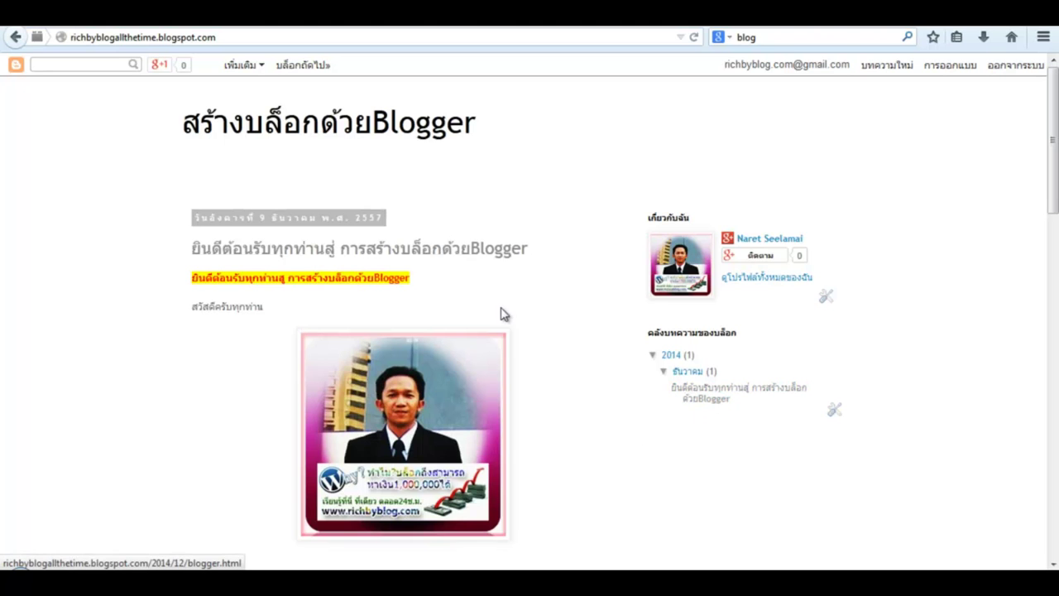
- Review the home page post, go back to the ยินดีต้อนรับ static page and examine its content for comparison
{"action": "scroll", "coordinate": [98, 372], "scroll_direction": "down", "scroll_amount": 10}
{"action": "scroll", "coordinate": [96, 373], "scroll_direction": "down", "scroll_amount": 5}
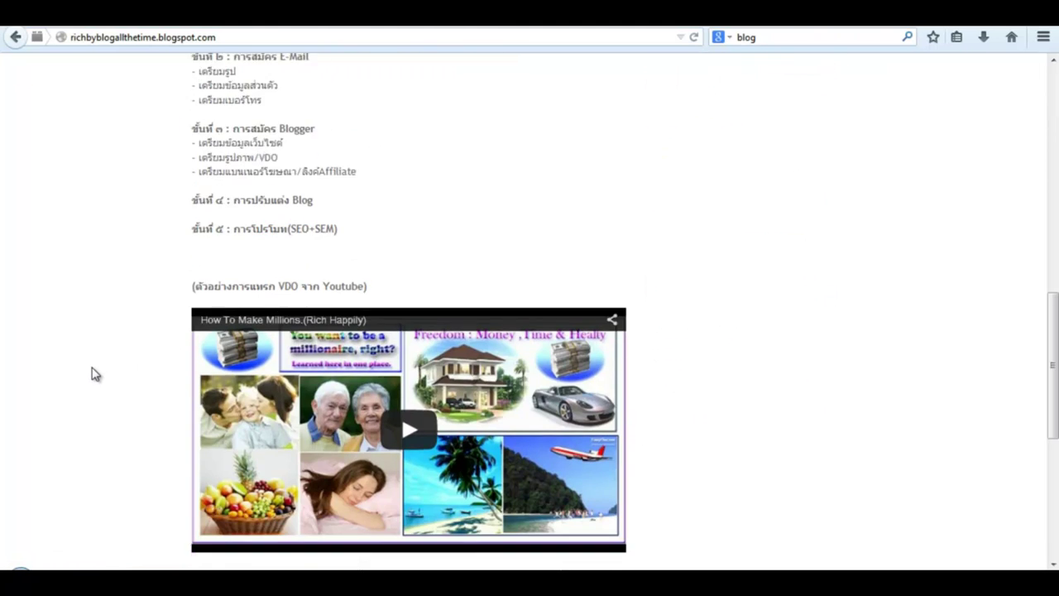
{"action": "scroll", "coordinate": [95, 372], "scroll_direction": "up", "scroll_amount": 15}
{"action": "scroll", "coordinate": [92, 373], "scroll_direction": "down", "scroll_amount": 7}
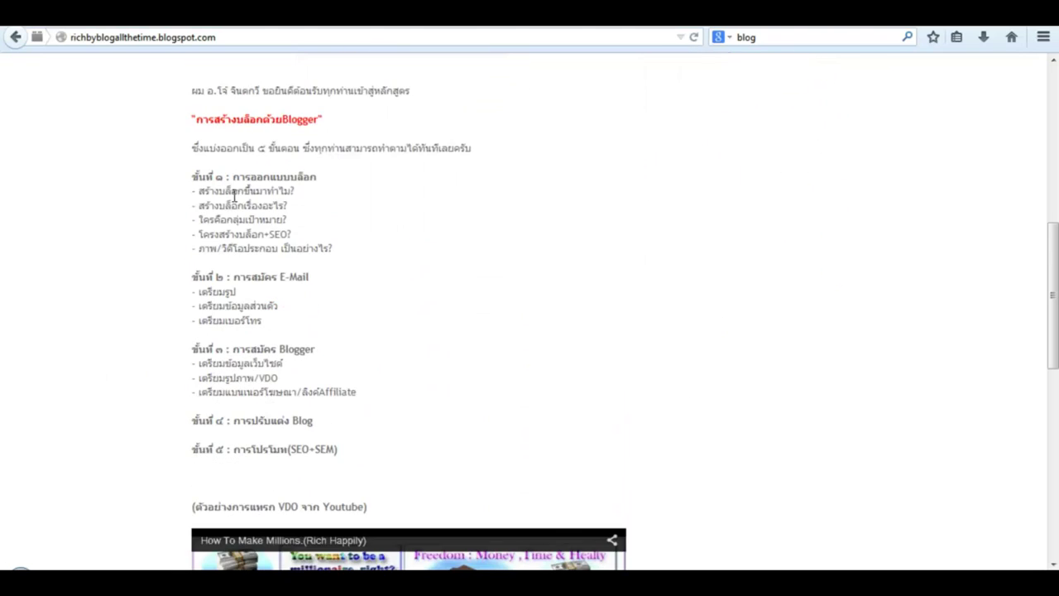
{"action": "left_click", "coordinate": [15, 39]}
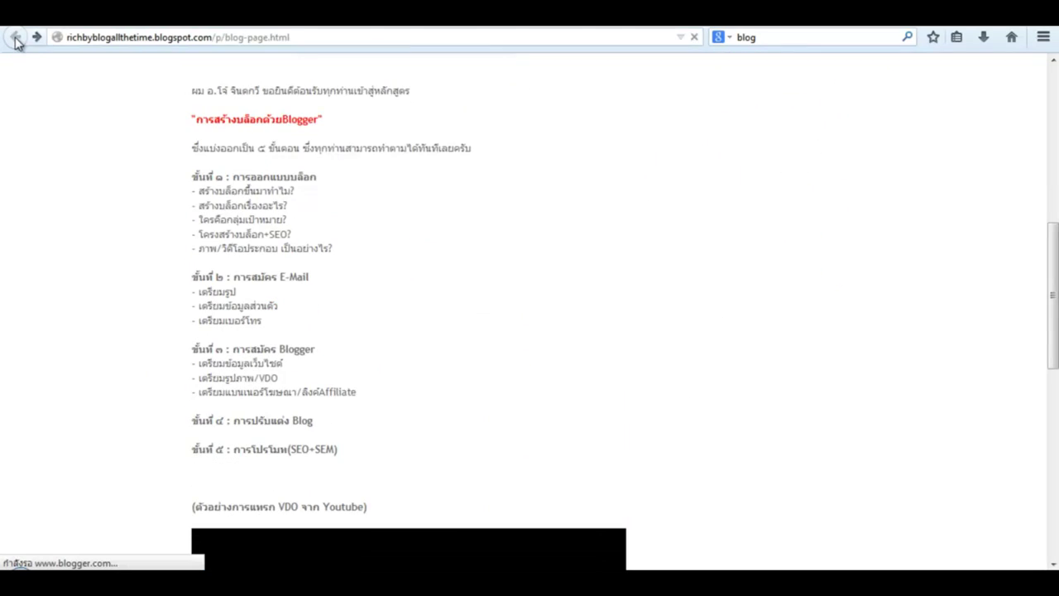
{"action": "scroll", "coordinate": [76, 381], "scroll_direction": "down", "scroll_amount": 3}
{"action": "scroll", "coordinate": [76, 380], "scroll_direction": "down", "scroll_amount": 1}
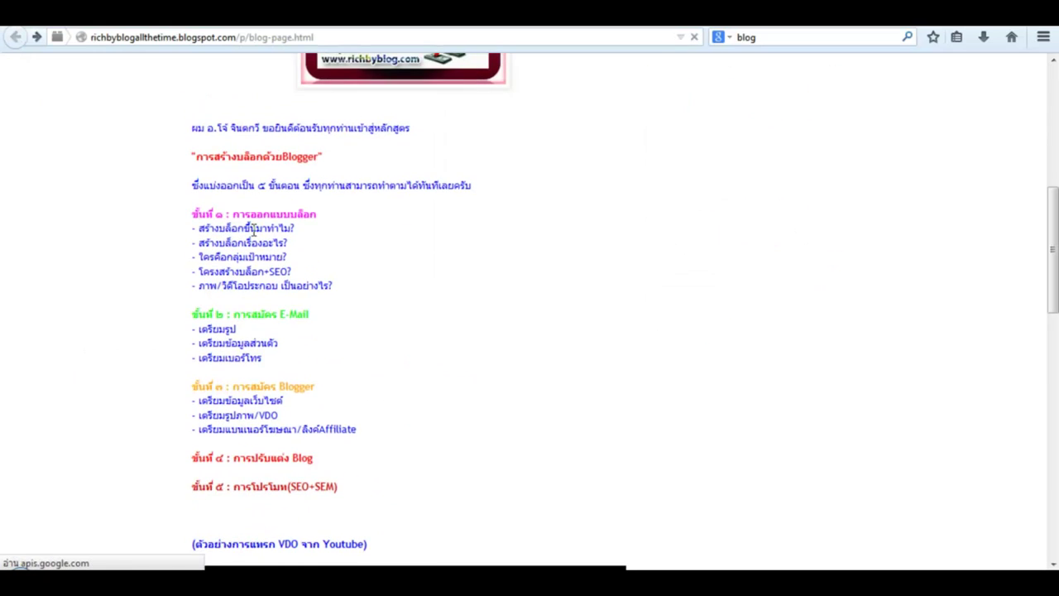
{"action": "scroll", "coordinate": [260, 386], "scroll_direction": "down", "scroll_amount": 3}
{"action": "scroll", "coordinate": [124, 374], "scroll_direction": "down", "scroll_amount": 3}
{"action": "scroll", "coordinate": [110, 383], "scroll_direction": "up", "scroll_amount": 12}
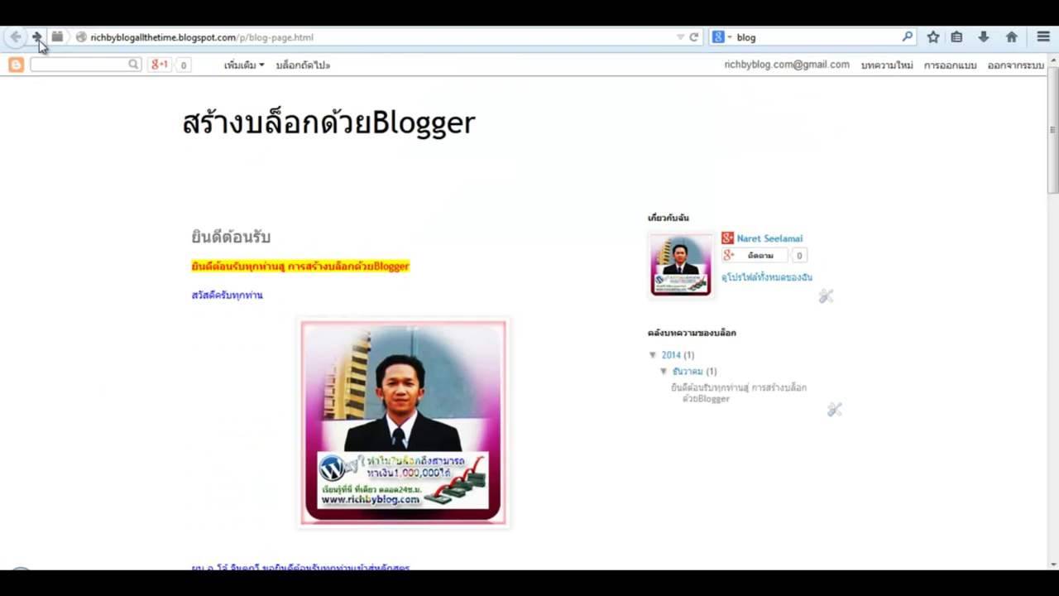
- Return to the blog's home page and look through the full welcome post again
{"action": "left_click", "coordinate": [37, 38]}
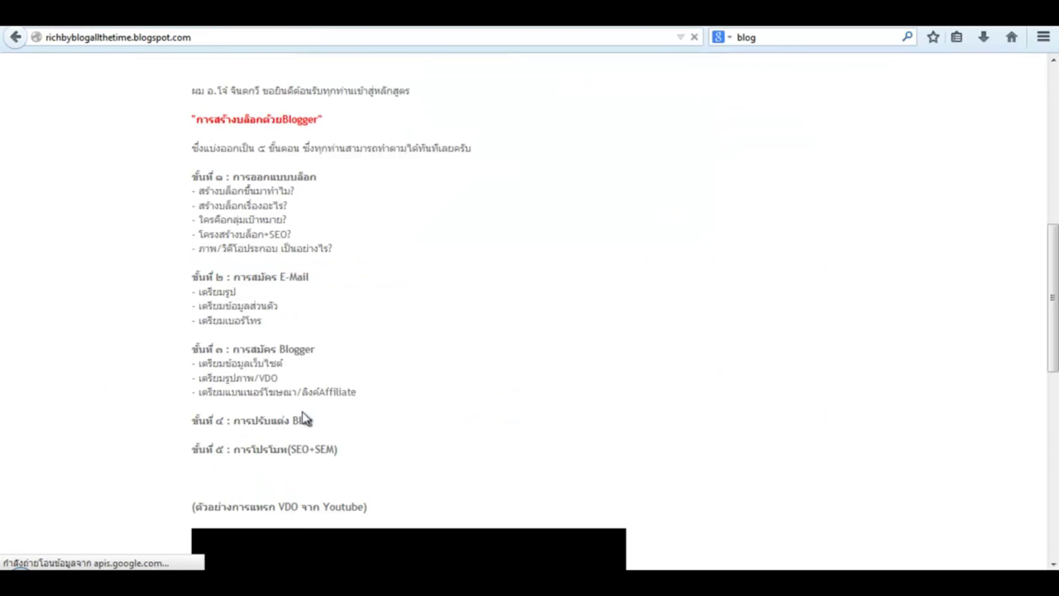
{"action": "scroll", "coordinate": [78, 461], "scroll_direction": "down", "scroll_amount": 5}
{"action": "scroll", "coordinate": [78, 461], "scroll_direction": "up", "scroll_amount": 9}
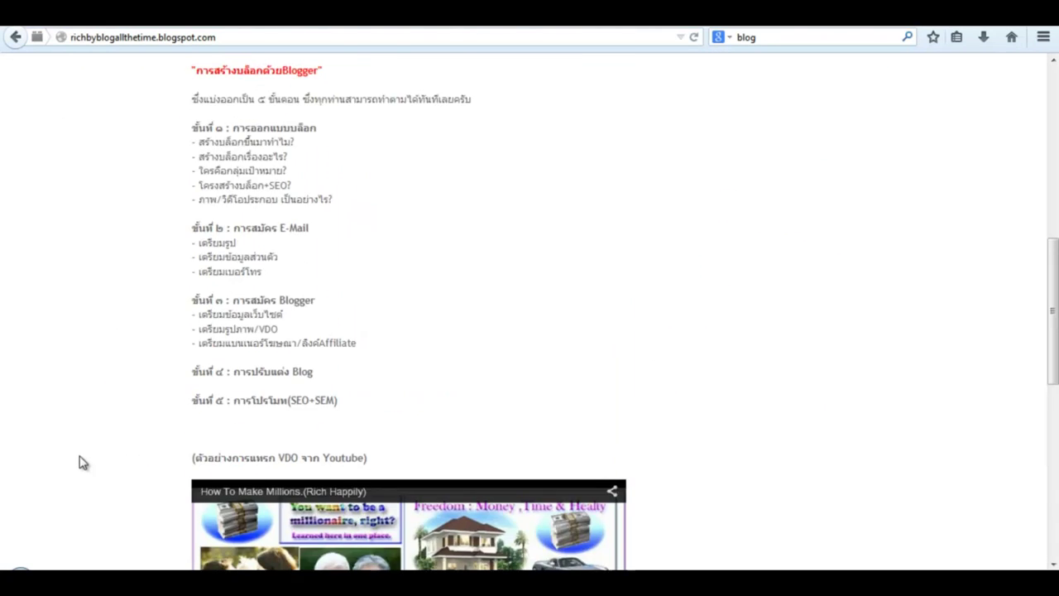
{"action": "scroll", "coordinate": [79, 462], "scroll_direction": "up", "scroll_amount": 1}
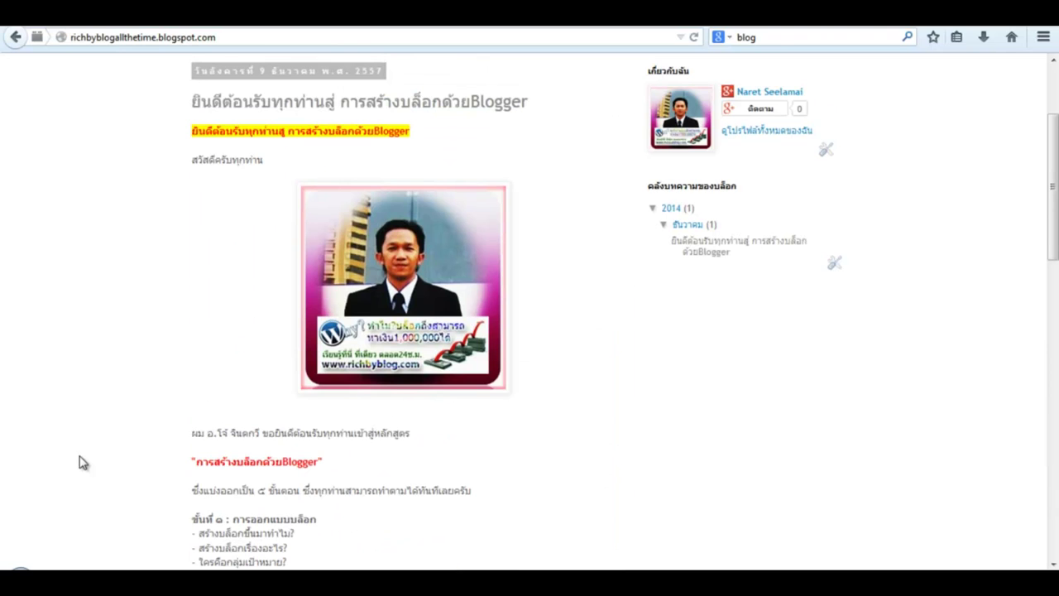
{"action": "scroll", "coordinate": [79, 462], "scroll_direction": "down", "scroll_amount": 6}
{"action": "scroll", "coordinate": [76, 464], "scroll_direction": "up", "scroll_amount": 4}
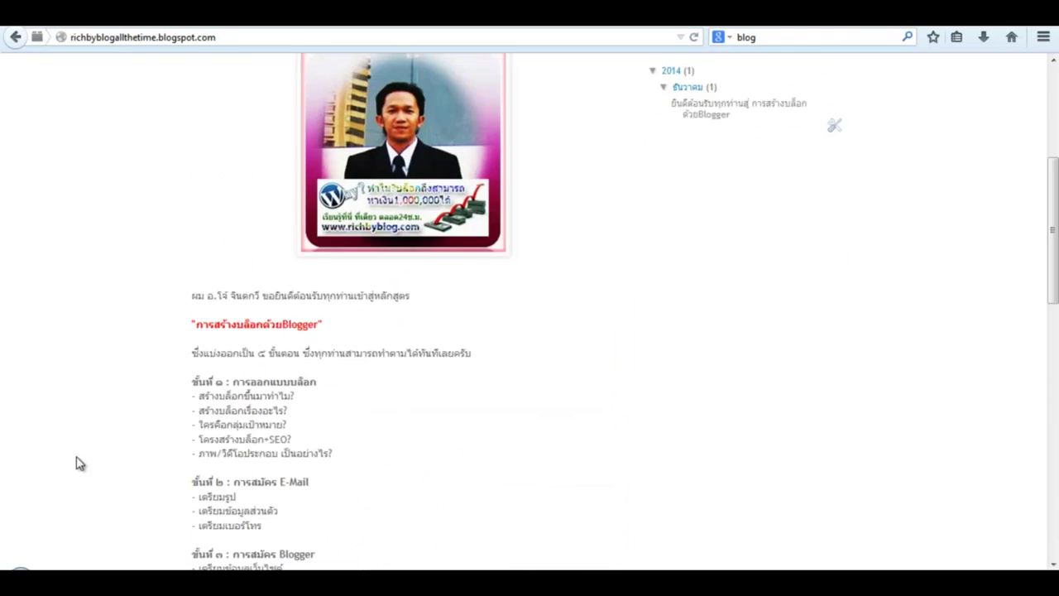
{"action": "scroll", "coordinate": [76, 463], "scroll_direction": "up", "scroll_amount": 5}
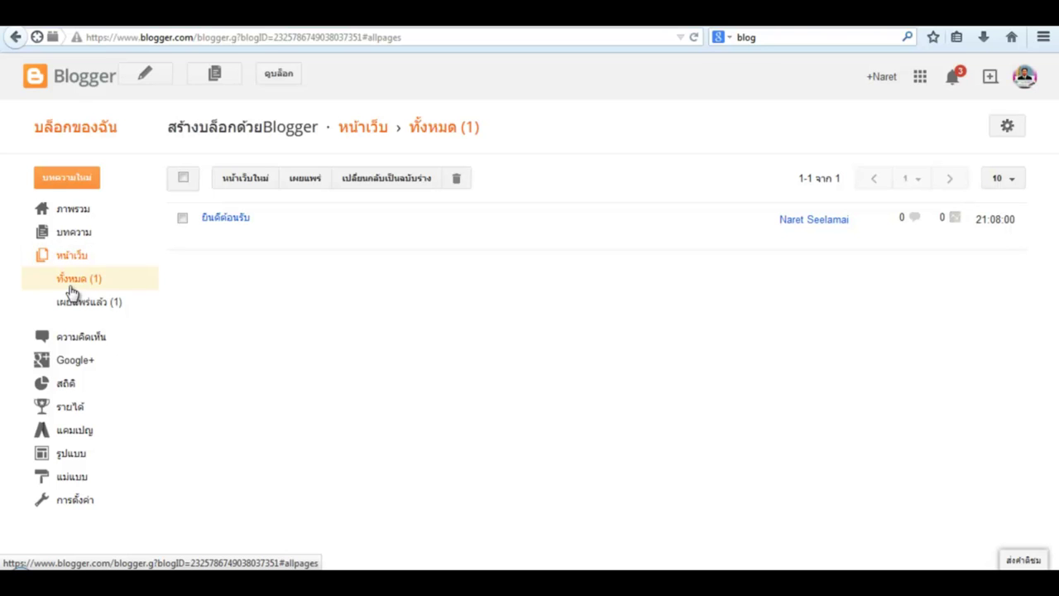
- Open the blog's layout settings (รูปแบบ) and look over the gadget areas from header to footer
{"action": "left_click", "coordinate": [65, 458]}
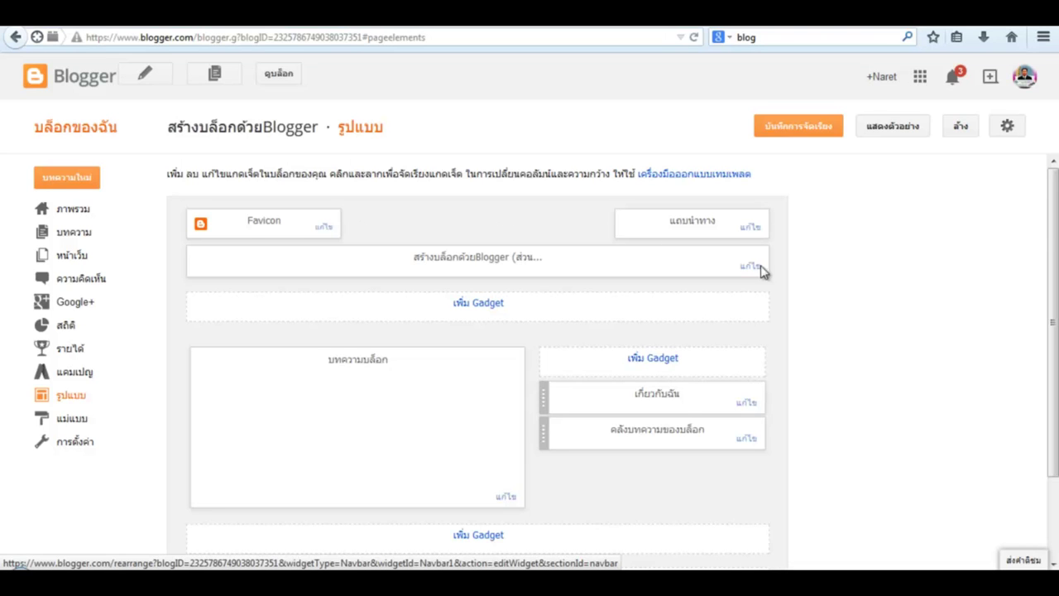
{"action": "scroll", "coordinate": [749, 318], "scroll_direction": "down", "scroll_amount": 3}
{"action": "scroll", "coordinate": [745, 330], "scroll_direction": "up", "scroll_amount": 3}
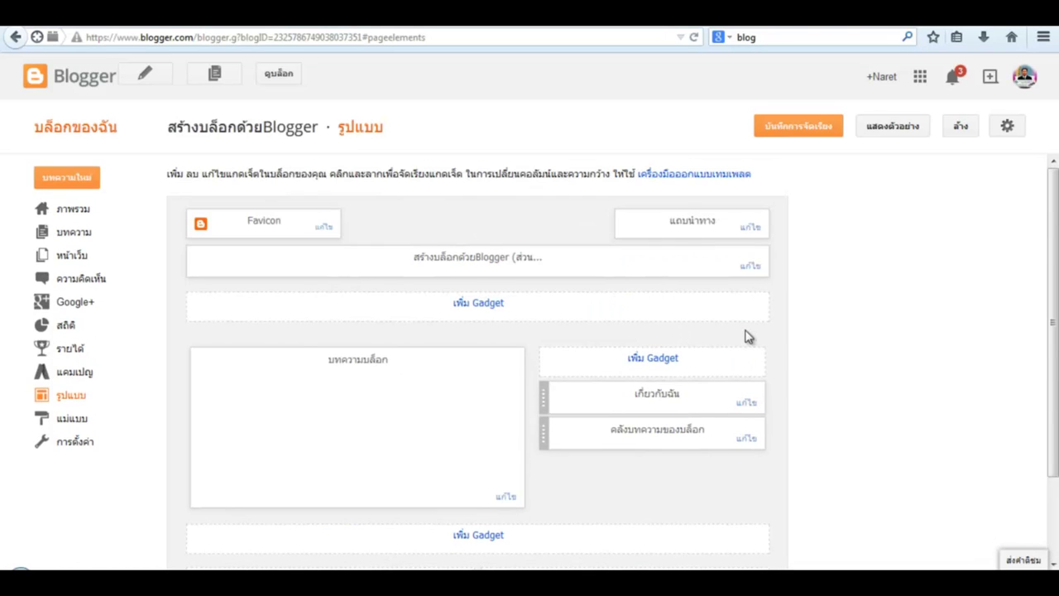
{"action": "scroll", "coordinate": [769, 336], "scroll_direction": "down", "scroll_amount": 3}
{"action": "scroll", "coordinate": [783, 336], "scroll_direction": "up", "scroll_amount": 3}
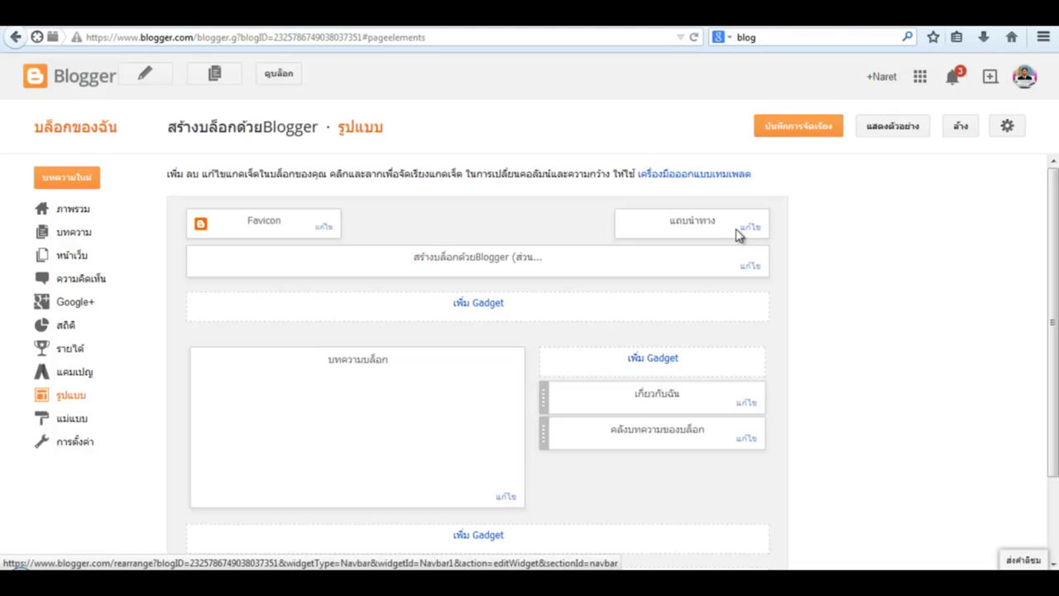
- Compare the layout's gadget areas with the matching sections of the published blog, down to the footer
{"action": "left_click", "coordinate": [782, 26]}
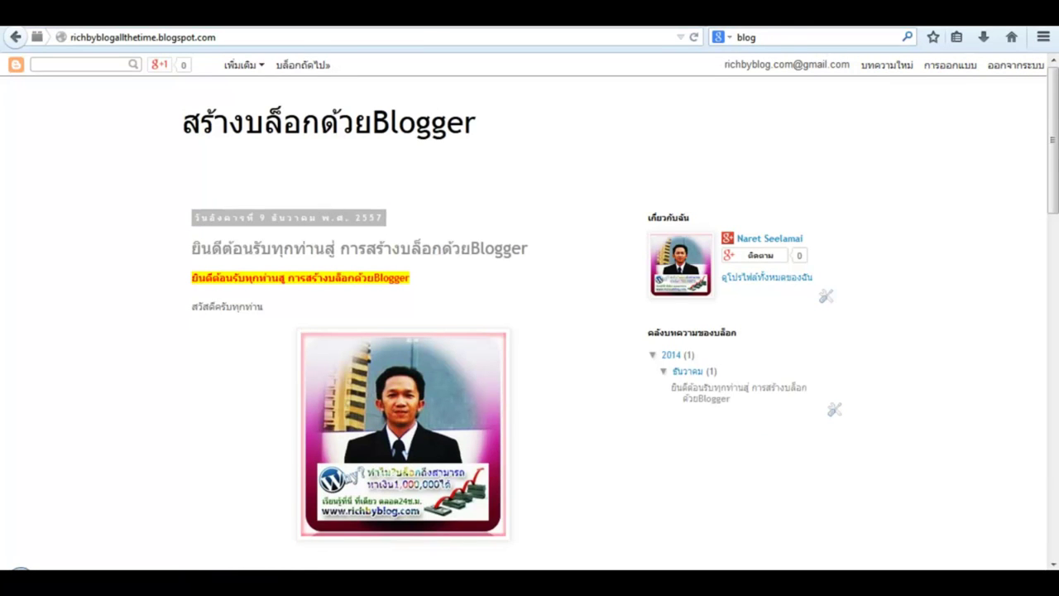
{"action": "key", "text": "ctrl+Tab"}
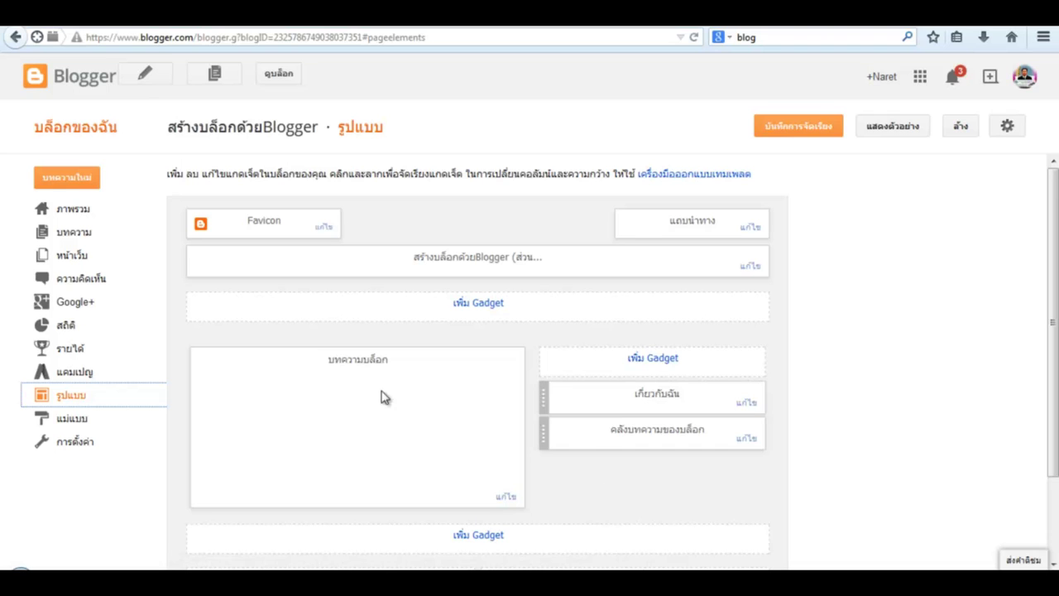
{"action": "scroll", "coordinate": [899, 406], "scroll_direction": "down", "scroll_amount": 2}
{"action": "scroll", "coordinate": [898, 406], "scroll_direction": "up", "scroll_amount": 2}
{"action": "scroll", "coordinate": [899, 415], "scroll_direction": "down", "scroll_amount": 2}
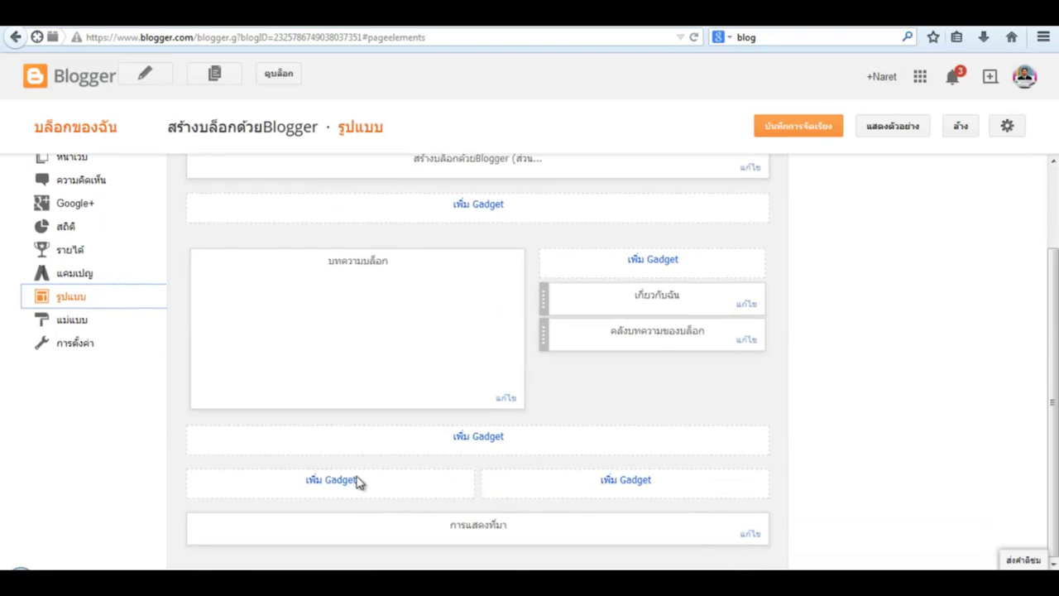
{"action": "scroll", "coordinate": [902, 491], "scroll_direction": "up", "scroll_amount": 2}
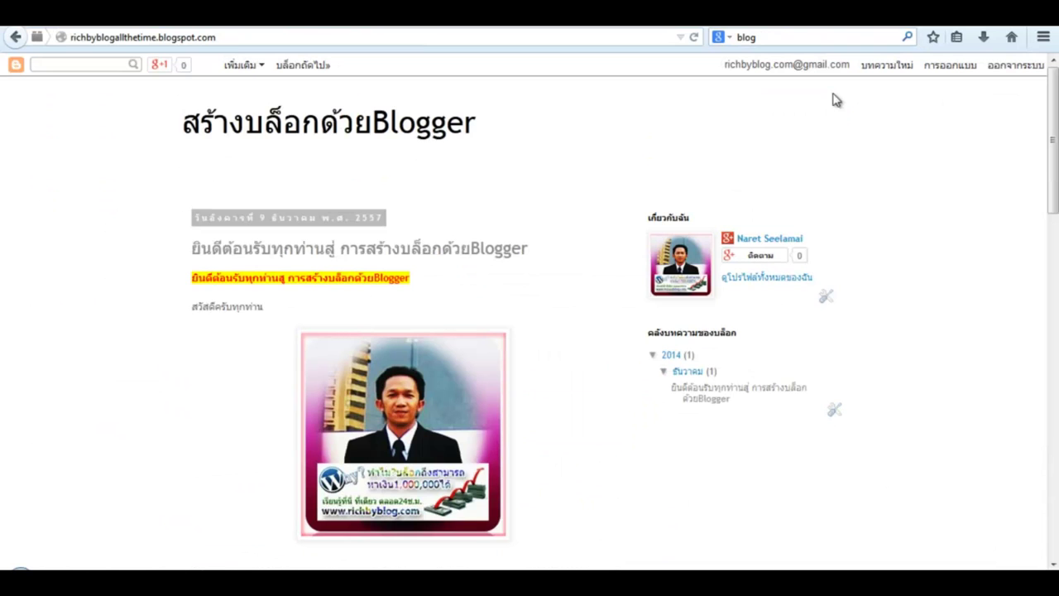
{"action": "scroll", "coordinate": [142, 323], "scroll_direction": "down", "scroll_amount": 5}
{"action": "scroll", "coordinate": [133, 350], "scroll_direction": "down", "scroll_amount": 10}
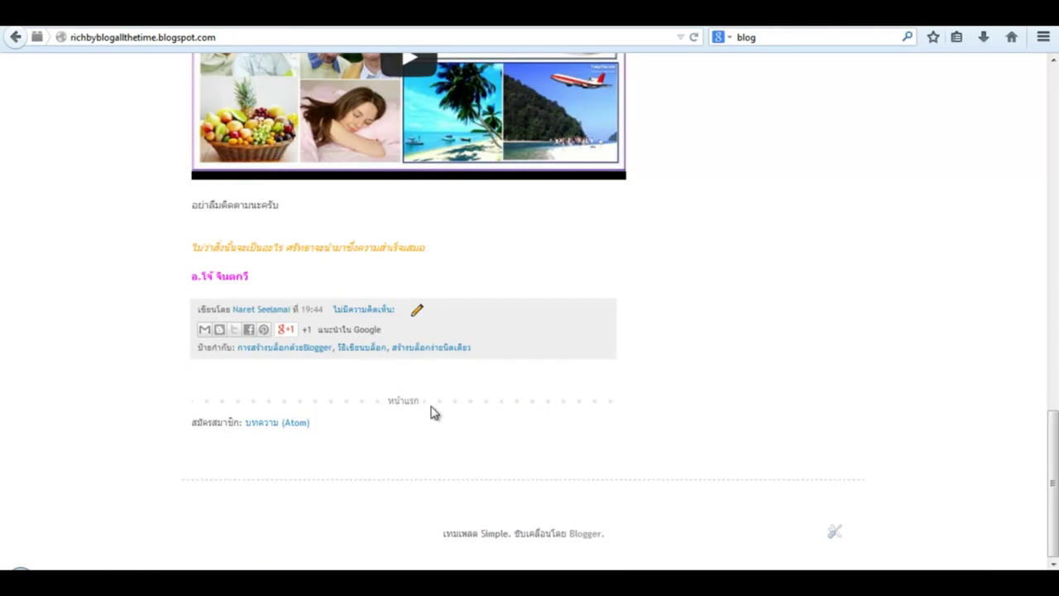
{"action": "scroll", "coordinate": [559, 380], "scroll_direction": "up", "scroll_amount": 12}
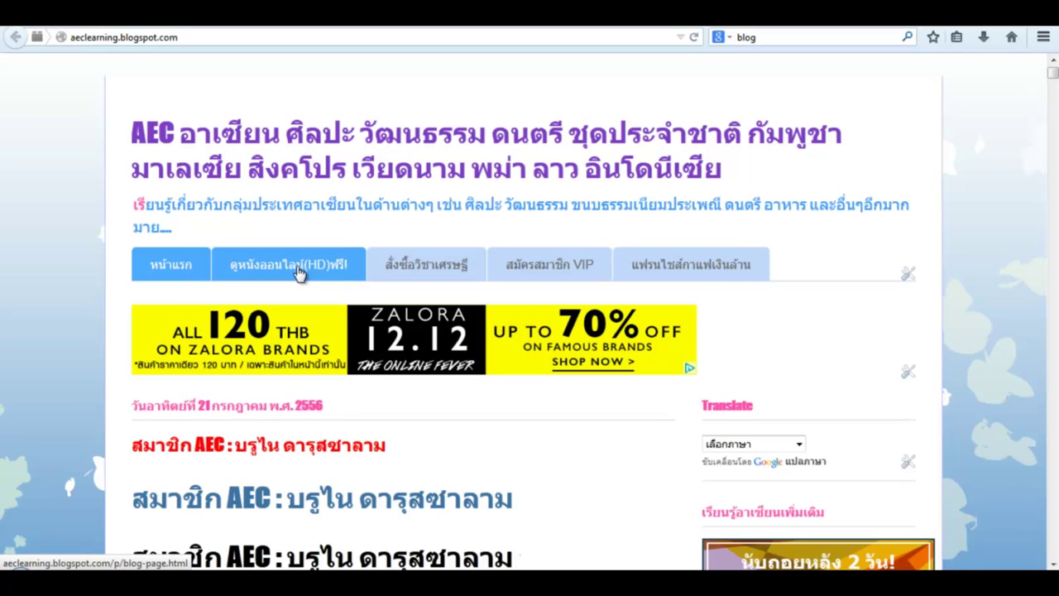
- Open the ดูหนังออนไลน์(HD)ฟรี! page on the AEC example blog and examine its content beneath the page tabs
{"action": "left_click", "coordinate": [299, 273]}
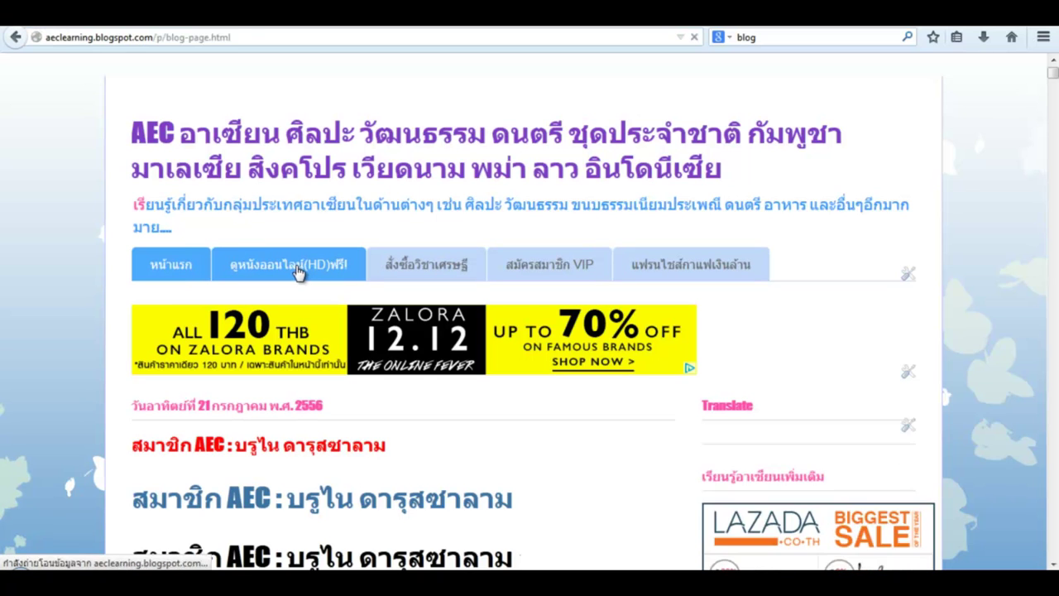
{"action": "scroll", "coordinate": [141, 383], "scroll_direction": "down", "scroll_amount": 3}
{"action": "scroll", "coordinate": [140, 383], "scroll_direction": "down", "scroll_amount": 5}
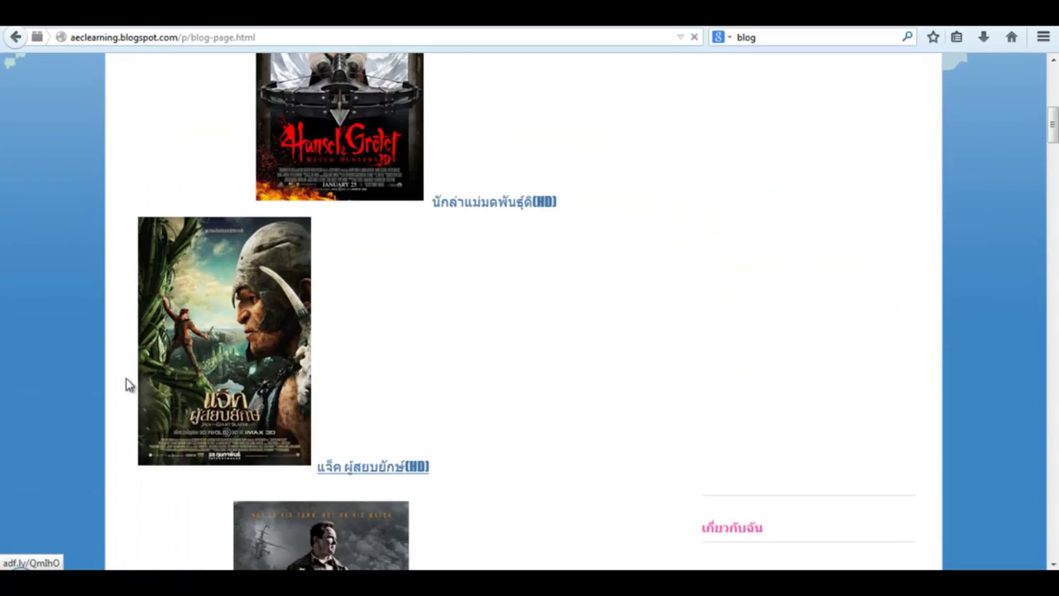
{"action": "scroll", "coordinate": [156, 386], "scroll_direction": "up", "scroll_amount": 1}
{"action": "scroll", "coordinate": [156, 389], "scroll_direction": "up", "scroll_amount": 5}
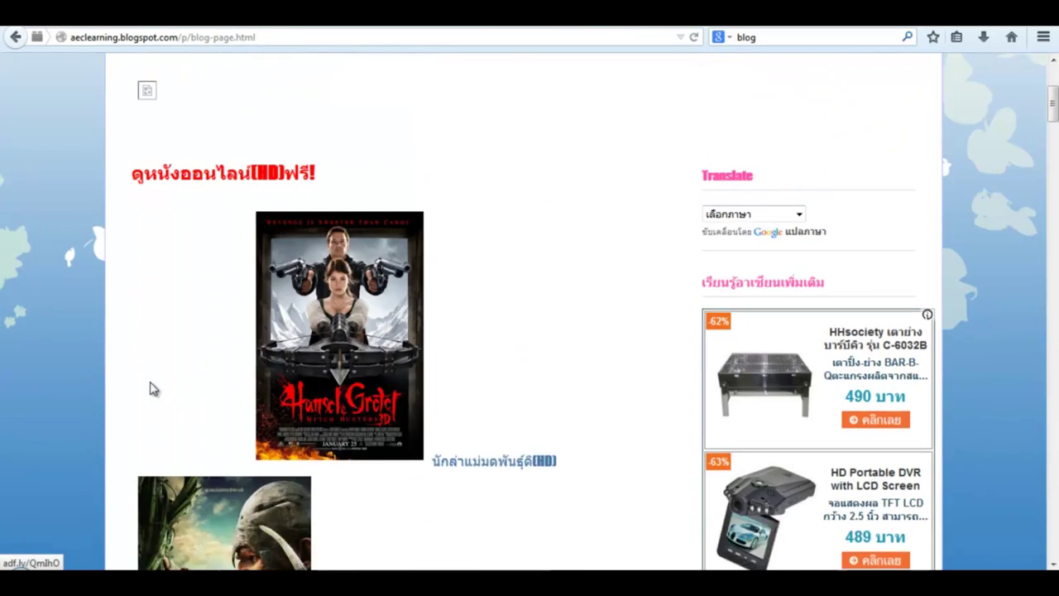
{"action": "scroll", "coordinate": [485, 338], "scroll_direction": "down", "scroll_amount": 7}
{"action": "scroll", "coordinate": [458, 351], "scroll_direction": "down", "scroll_amount": 3}
{"action": "scroll", "coordinate": [466, 350], "scroll_direction": "up", "scroll_amount": 10}
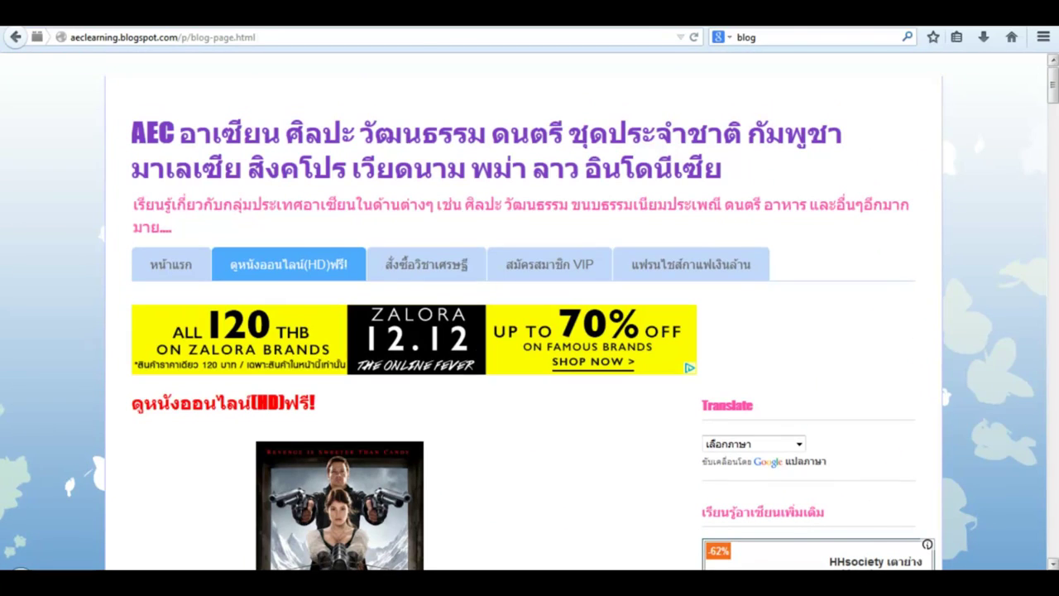
{"action": "scroll", "coordinate": [969, 359], "scroll_direction": "down", "scroll_amount": 10}
{"action": "scroll", "coordinate": [910, 402], "scroll_direction": "down", "scroll_amount": 7}
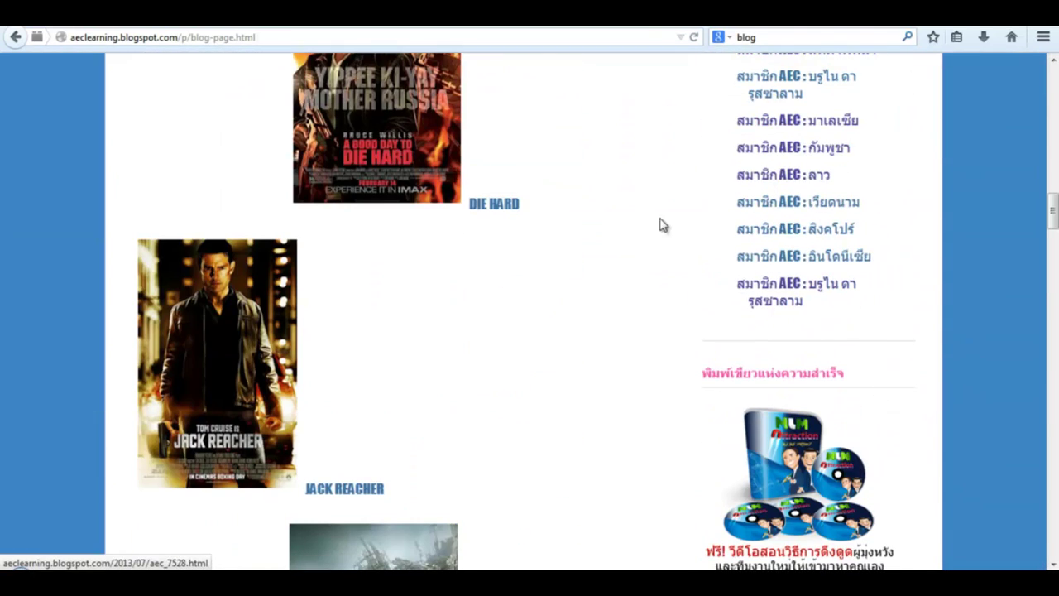
{"action": "scroll", "coordinate": [660, 224], "scroll_direction": "up", "scroll_amount": 10}
{"action": "scroll", "coordinate": [184, 275], "scroll_direction": "up", "scroll_amount": 2}
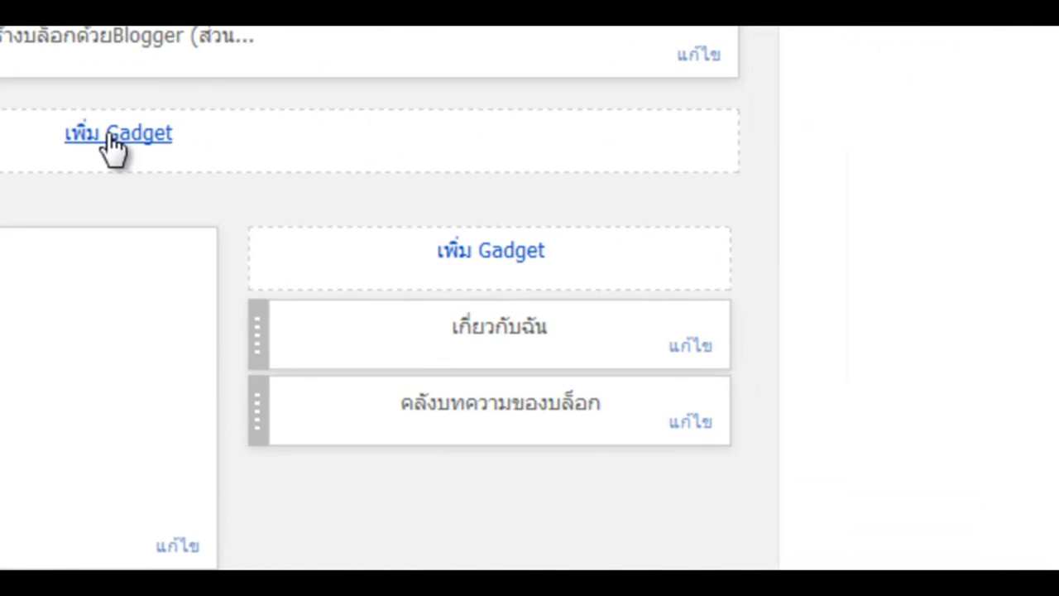
- Add a หน้าเว็บ (Pages) gadget to the layout area directly below the blog header
{"action": "left_click", "coordinate": [478, 303]}
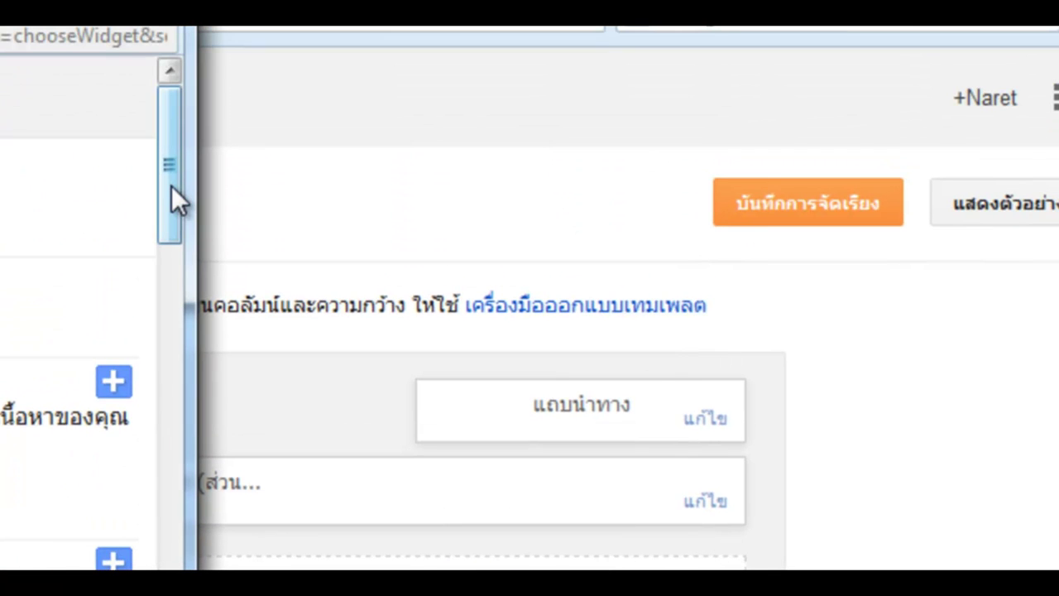
{"action": "left_click_drag", "start_coordinate": [171, 185], "coordinate": [183, 267]}
{"action": "left_click_drag", "start_coordinate": [175, 316], "coordinate": [159, 381]}
{"action": "scroll", "coordinate": [82, 314], "scroll_direction": "down", "scroll_amount": 3}
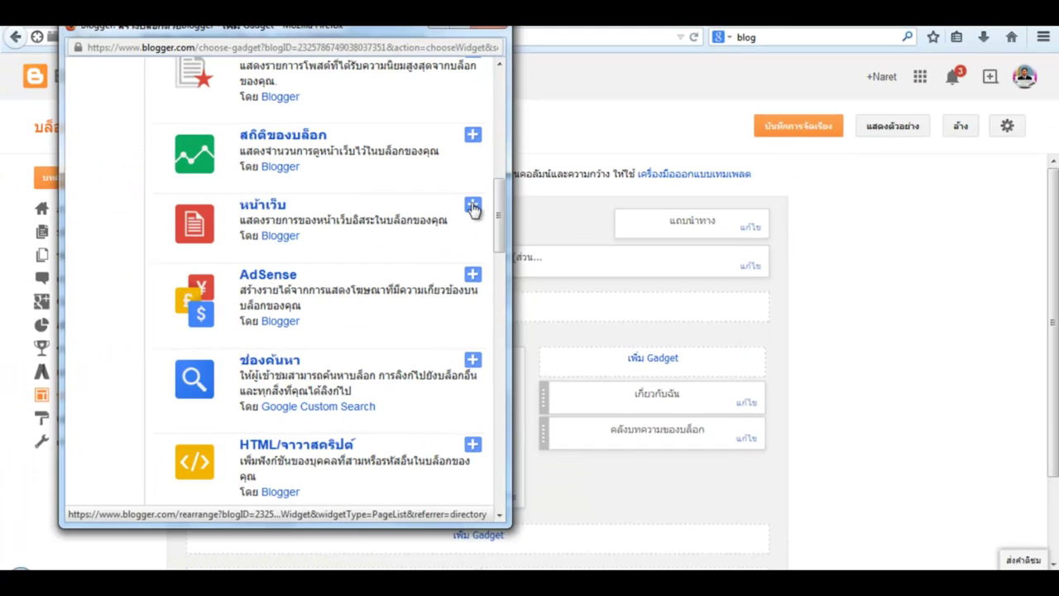
{"action": "left_click", "coordinate": [113, 369]}
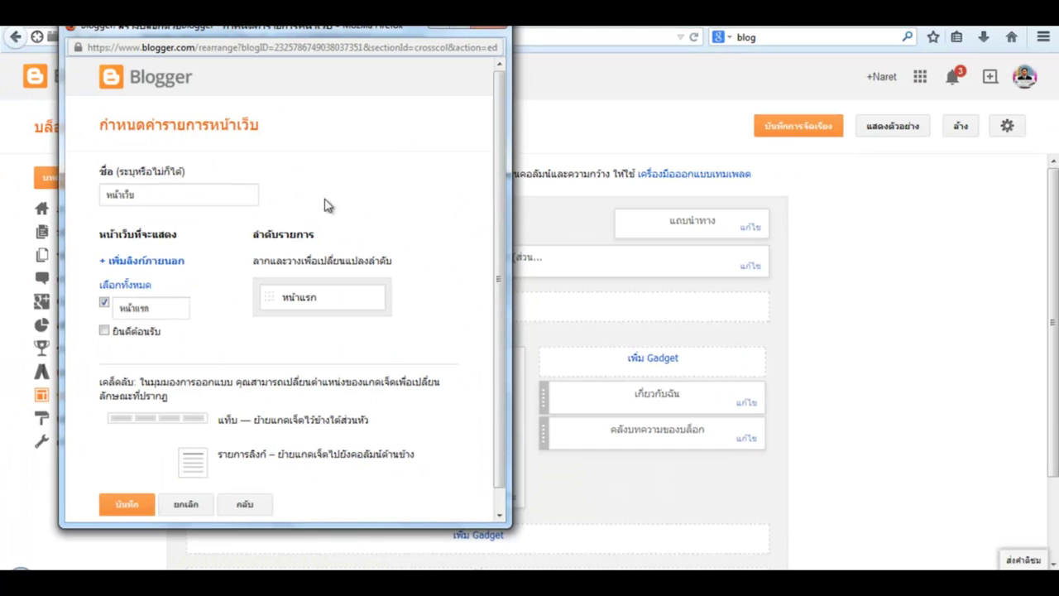
- Include both หน้าแรก and ยินดีต้อนรับ in the page list, and save the gadget and the layout arrangement
{"action": "left_click", "coordinate": [155, 195]}
{"action": "left_click", "coordinate": [104, 331]}
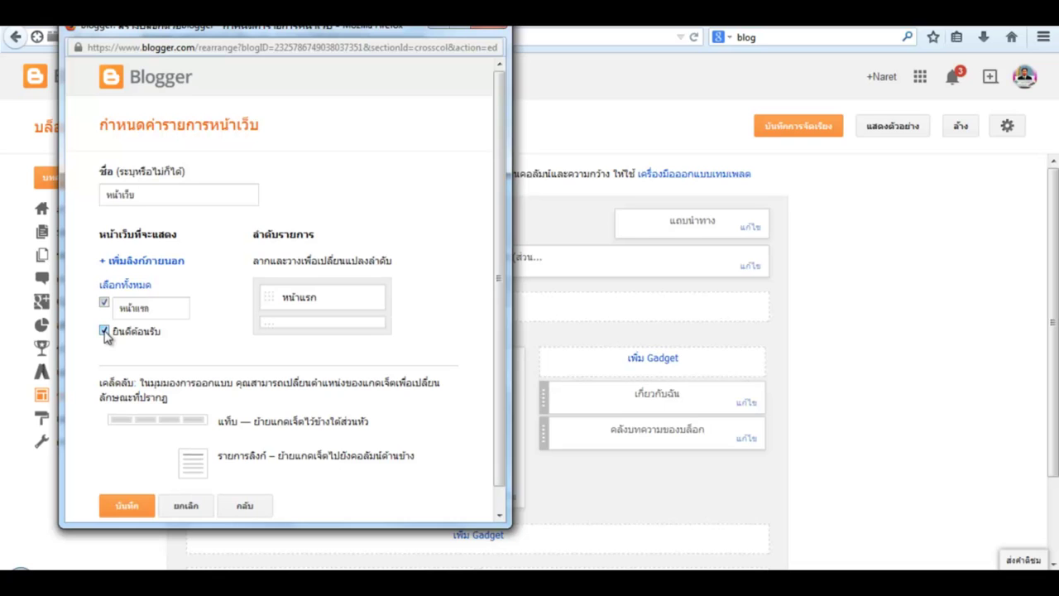
{"action": "left_click", "coordinate": [104, 303]}
{"action": "left_click", "coordinate": [105, 303]}
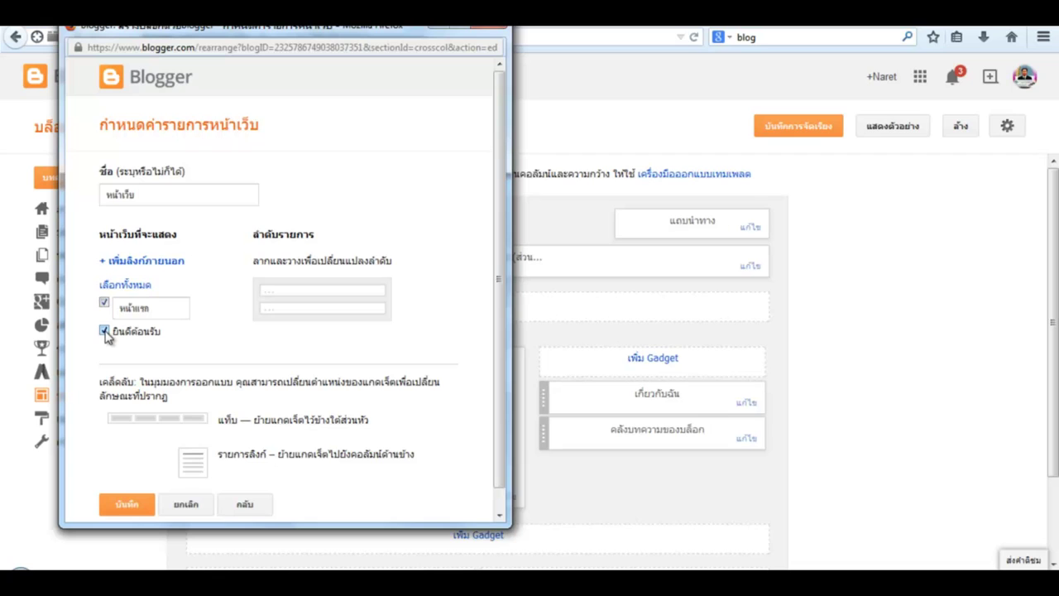
{"action": "left_click", "coordinate": [104, 331]}
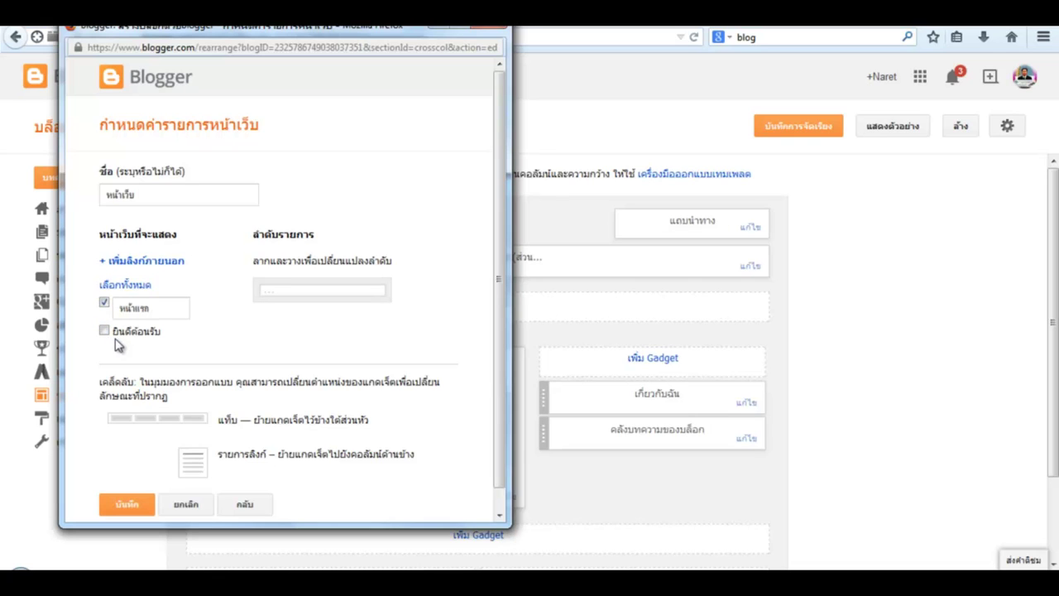
{"action": "scroll", "coordinate": [319, 315], "scroll_direction": "down", "scroll_amount": 1}
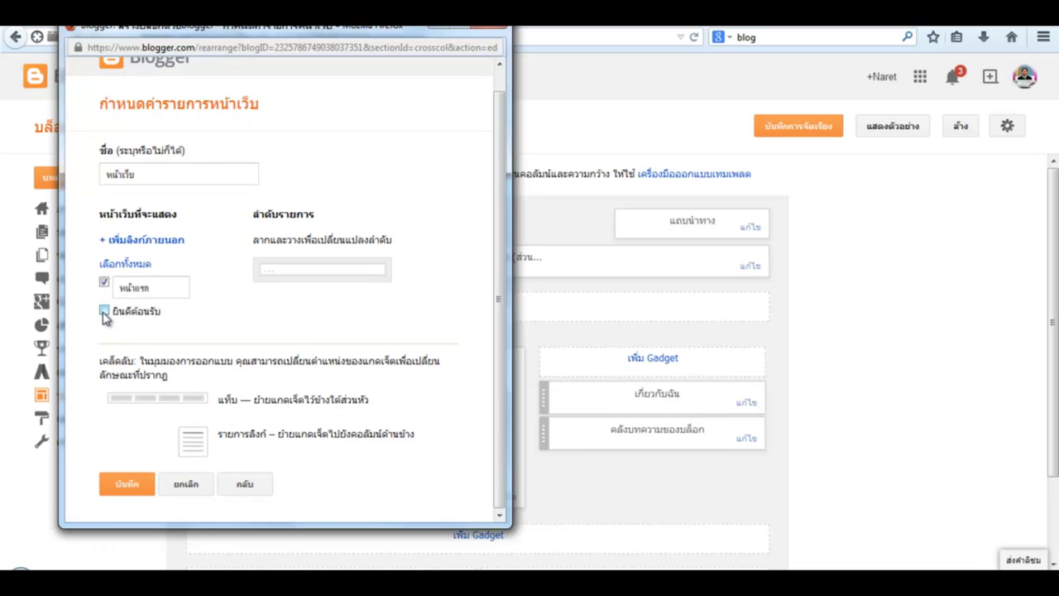
{"action": "left_click", "coordinate": [104, 314]}
{"action": "left_click", "coordinate": [104, 314]}
{"action": "left_click", "coordinate": [105, 313]}
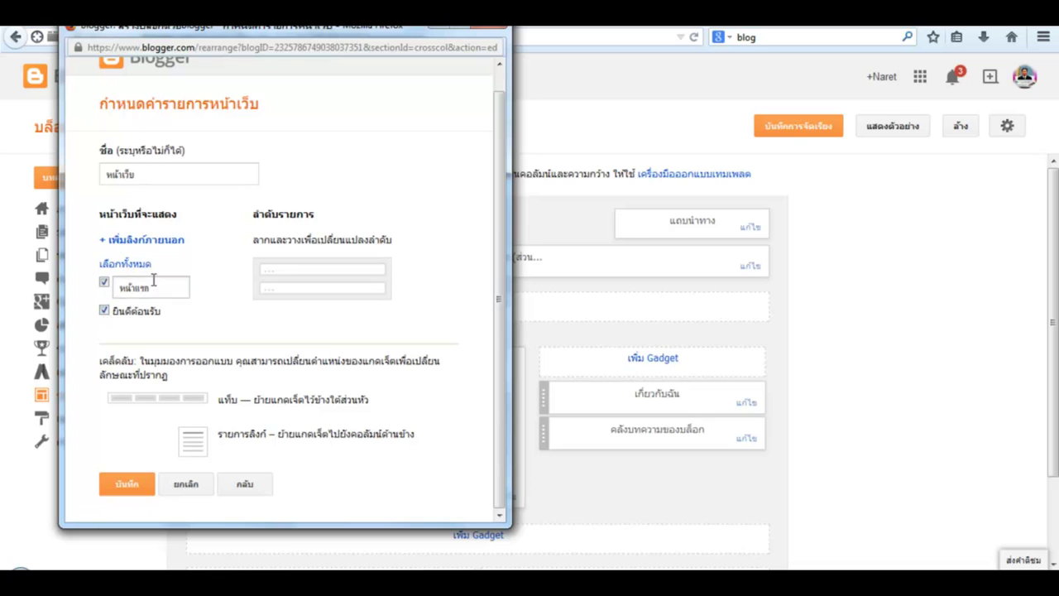
{"action": "left_click", "coordinate": [126, 486]}
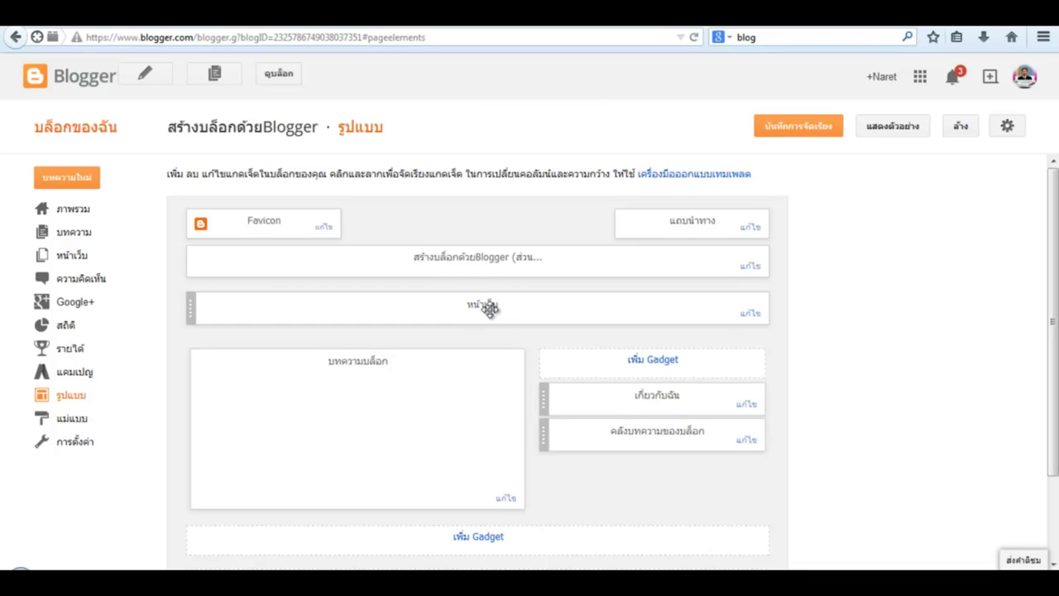
{"action": "left_click", "coordinate": [792, 132]}
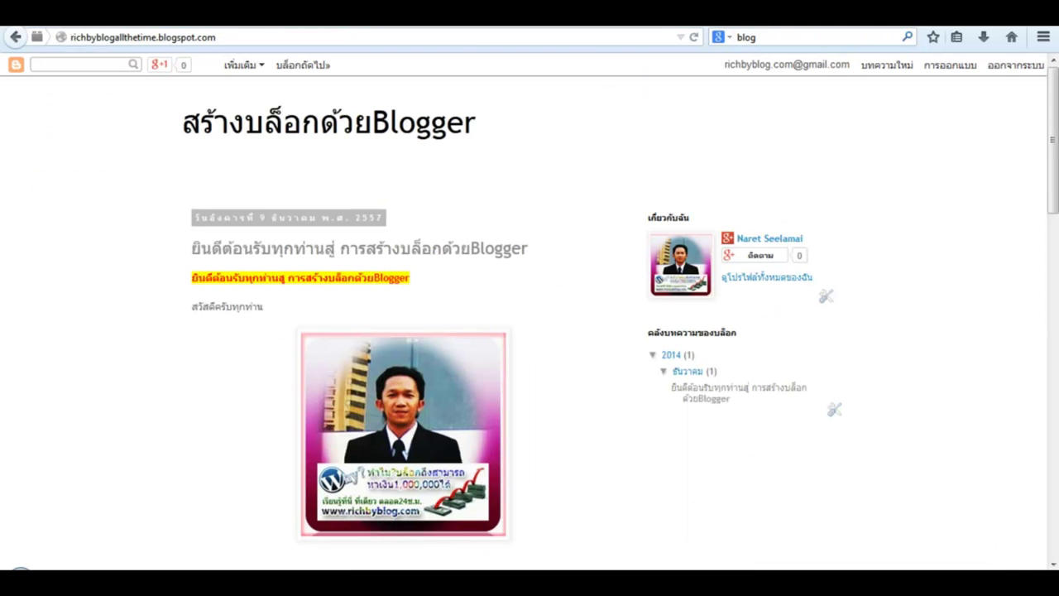
- Reload the published blog and check the page tabs beneath the header and the home page content
{"action": "left_click", "coordinate": [693, 38]}
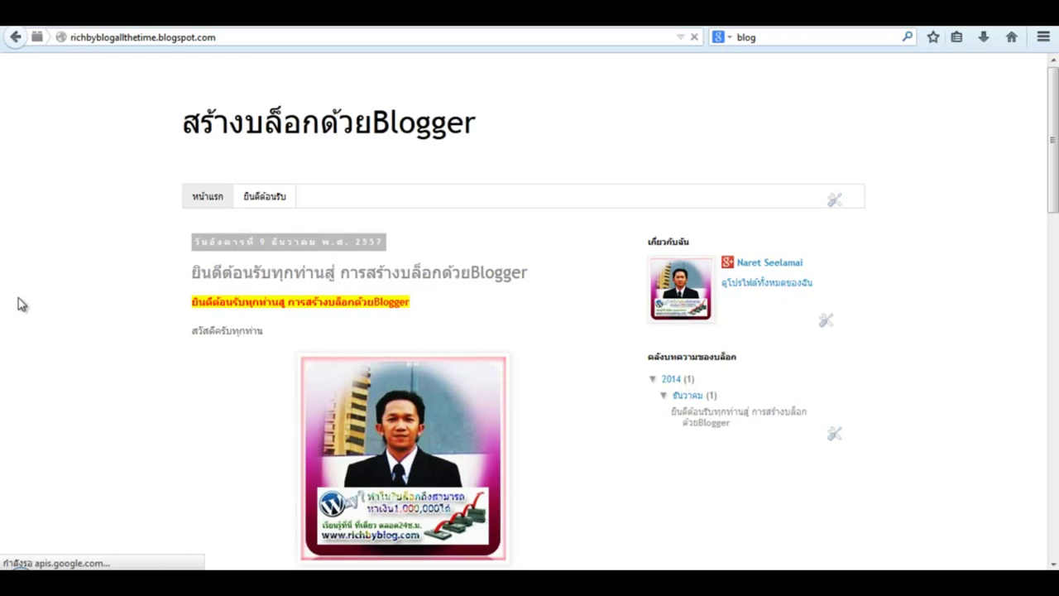
{"action": "scroll", "coordinate": [25, 381], "scroll_direction": "down", "scroll_amount": 10}
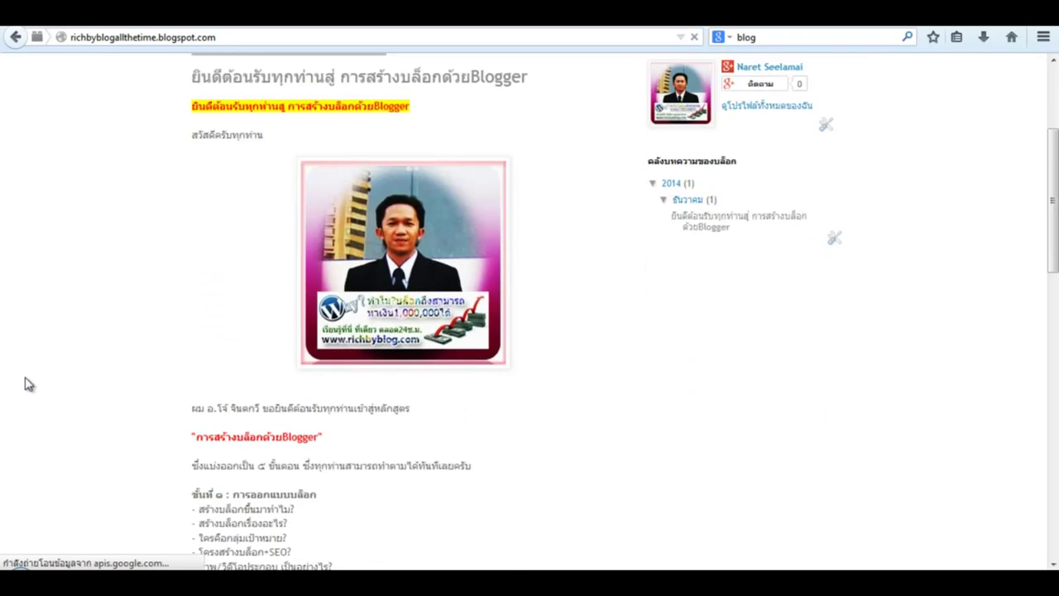
{"action": "scroll", "coordinate": [25, 392], "scroll_direction": "up", "scroll_amount": 10}
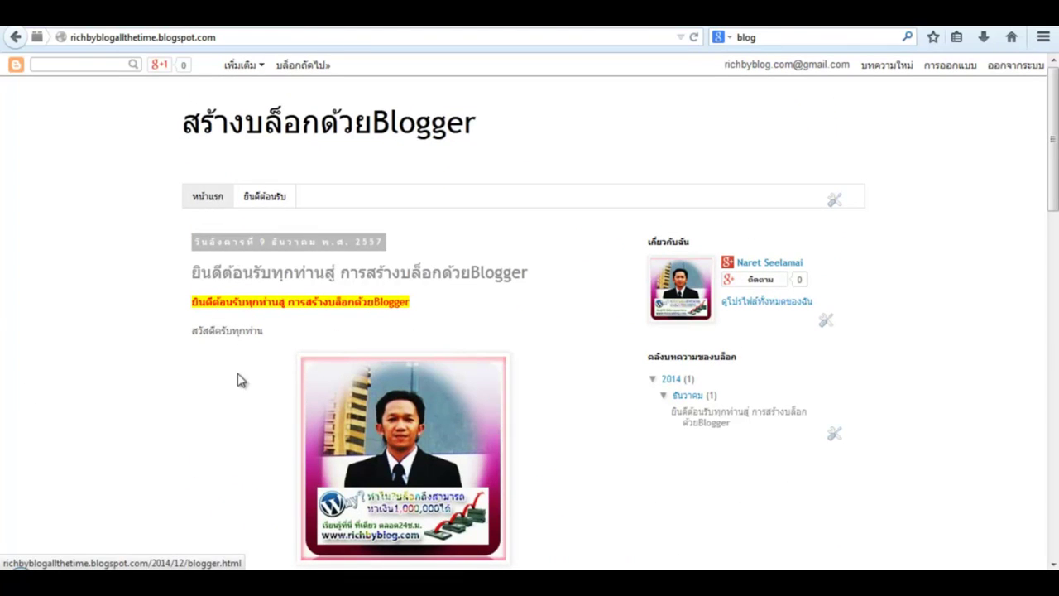
{"action": "scroll", "coordinate": [31, 411], "scroll_direction": "down", "scroll_amount": 2}
{"action": "scroll", "coordinate": [28, 409], "scroll_direction": "down", "scroll_amount": 10}
{"action": "scroll", "coordinate": [28, 409], "scroll_direction": "up", "scroll_amount": 6}
{"action": "scroll", "coordinate": [99, 427], "scroll_direction": "up", "scroll_amount": 5}
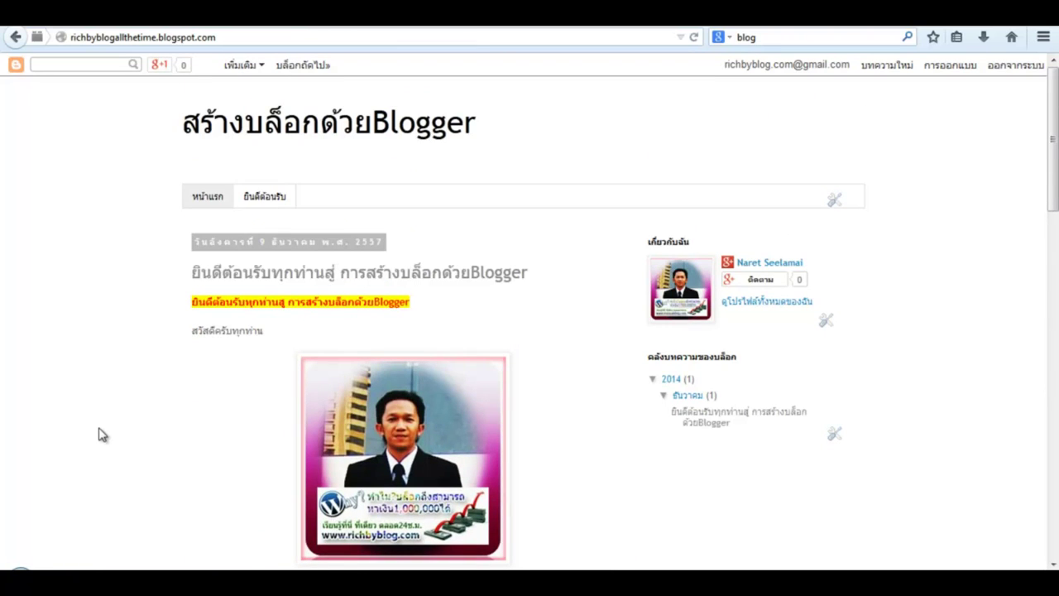
- Open the ยินดีต้อนรับ page from its tab, look through it, and return to หน้าแรก to compare the content
{"action": "left_click", "coordinate": [265, 201]}
{"action": "scroll", "coordinate": [106, 361], "scroll_direction": "down", "scroll_amount": 3}
{"action": "scroll", "coordinate": [100, 366], "scroll_direction": "down", "scroll_amount": 8}
{"action": "scroll", "coordinate": [91, 371], "scroll_direction": "up", "scroll_amount": 7}
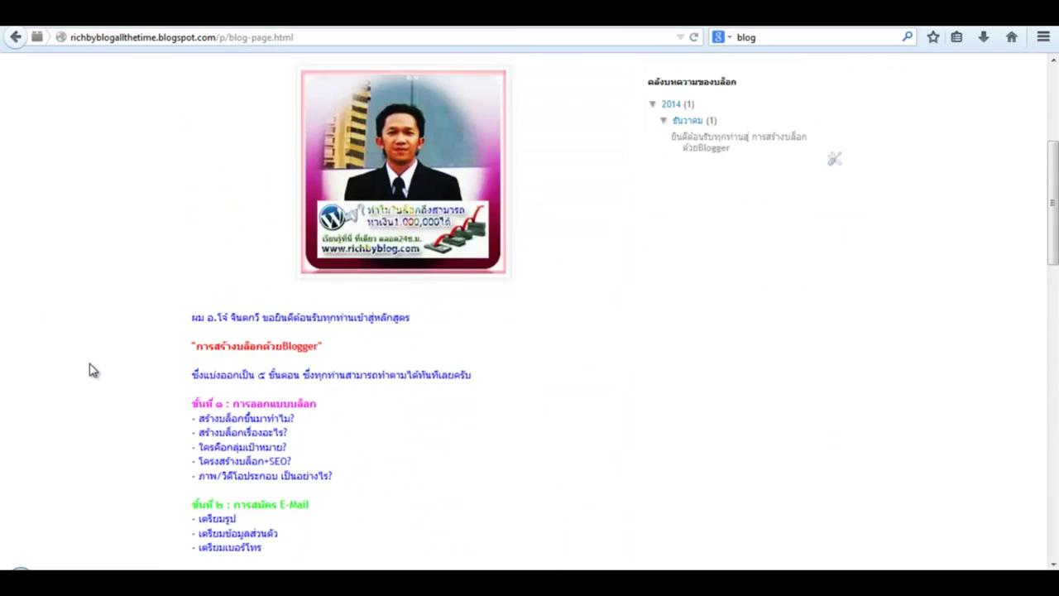
{"action": "scroll", "coordinate": [94, 370], "scroll_direction": "up", "scroll_amount": 5}
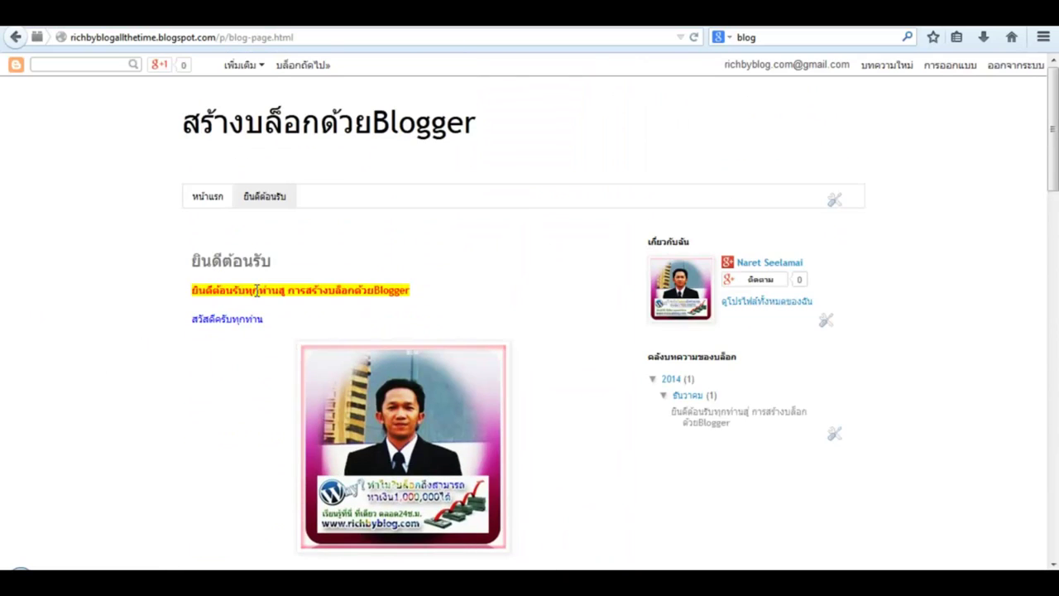
{"action": "left_click", "coordinate": [208, 201]}
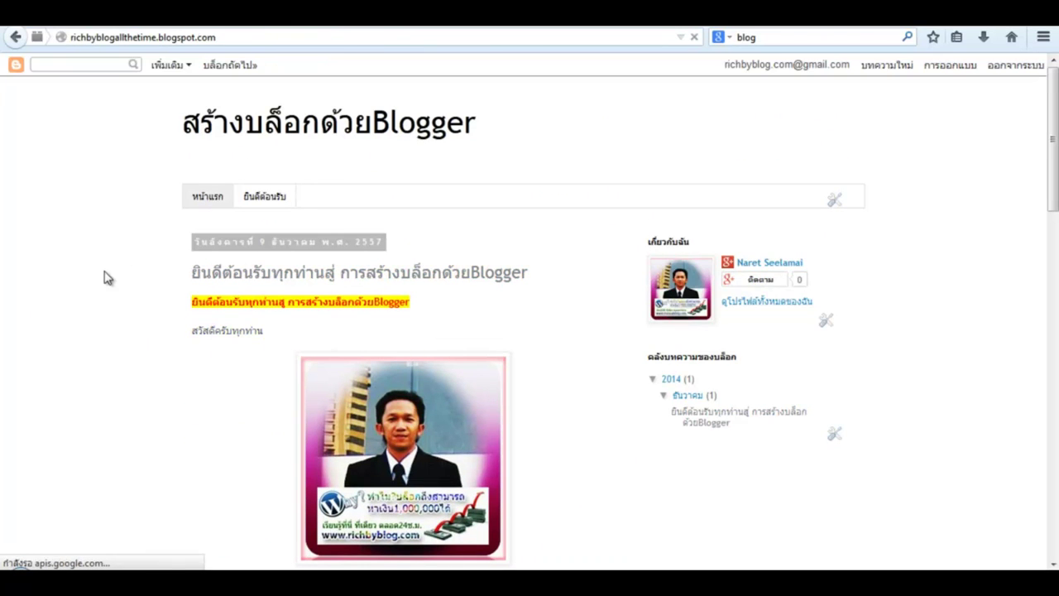
{"action": "scroll", "coordinate": [114, 311], "scroll_direction": "down", "scroll_amount": 3}
{"action": "scroll", "coordinate": [110, 311], "scroll_direction": "down", "scroll_amount": 3}
{"action": "scroll", "coordinate": [110, 312], "scroll_direction": "up", "scroll_amount": 6}
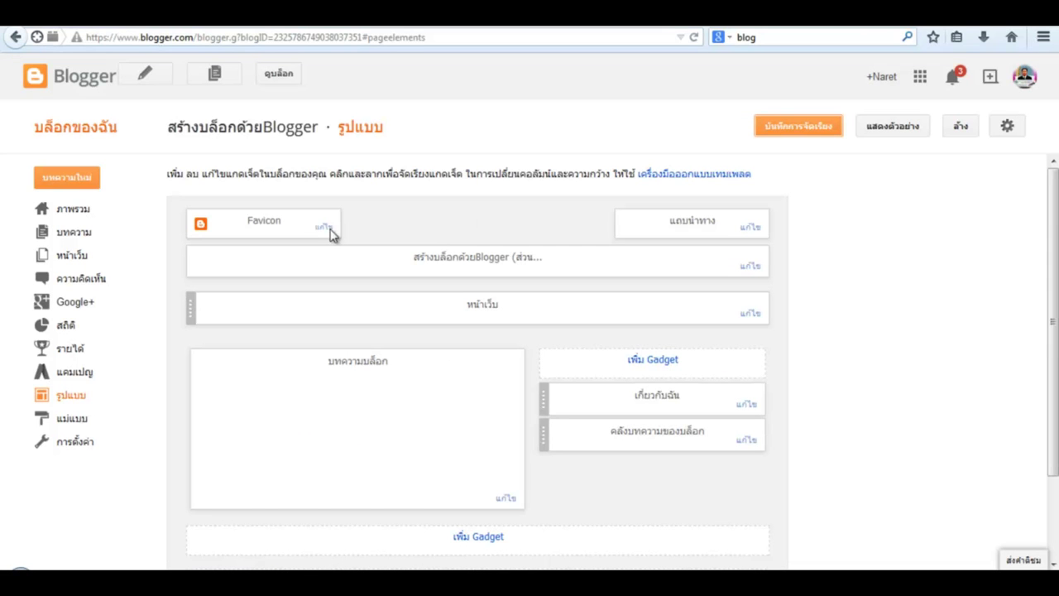
- Create a new post on the สร้างบล็อกด้วยBlogger blog with the title บทความที่ 2
{"action": "left_click", "coordinate": [52, 238]}
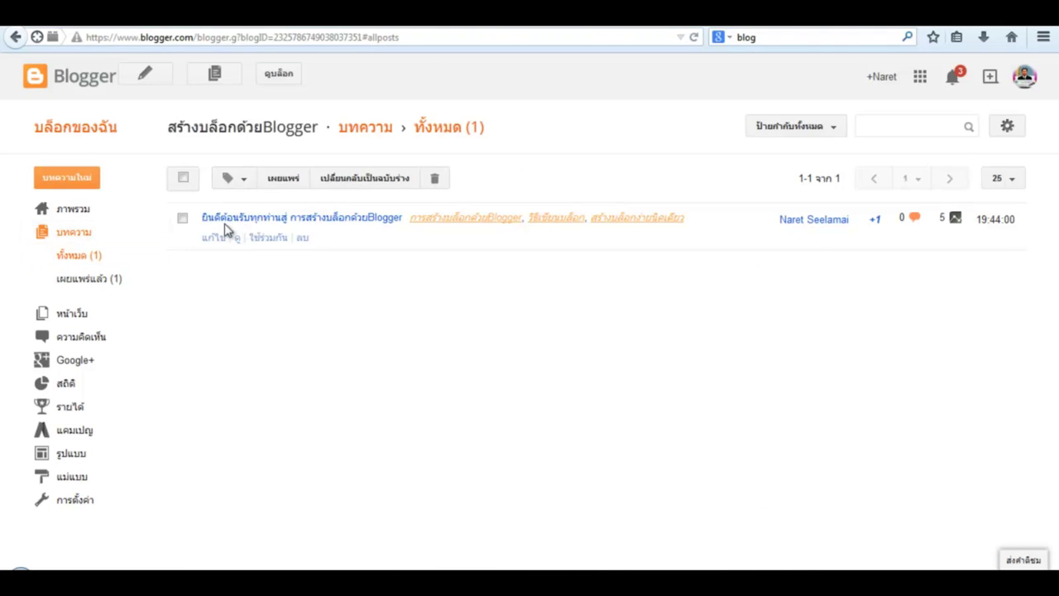
{"action": "left_click", "coordinate": [70, 178]}
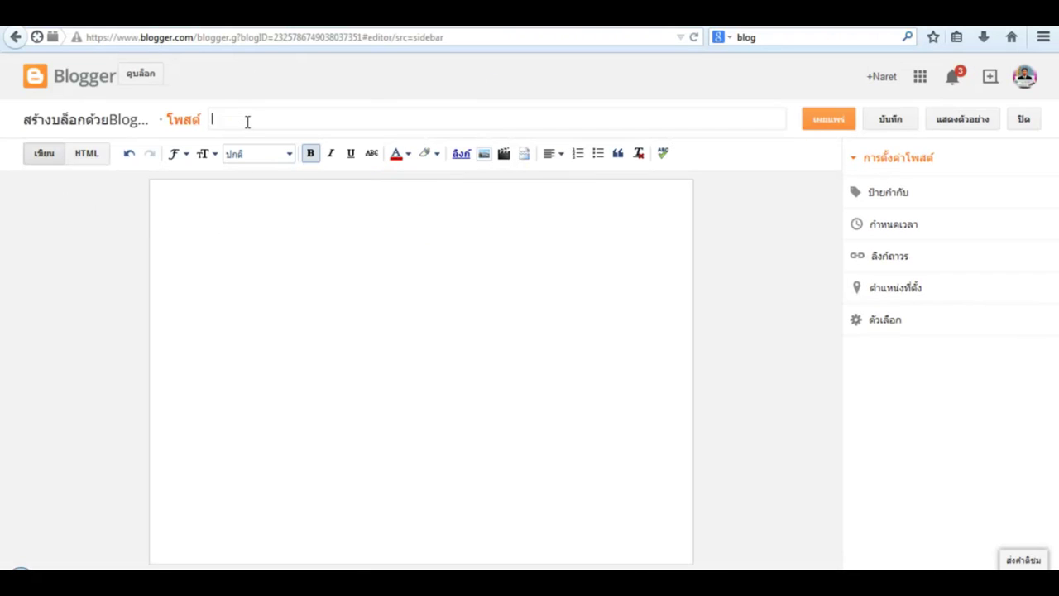
{"action": "type", "text": "ป"}
{"action": "left_click", "coordinate": [221, 218]}
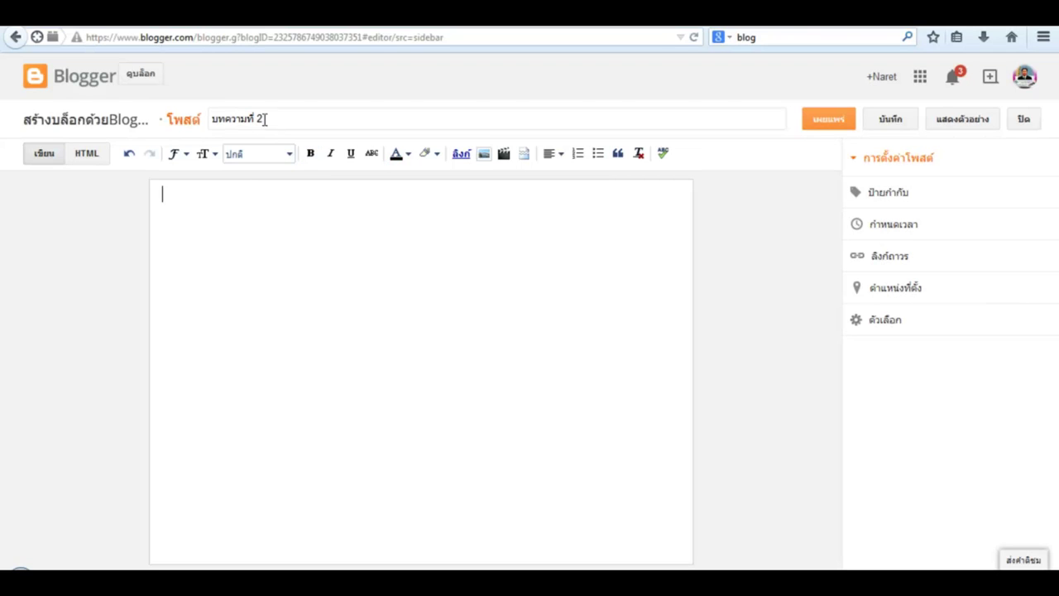
- Copy the title บทความที่ 2 into the post body and add the filler line "xklkdjflkdjlsjfkla;dkfjlskajdkfja;sdkjf;akdfjaf" below it
{"action": "left_click_drag", "start_coordinate": [264, 119], "coordinate": [204, 122]}
{"action": "key", "text": "ctrl+c"}
{"action": "left_click", "coordinate": [180, 217]}
{"action": "key", "text": "ctrl+v"}
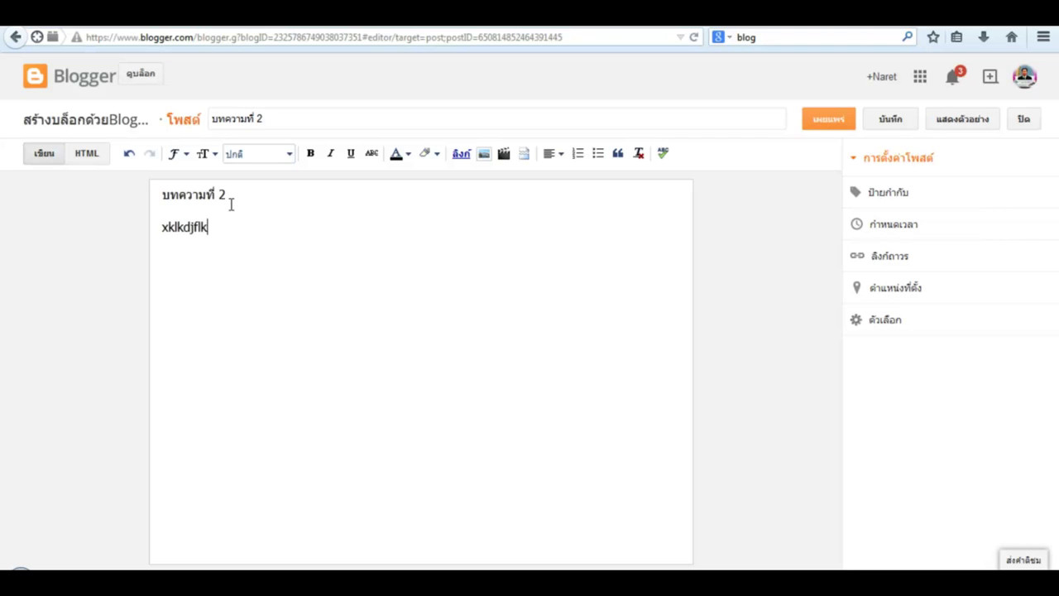
{"action": "type", "text": "fjlskajdkfja;sdkjf;akdfjaf"}
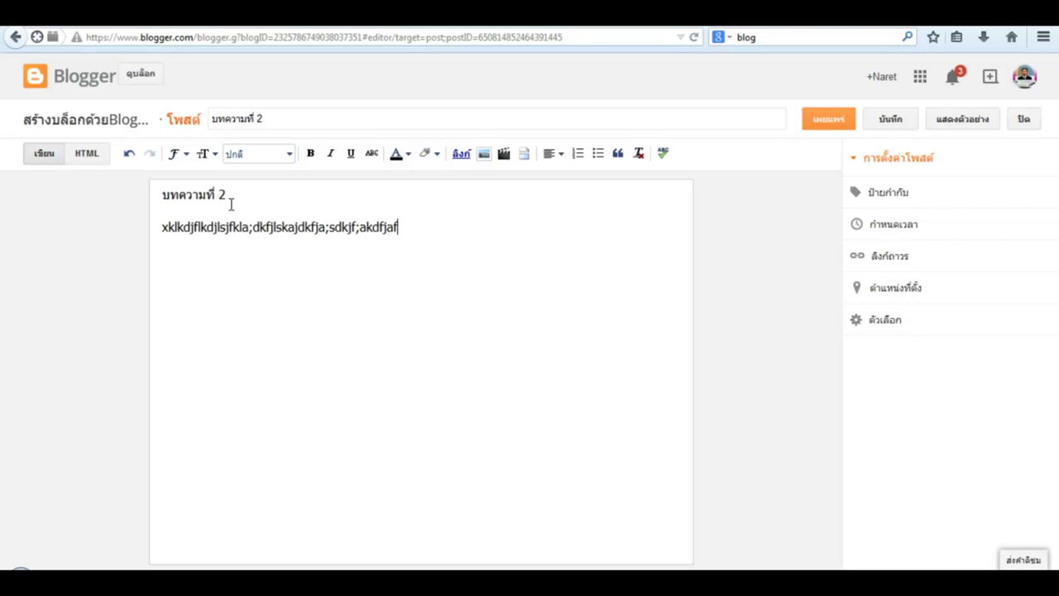
- Insert the previously uploaded portrait banner image into the post below the filler text
{"action": "left_click", "coordinate": [484, 157]}
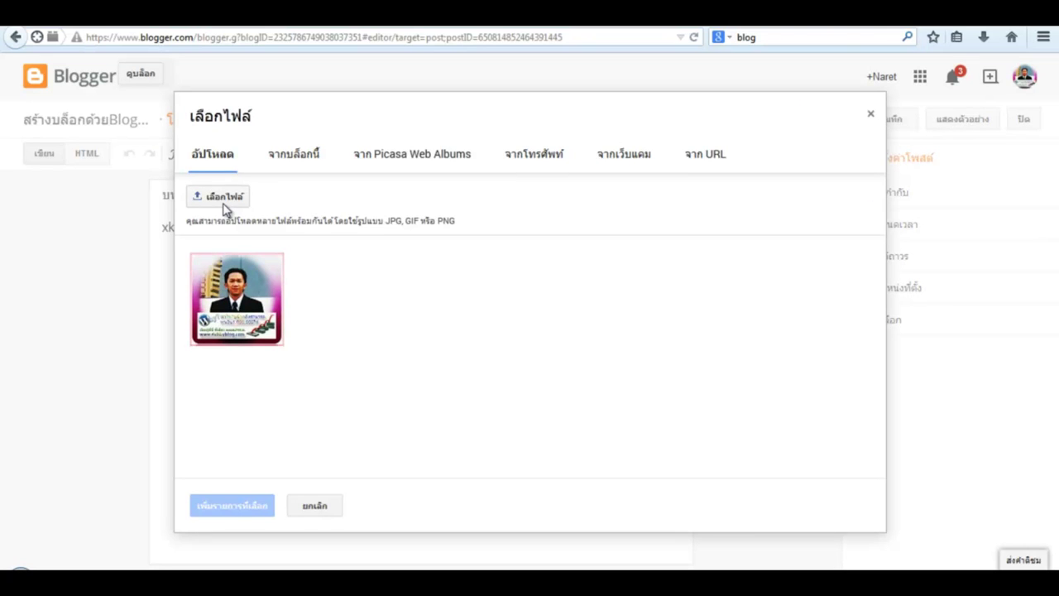
{"action": "left_click", "coordinate": [233, 303]}
{"action": "left_click", "coordinate": [221, 508]}
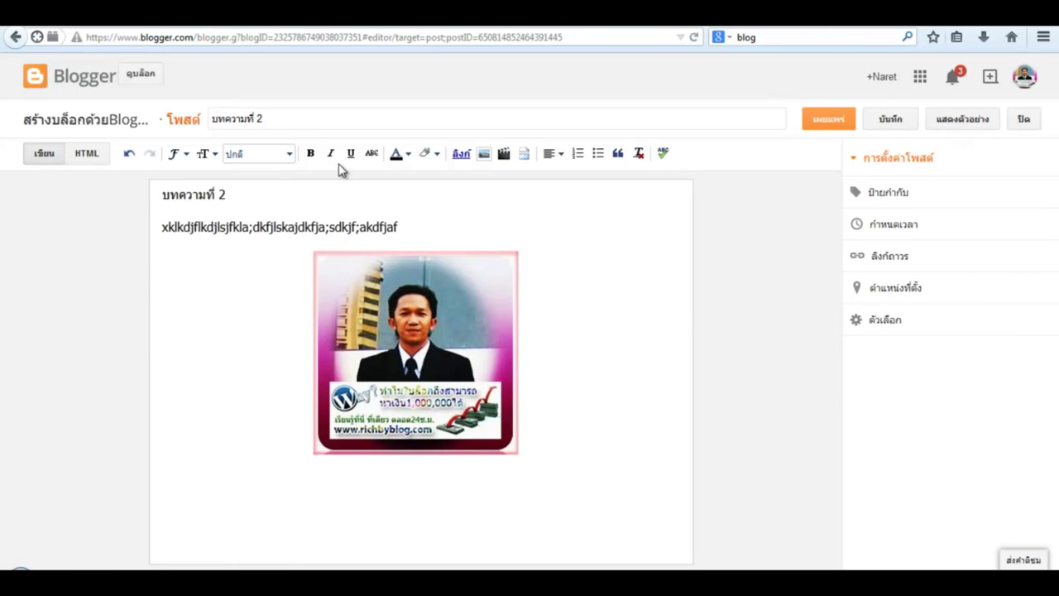
- Review the post's label (ป้ายกำกับ) and schedule (กำหนดเวลา) settings, closing each without making changes
{"action": "left_click", "coordinate": [873, 200]}
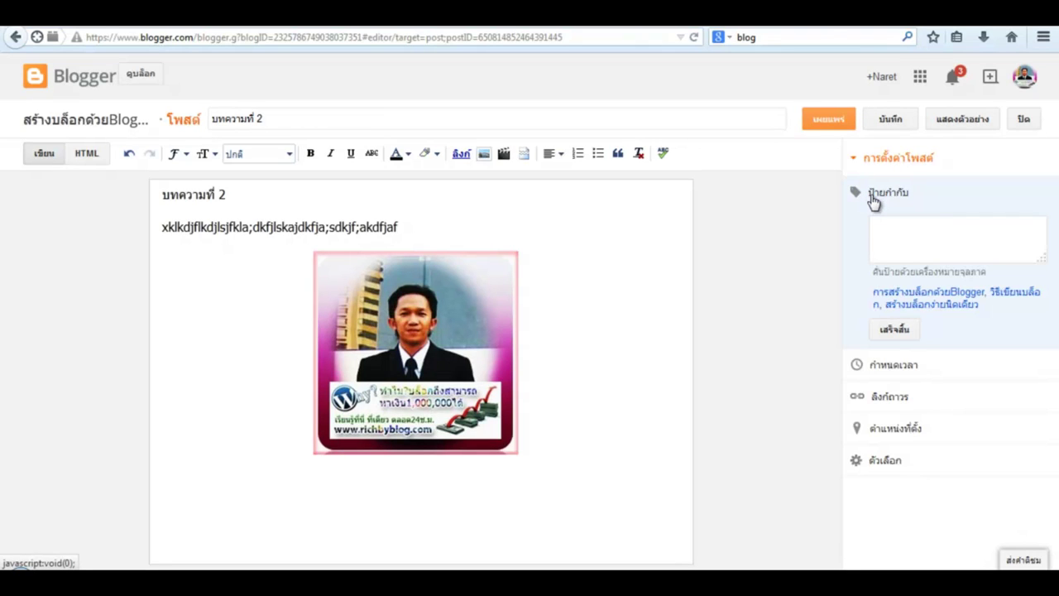
{"action": "left_click", "coordinate": [893, 329]}
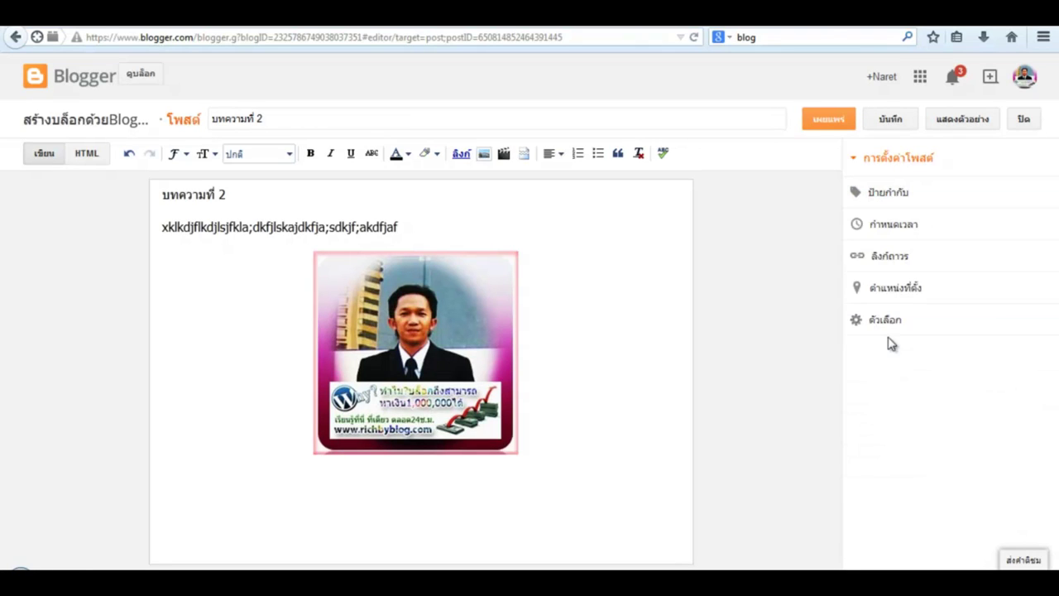
{"action": "left_click", "coordinate": [876, 231]}
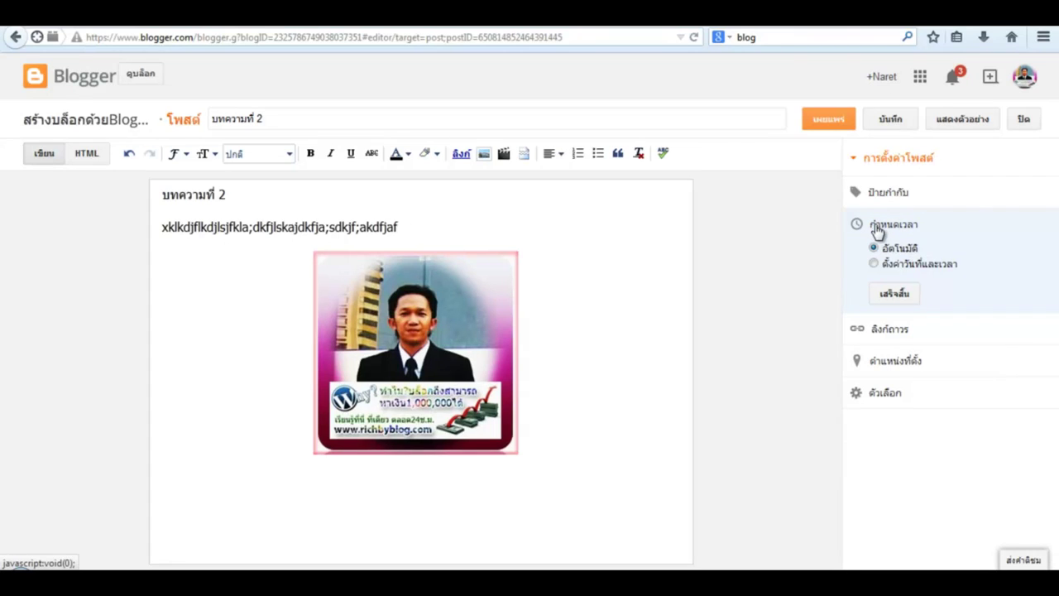
{"action": "left_click", "coordinate": [888, 297]}
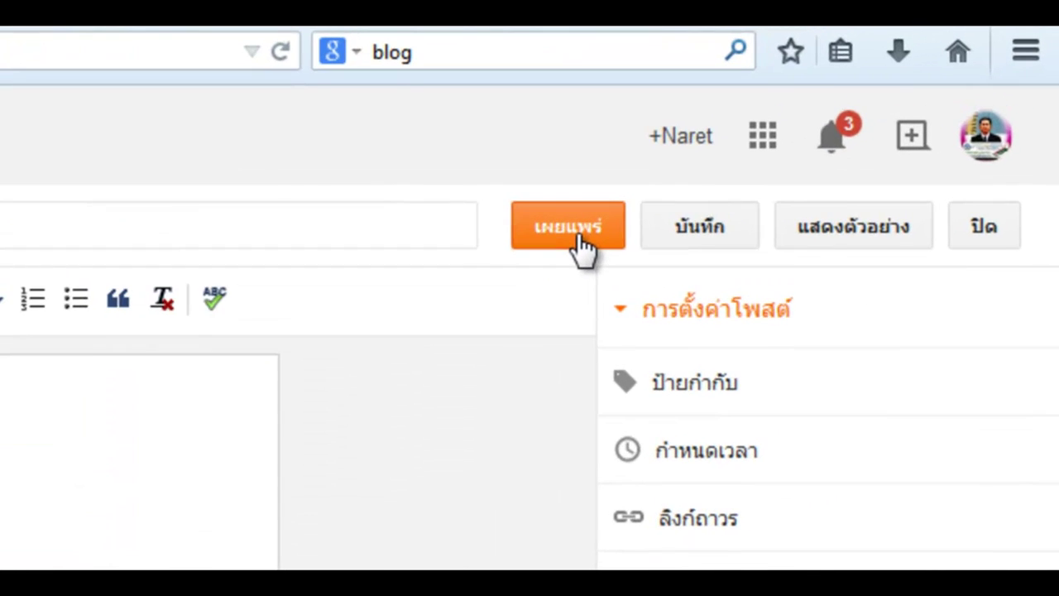
- Publish the บทความที่ 2 post and decline sharing it on Google+
{"action": "left_click", "coordinate": [842, 124]}
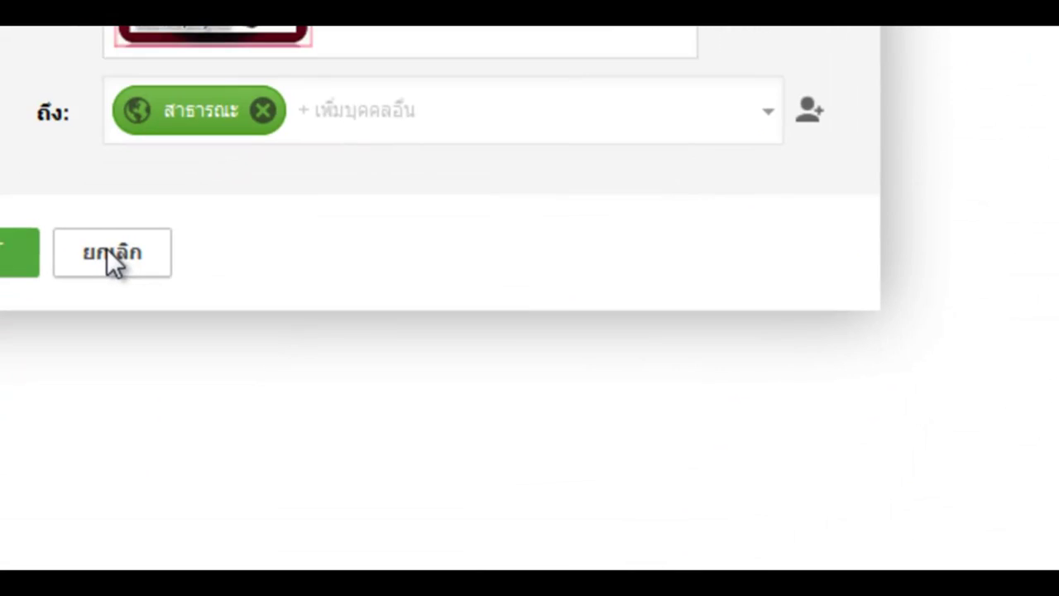
{"action": "left_click", "coordinate": [107, 250]}
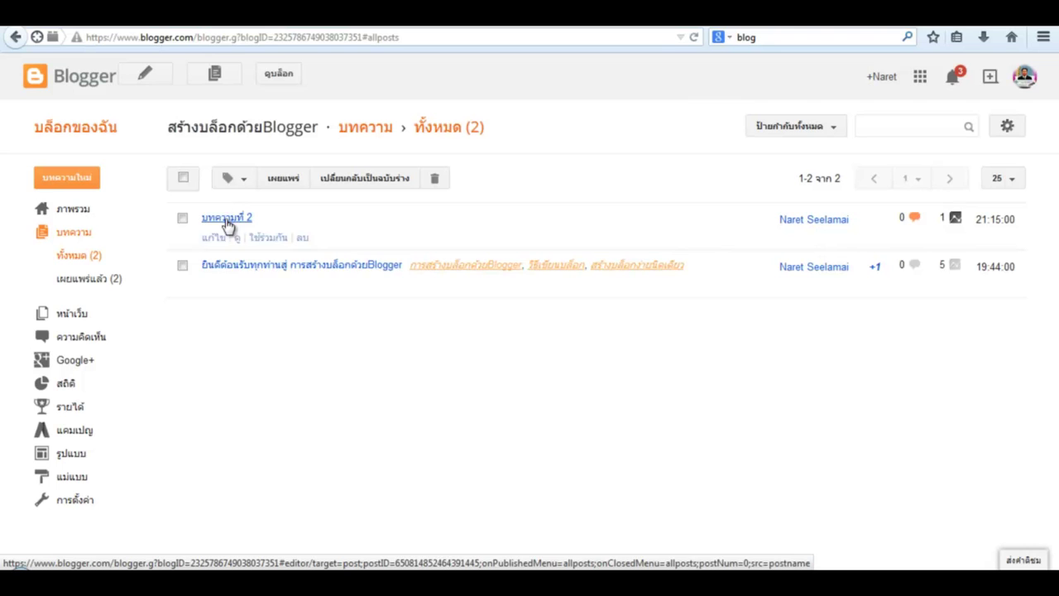
- Switch to the published blog, check its posts and archive list, and reload the home page
{"action": "left_click", "coordinate": [788, 23]}
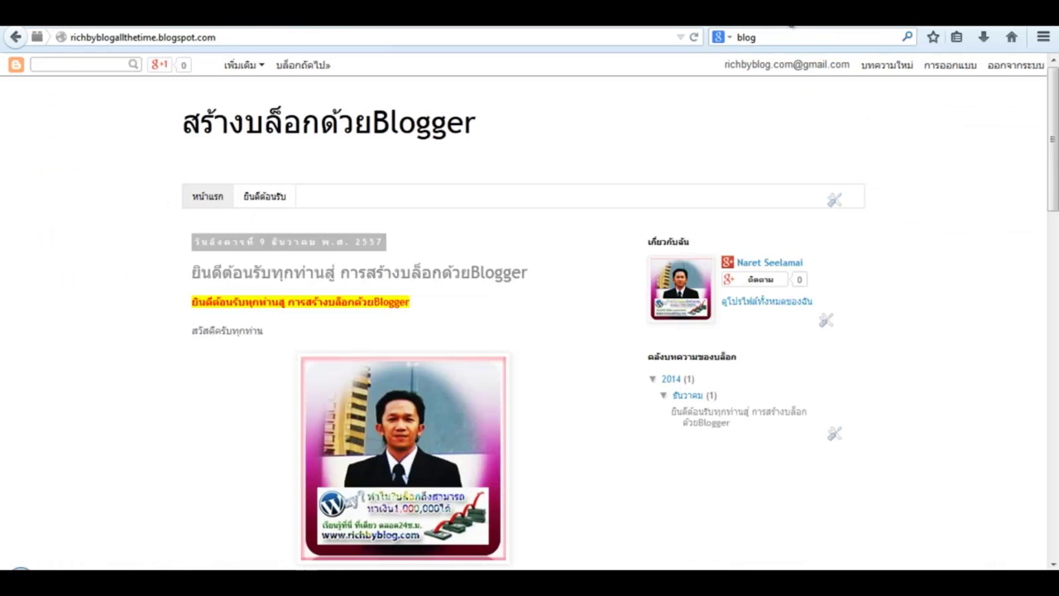
{"action": "scroll", "coordinate": [20, 378], "scroll_direction": "down", "scroll_amount": 3}
{"action": "scroll", "coordinate": [22, 378], "scroll_direction": "up", "scroll_amount": 3}
{"action": "scroll", "coordinate": [21, 378], "scroll_direction": "down", "scroll_amount": 2}
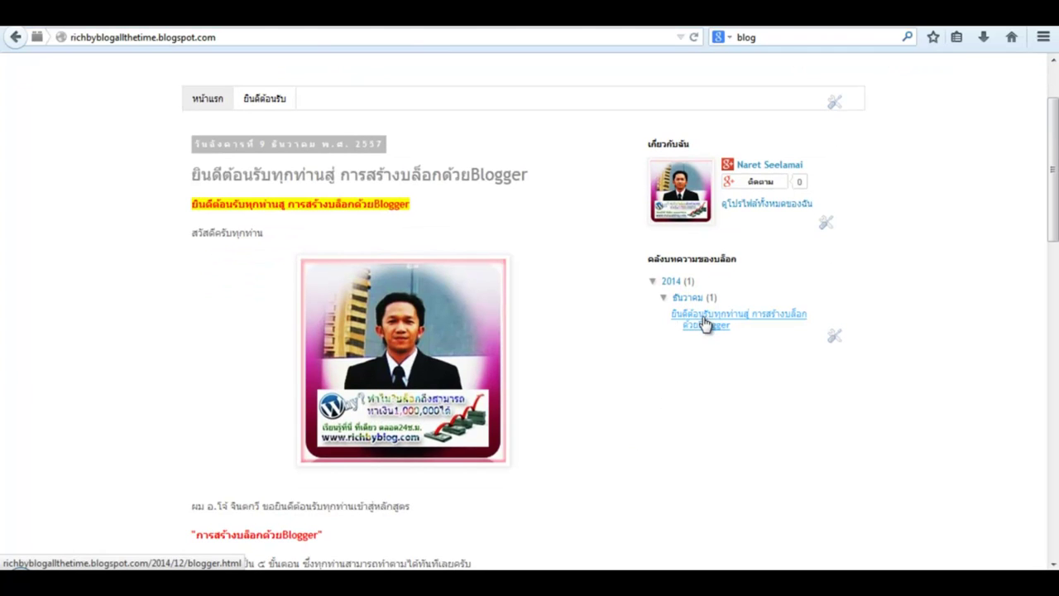
{"action": "scroll", "coordinate": [126, 378], "scroll_direction": "up", "scroll_amount": 2}
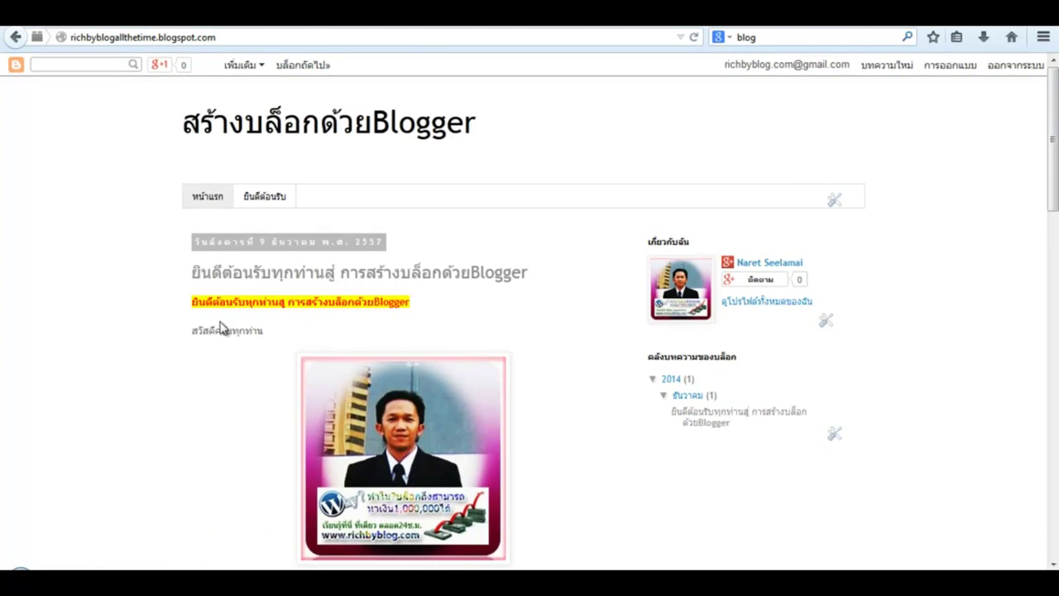
{"action": "left_click", "coordinate": [695, 37]}
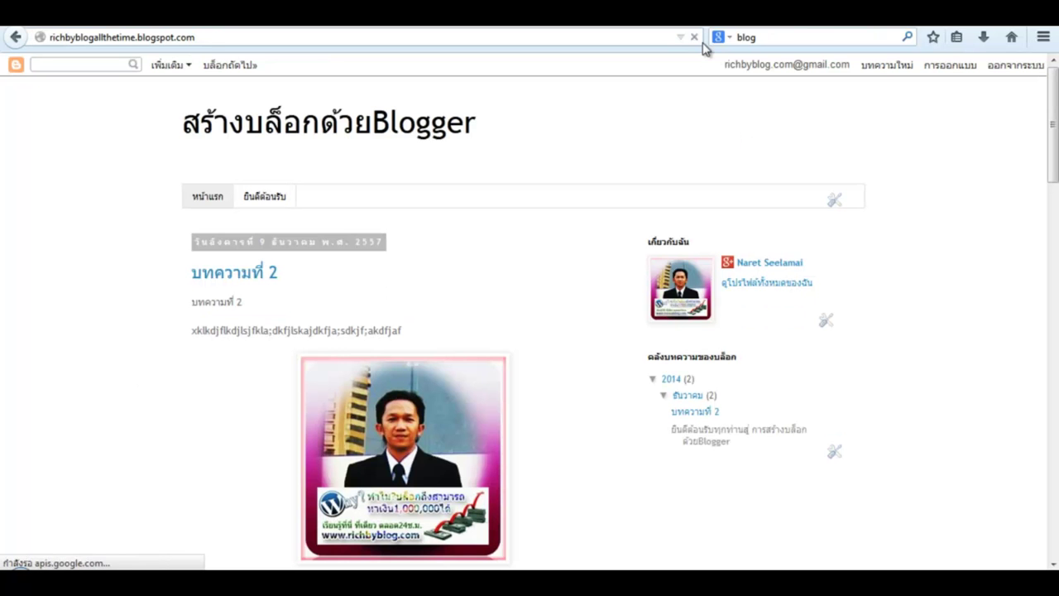
- Examine the order of the posts on the home page, from บทความที่ 2 down to the footer
{"action": "scroll", "coordinate": [28, 364], "scroll_direction": "down", "scroll_amount": 2}
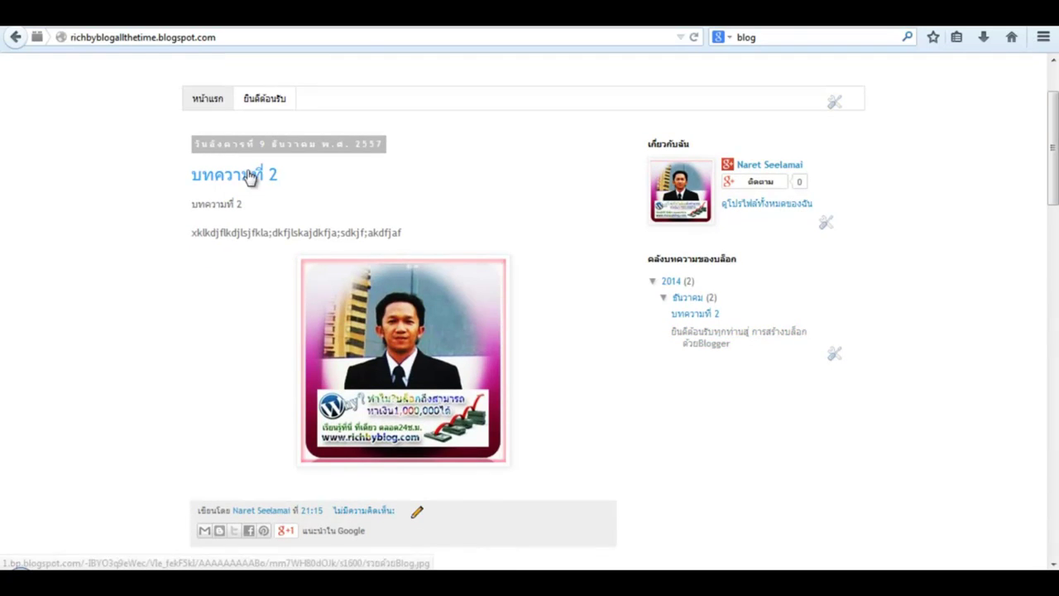
{"action": "scroll", "coordinate": [80, 340], "scroll_direction": "down", "scroll_amount": 8}
{"action": "scroll", "coordinate": [82, 347], "scroll_direction": "down", "scroll_amount": 5}
{"action": "scroll", "coordinate": [80, 349], "scroll_direction": "up", "scroll_amount": 15}
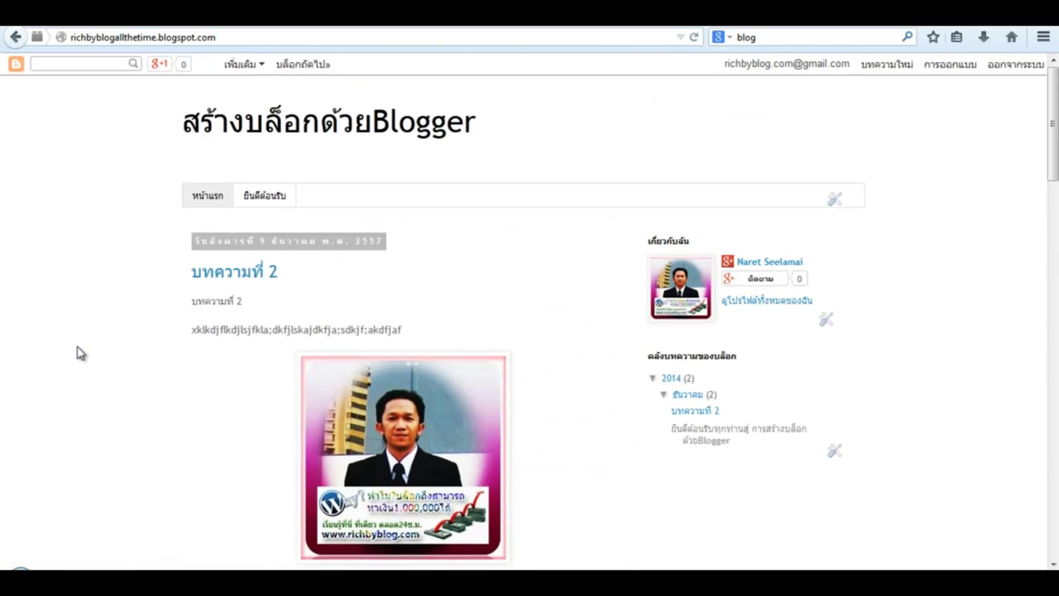
{"action": "scroll", "coordinate": [111, 388], "scroll_direction": "down", "scroll_amount": 10}
{"action": "scroll", "coordinate": [94, 392], "scroll_direction": "down", "scroll_amount": 8}
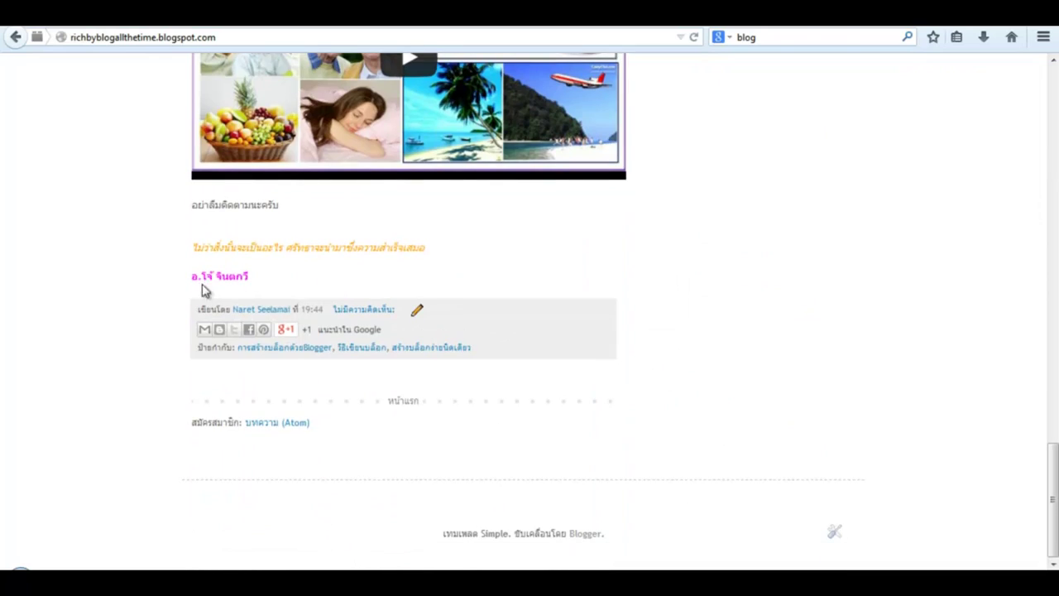
{"action": "scroll", "coordinate": [145, 360], "scroll_direction": "up", "scroll_amount": 12}
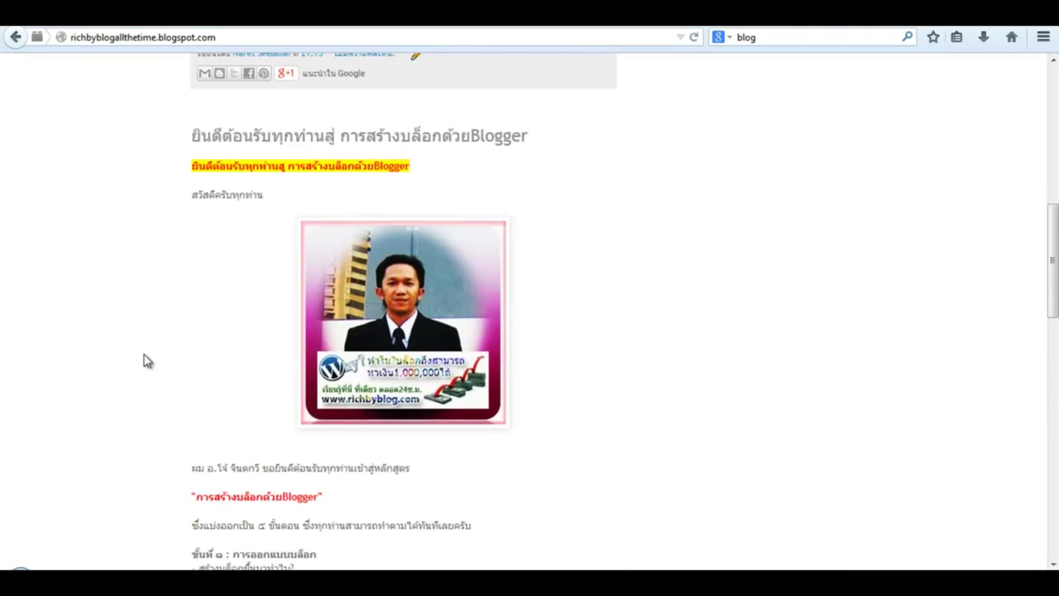
{"action": "scroll", "coordinate": [284, 345], "scroll_direction": "up", "scroll_amount": 3}
{"action": "scroll", "coordinate": [12, 350], "scroll_direction": "up", "scroll_amount": 5}
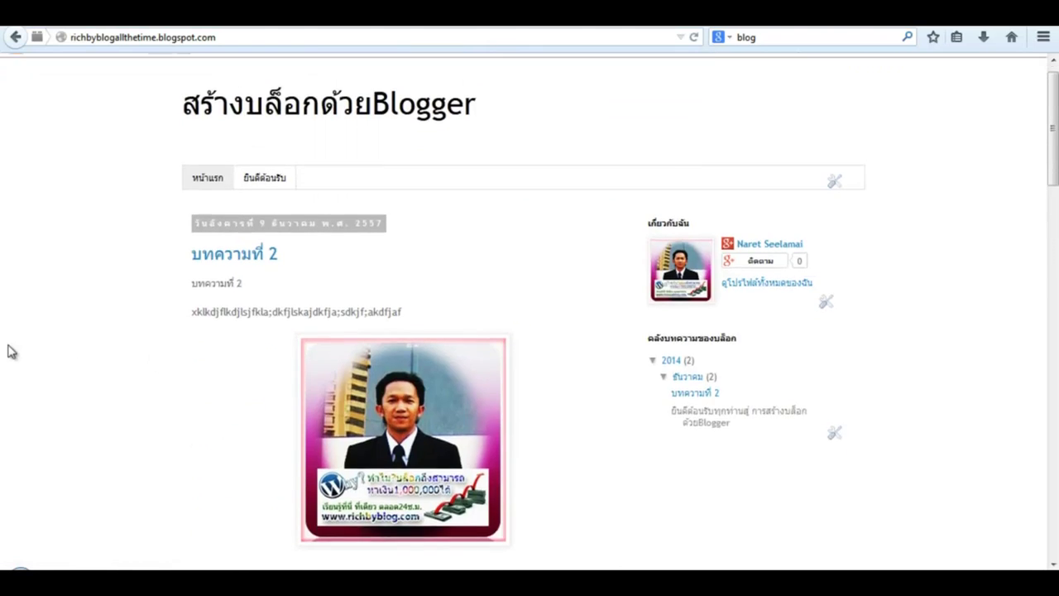
- Open the ยินดีต้อนรับทุกท่านสู่ การสร้างบล็อกด้วยBlogger post, look through it, and open บทความที่ 2 from the blog archive
{"action": "scroll", "coordinate": [303, 361], "scroll_direction": "down", "scroll_amount": 3}
{"action": "left_click", "coordinate": [304, 401]}
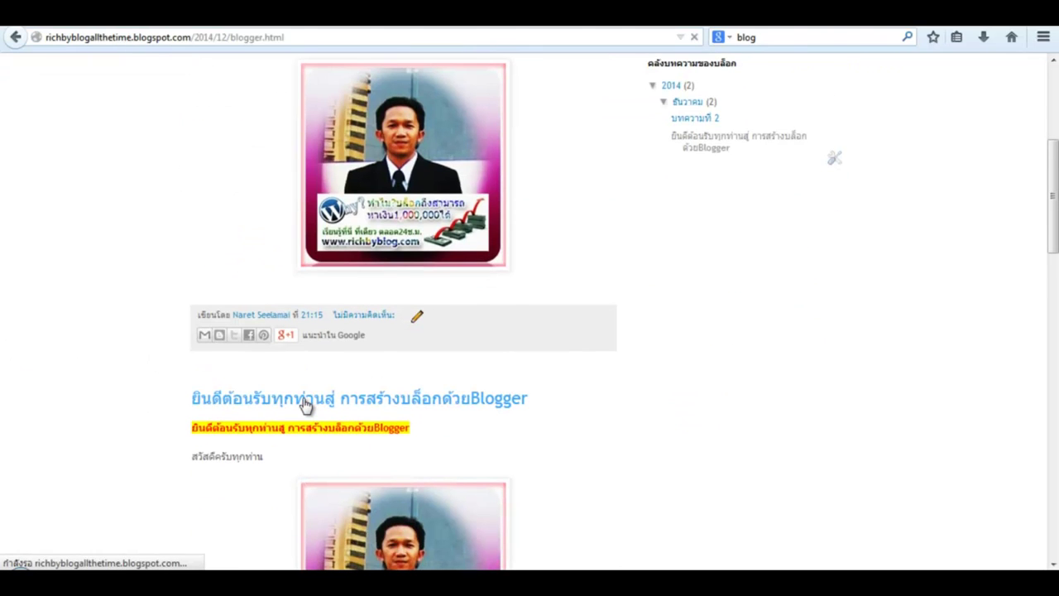
{"action": "scroll", "coordinate": [68, 405], "scroll_direction": "down", "scroll_amount": 3}
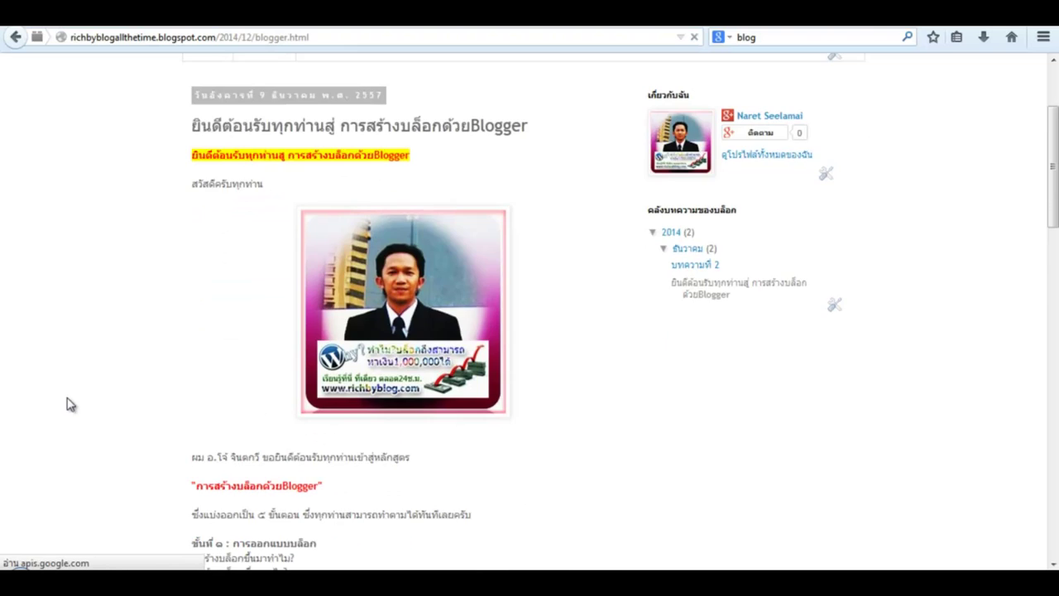
{"action": "scroll", "coordinate": [68, 403], "scroll_direction": "down", "scroll_amount": 10}
{"action": "scroll", "coordinate": [64, 405], "scroll_direction": "up", "scroll_amount": 8}
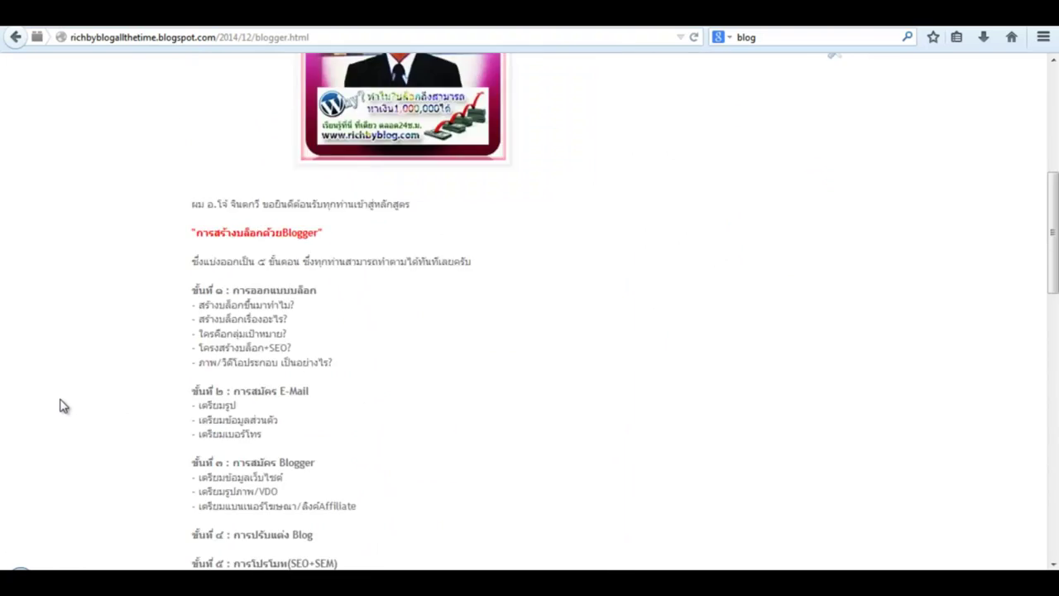
{"action": "scroll", "coordinate": [58, 405], "scroll_direction": "up", "scroll_amount": 5}
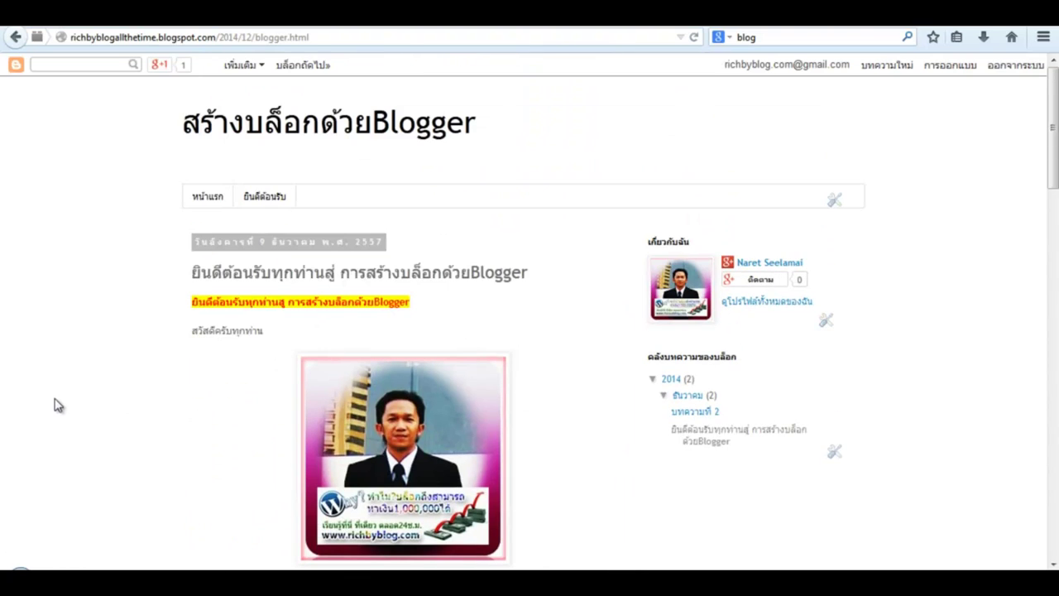
{"action": "left_click", "coordinate": [688, 417]}
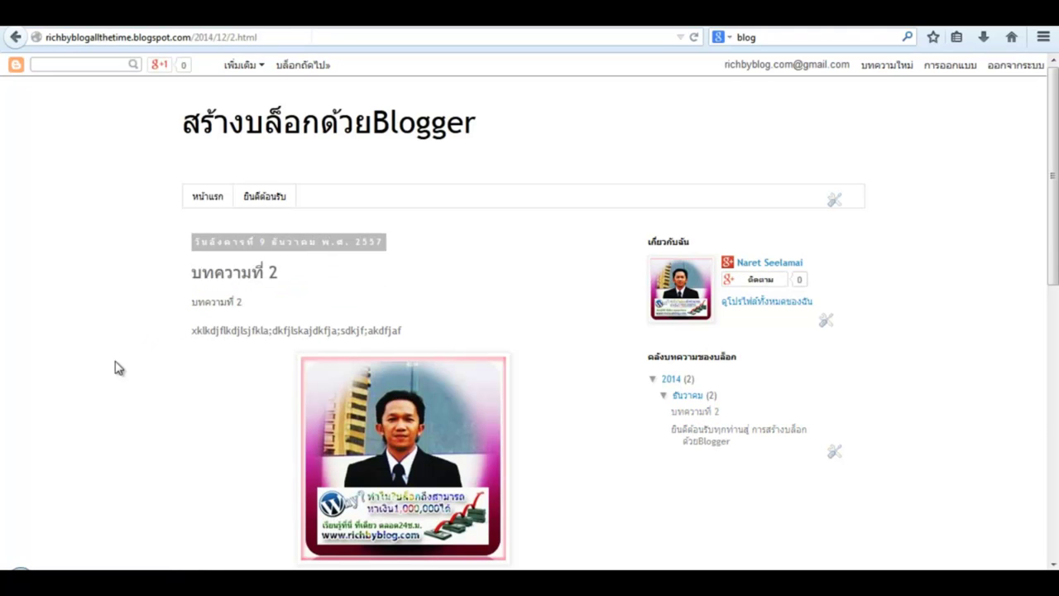
- Look through the บทความที่ 2 post on the published blog
{"action": "scroll", "coordinate": [77, 378], "scroll_direction": "down", "scroll_amount": 10}
{"action": "scroll", "coordinate": [78, 381], "scroll_direction": "up", "scroll_amount": 9}
{"action": "scroll", "coordinate": [78, 382], "scroll_direction": "up", "scroll_amount": 1}
- Open the ยินดีต้อนรับ page of the published blog and examine its content down to the embedded video and beyond
{"action": "left_click", "coordinate": [267, 199]}
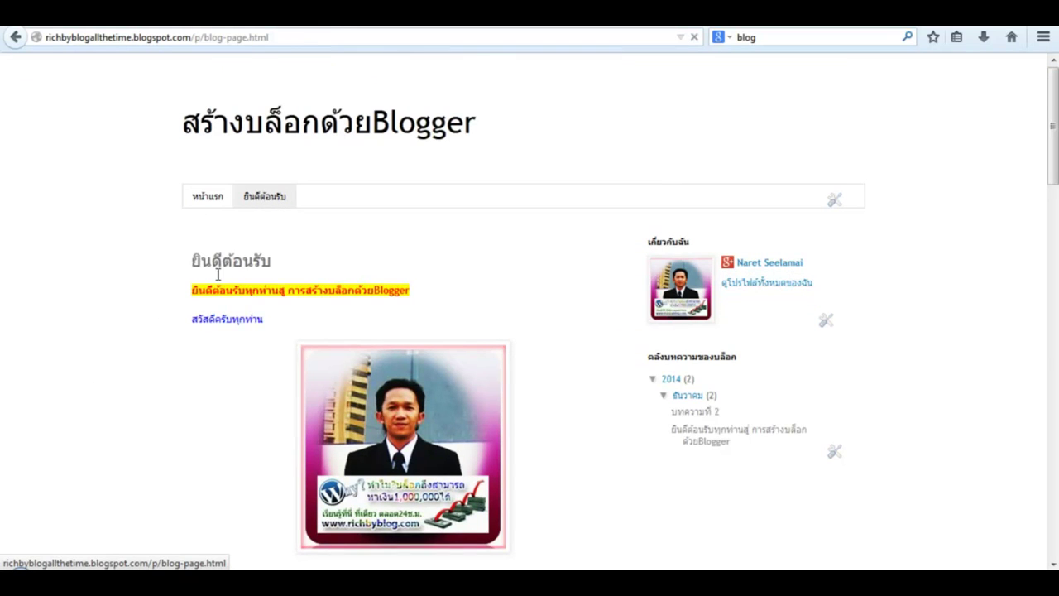
{"action": "scroll", "coordinate": [138, 382], "scroll_direction": "down", "scroll_amount": 7}
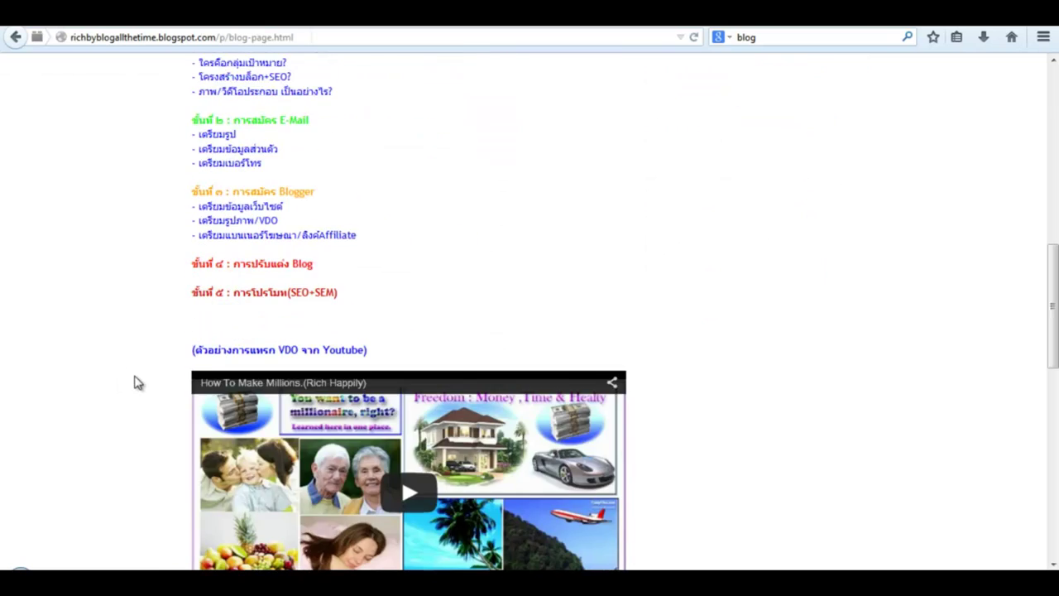
{"action": "scroll", "coordinate": [138, 382], "scroll_direction": "down", "scroll_amount": 8}
{"action": "scroll", "coordinate": [97, 386], "scroll_direction": "up", "scroll_amount": 15}
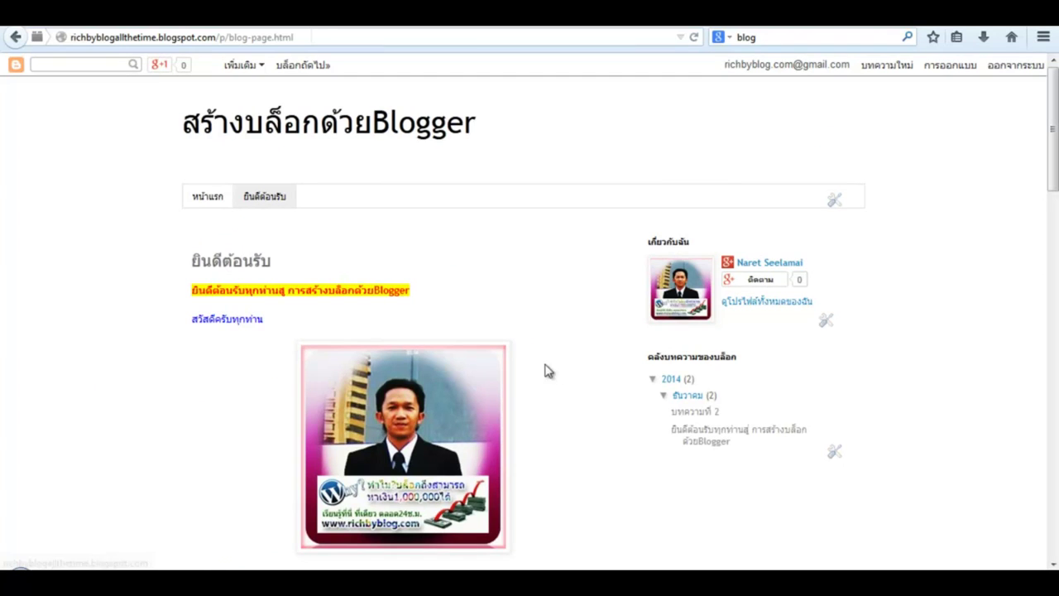
{"action": "scroll", "coordinate": [40, 350], "scroll_direction": "down", "scroll_amount": 3}
{"action": "scroll", "coordinate": [7, 364], "scroll_direction": "down", "scroll_amount": 5}
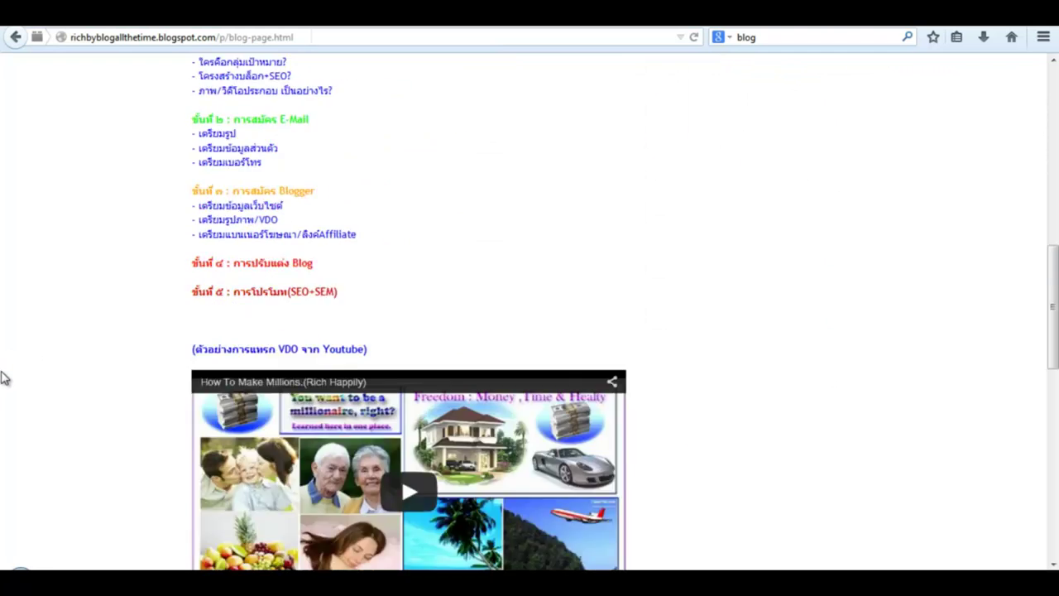
{"action": "scroll", "coordinate": [5, 381], "scroll_direction": "down", "scroll_amount": 3}
{"action": "scroll", "coordinate": [4, 382], "scroll_direction": "up", "scroll_amount": 10}
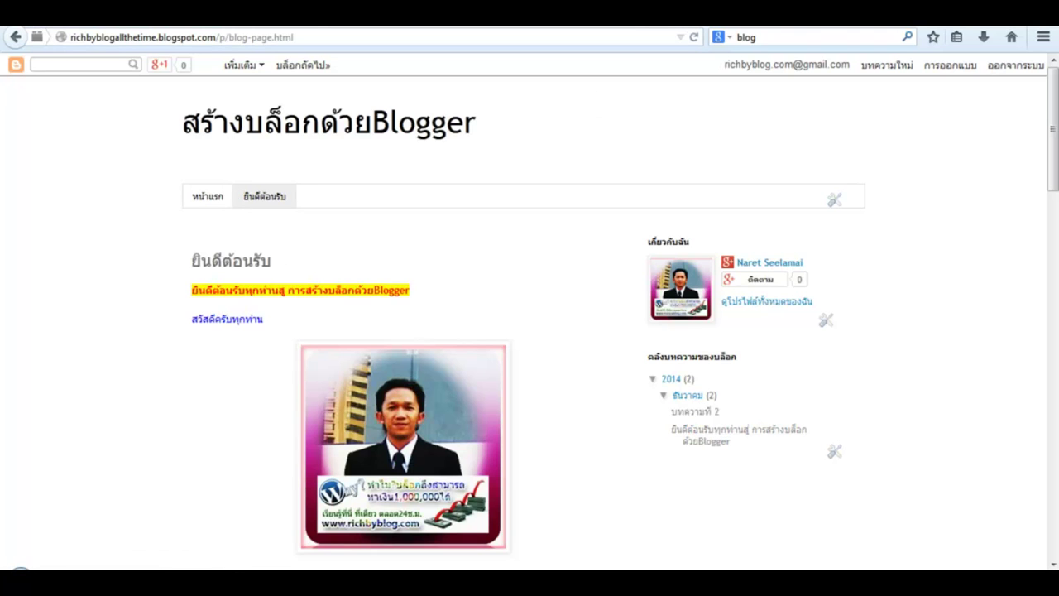
- Go back to the Blogger post list and start a new post titled บทความที่ 3
{"action": "key", "text": "alt+Left"}
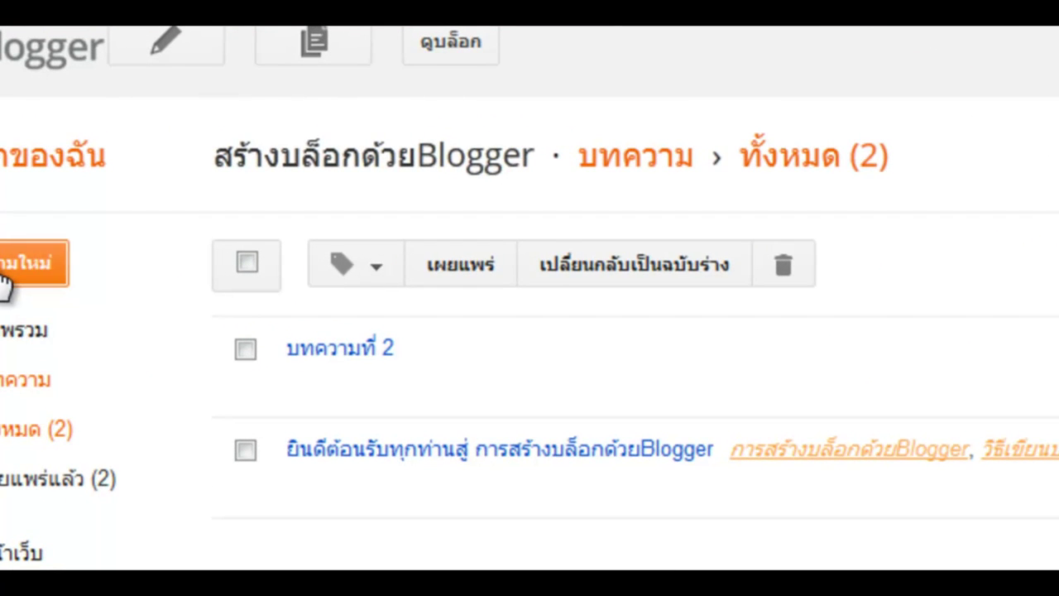
{"action": "left_click", "coordinate": [4, 281]}
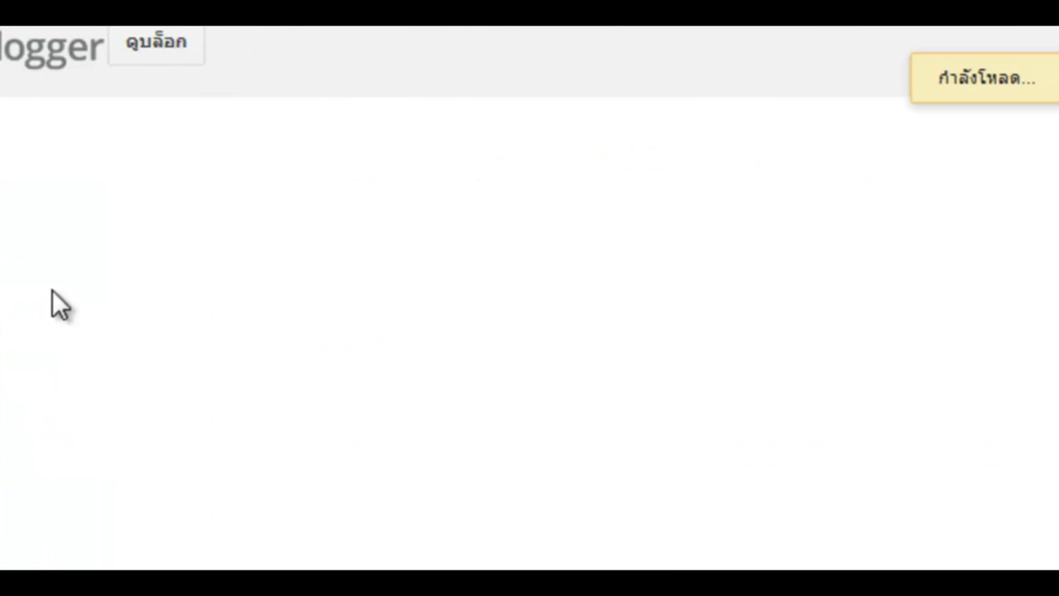
{"action": "left_click", "coordinate": [361, 135]}
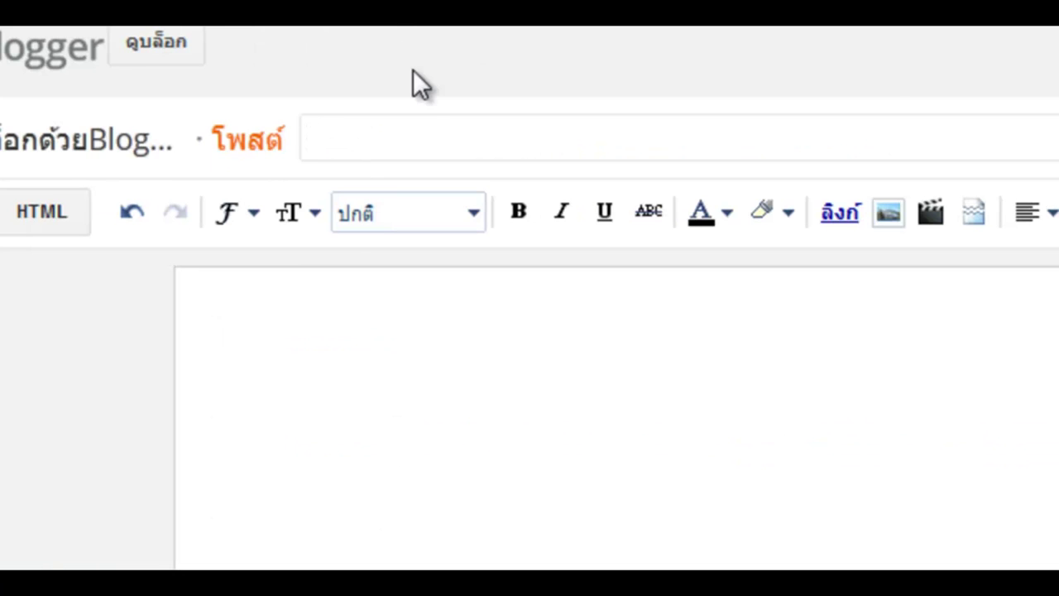
{"action": "type", "text": "บทความที่3"}
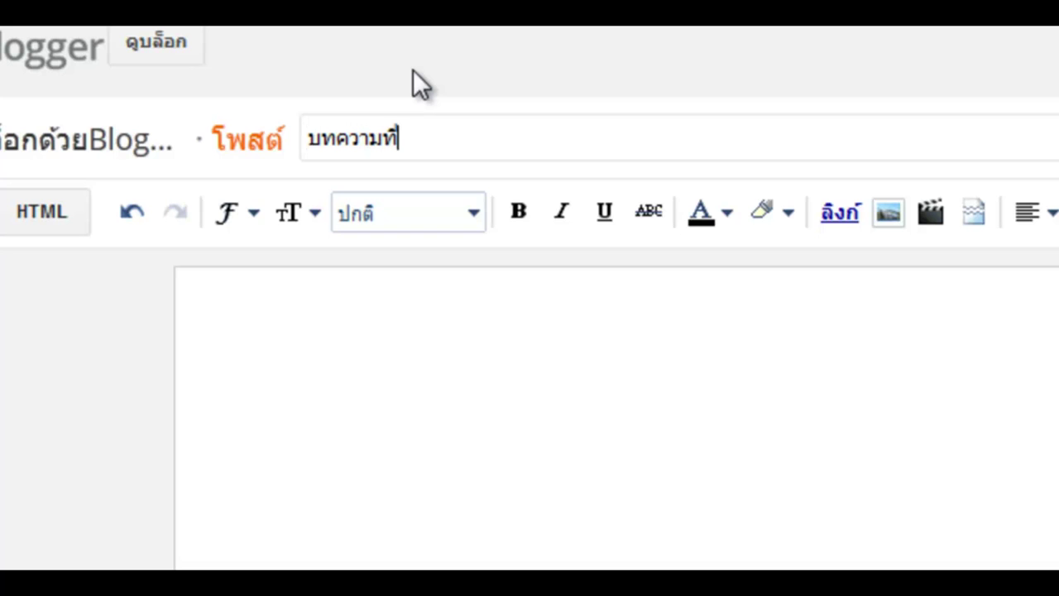
{"action": "key", "text": "Left"}
- Copy the post title บทความที่ 3 into the first line of the body and make it bold
{"action": "left_click", "coordinate": [357, 425]}
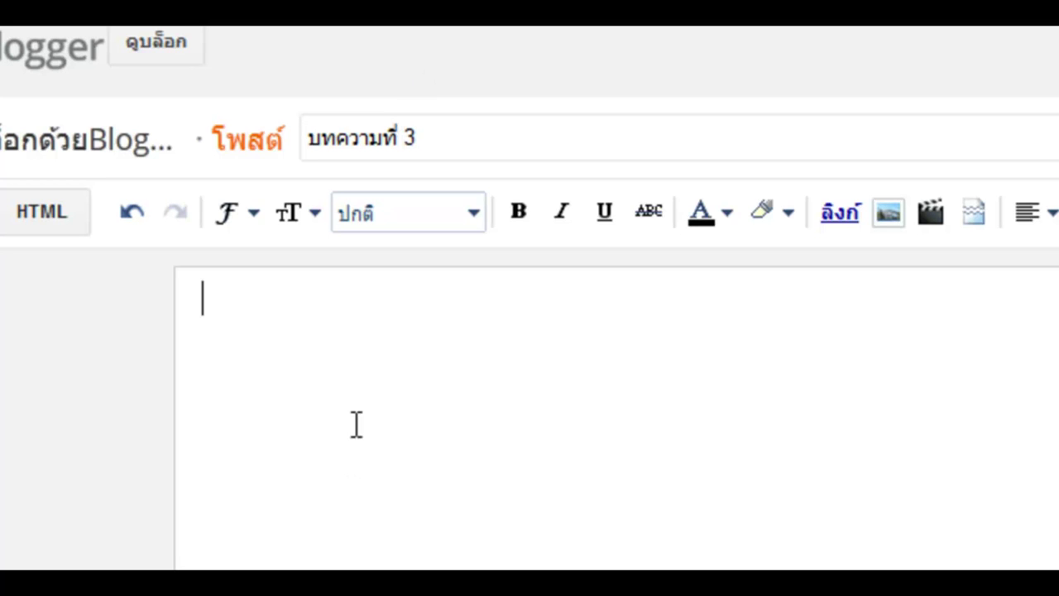
{"action": "left_click_drag", "start_coordinate": [435, 137], "coordinate": [216, 132]}
{"action": "key", "text": "ctrl+c"}
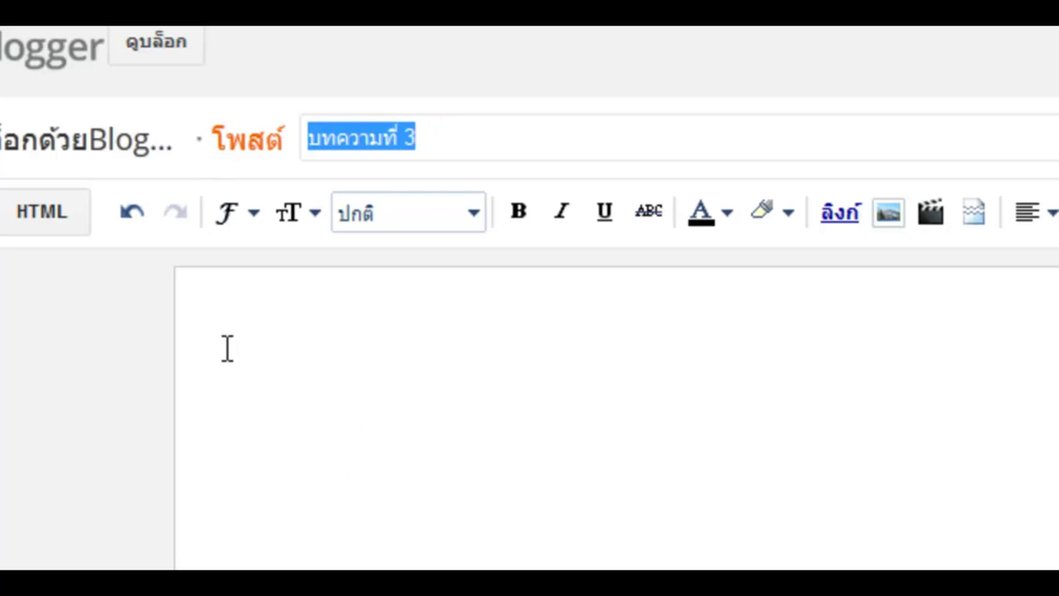
{"action": "left_click", "coordinate": [227, 347]}
{"action": "key", "text": "ctrl+v"}
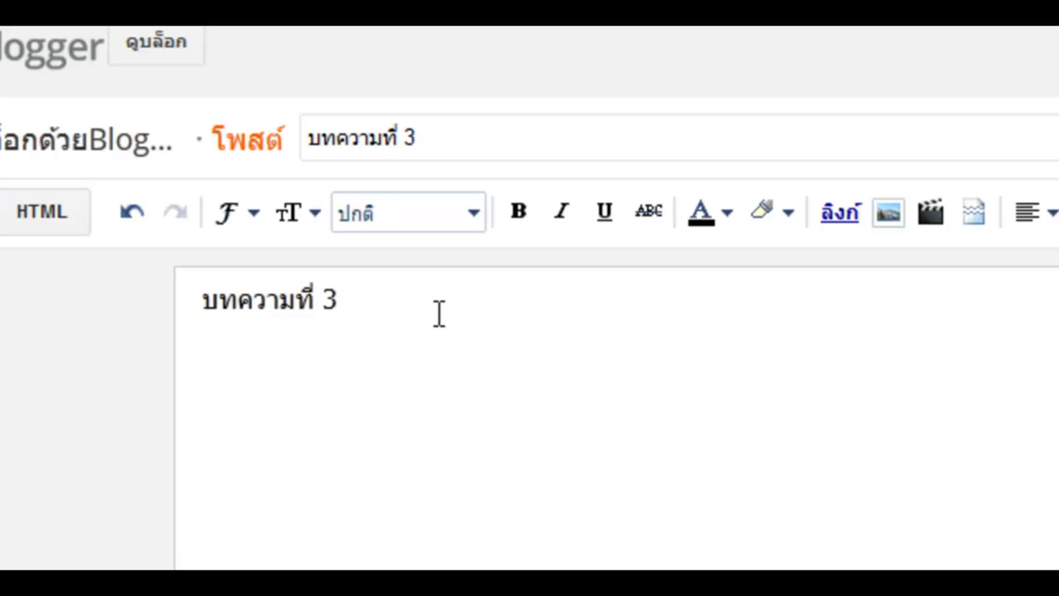
{"action": "left_click_drag", "start_coordinate": [363, 303], "coordinate": [156, 302]}
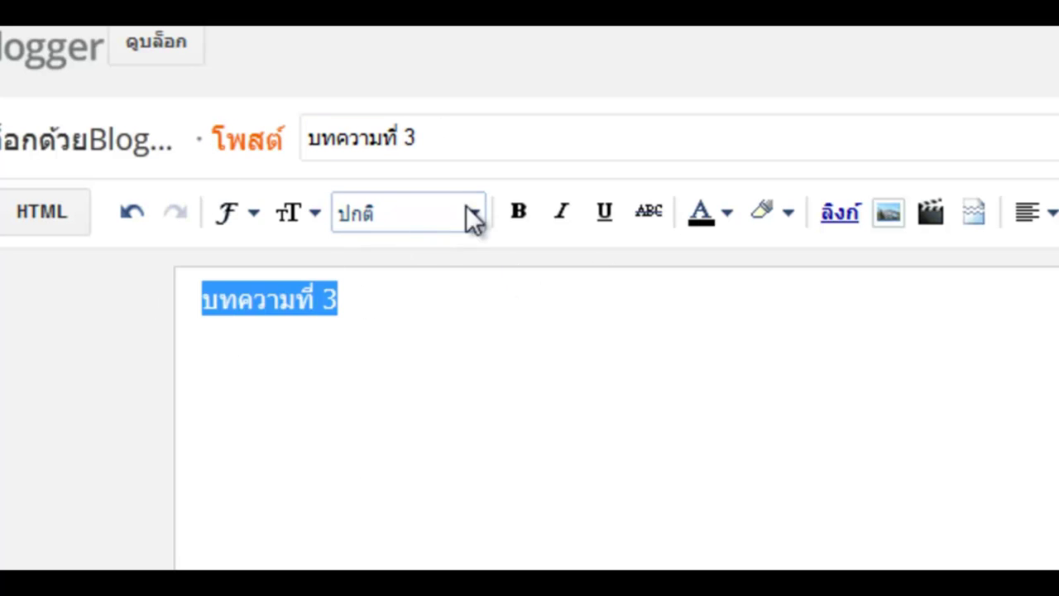
{"action": "left_click", "coordinate": [518, 211]}
- Add the text line dfghjiiytrddfg below the bold heading and open the image insertion dialog for the post
{"action": "left_click", "coordinate": [229, 390]}
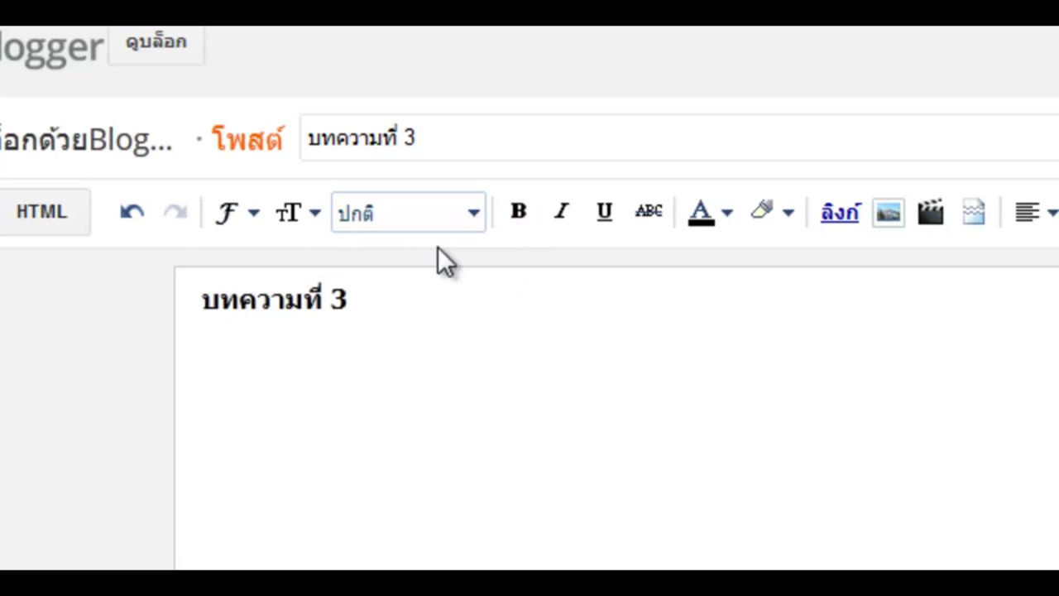
{"action": "type", "text": "dfg"}
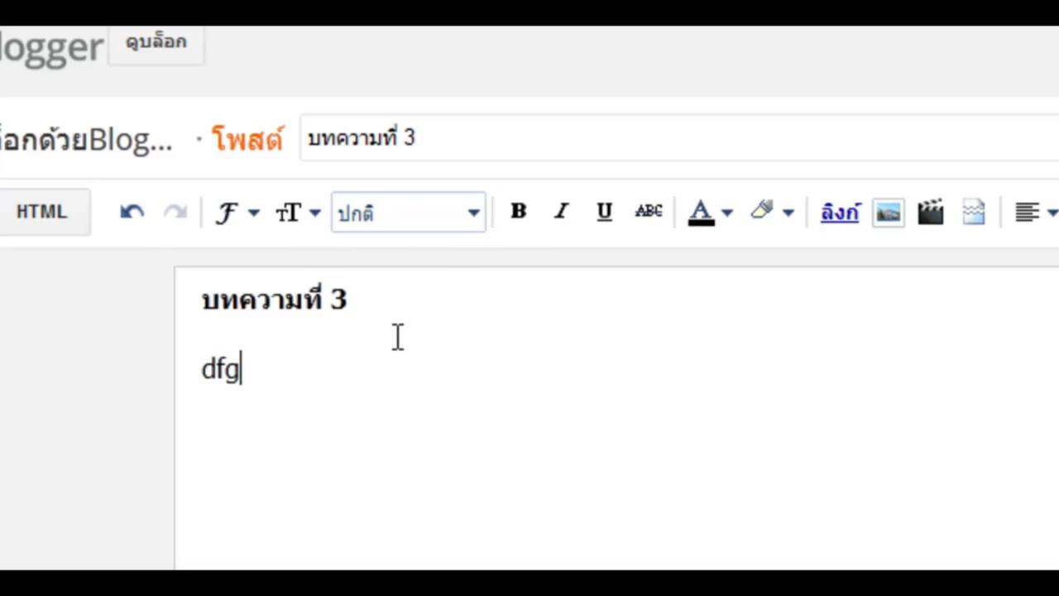
{"action": "type", "text": "hjiiytrddfg"}
{"action": "key", "text": "Return"}
{"action": "key", "text": "Return"}
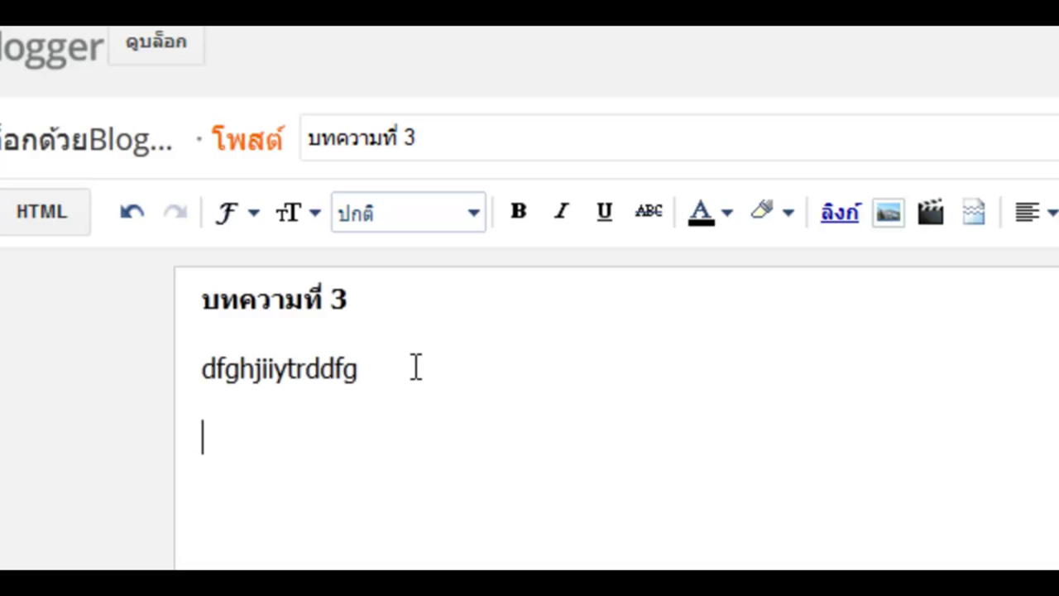
{"action": "left_click", "coordinate": [889, 215]}
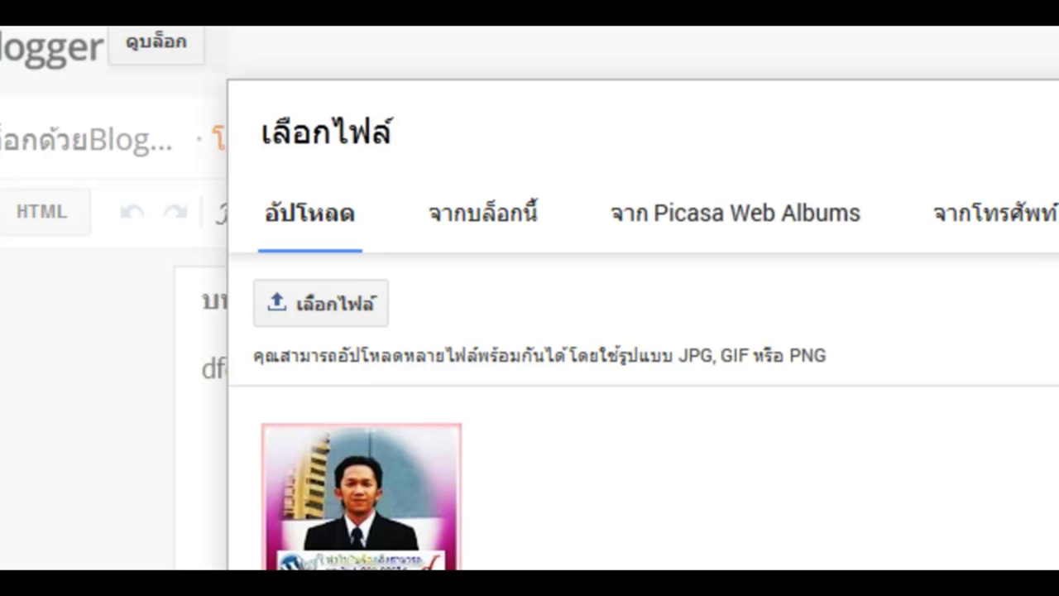
{"action": "left_click", "coordinate": [319, 308]}
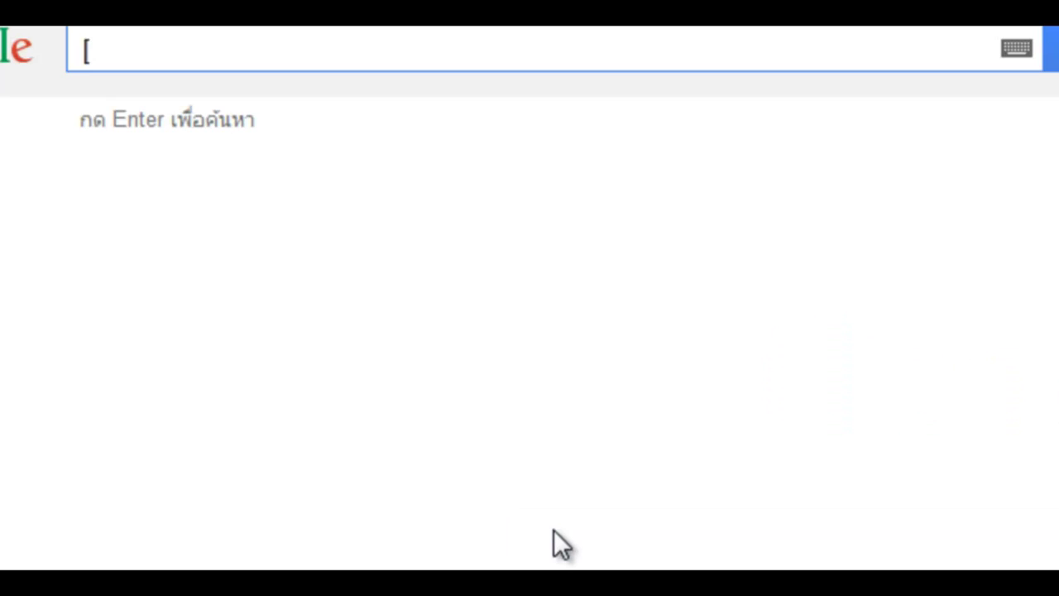
- Switch to Google and search for images of บล็อก
{"action": "key", "text": "BackSpace"}
{"action": "type", "text": "บลี"}
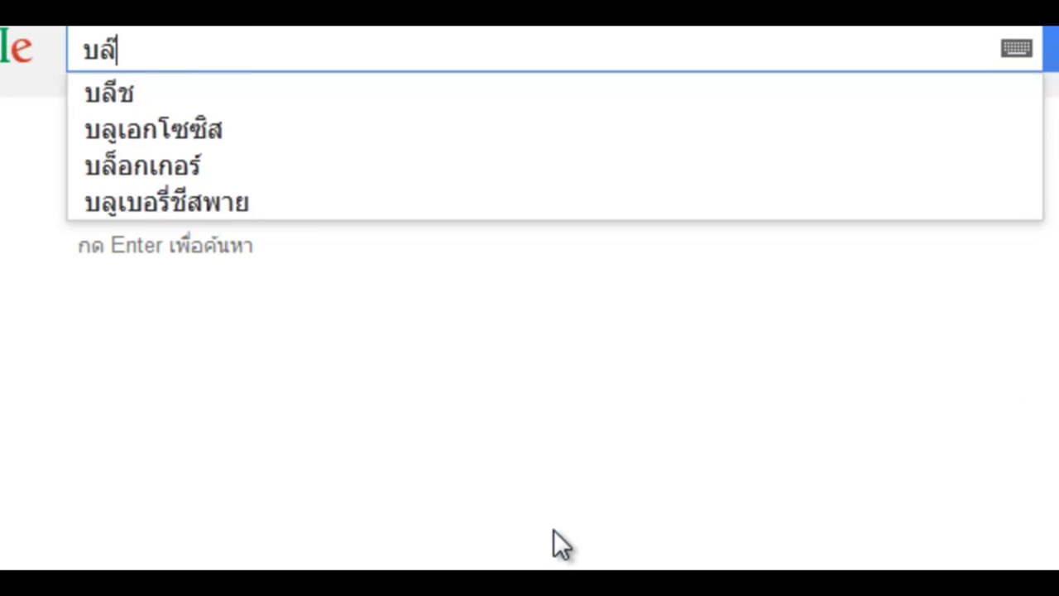
{"action": "key", "text": "BackSpace"}
{"action": "type", "text": "็อ"}
{"action": "key", "text": "BackSpace"}
{"action": "key", "text": "BackSpace"}
{"action": "type", "text": "็อก"}
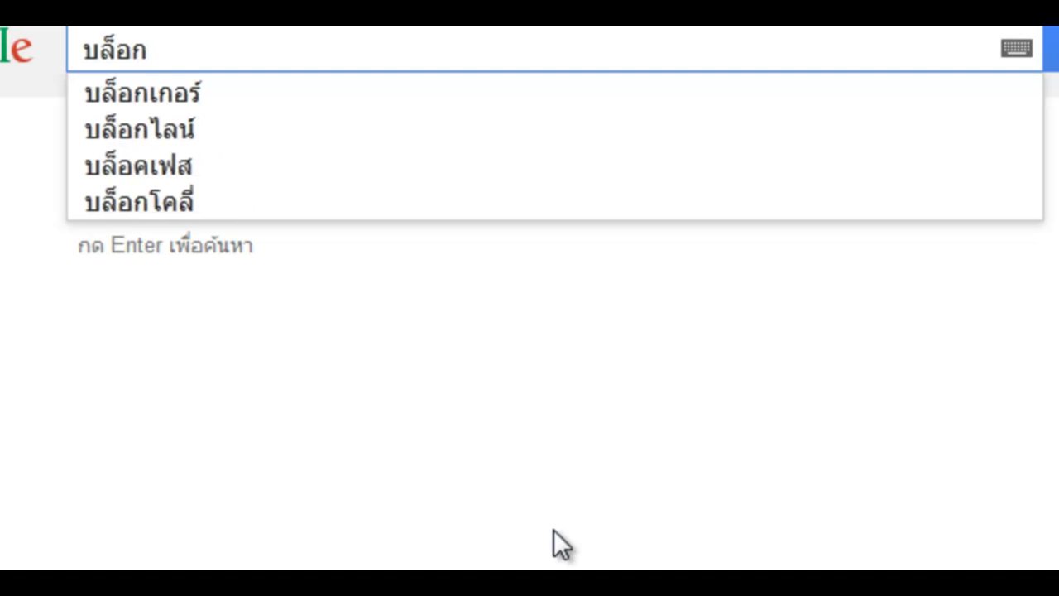
{"action": "key", "text": "Return"}
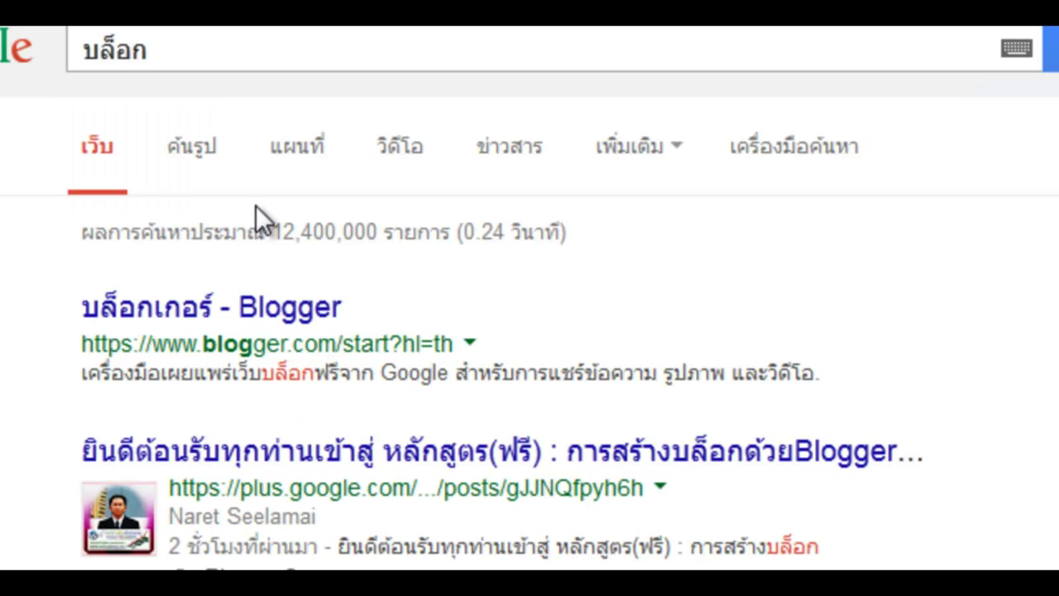
{"action": "left_click", "coordinate": [191, 146]}
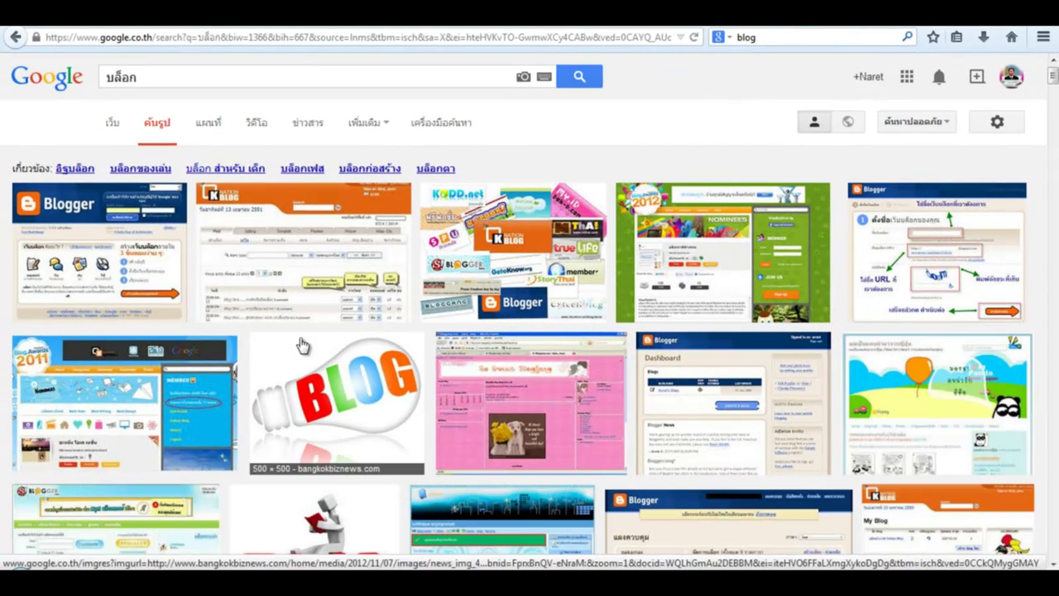
- Preview the first Blogger screenshot in the image results and copy its image address
{"action": "left_click", "coordinate": [102, 266]}
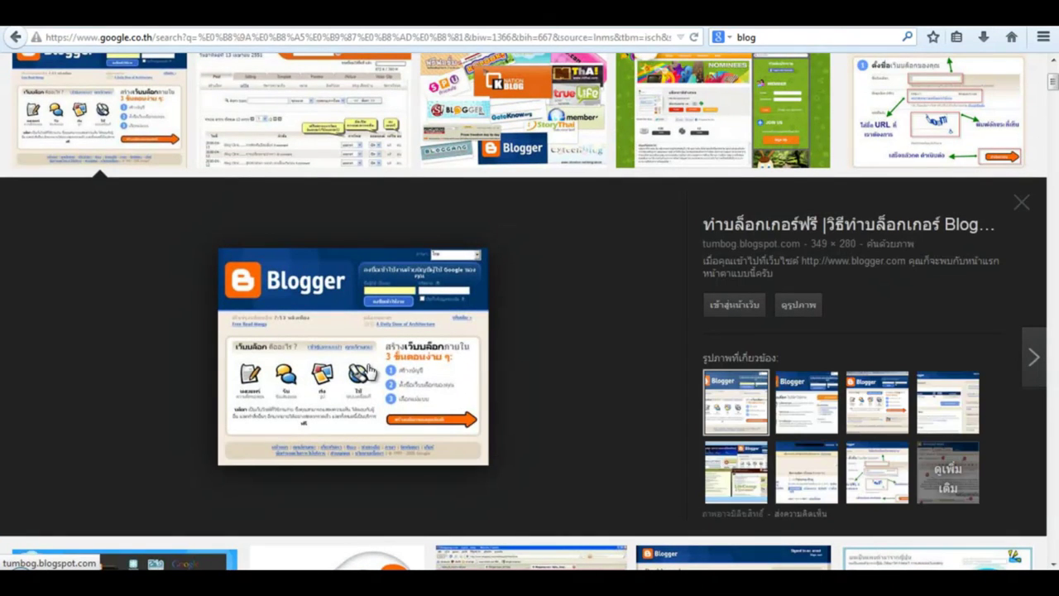
{"action": "right_click", "coordinate": [321, 373]}
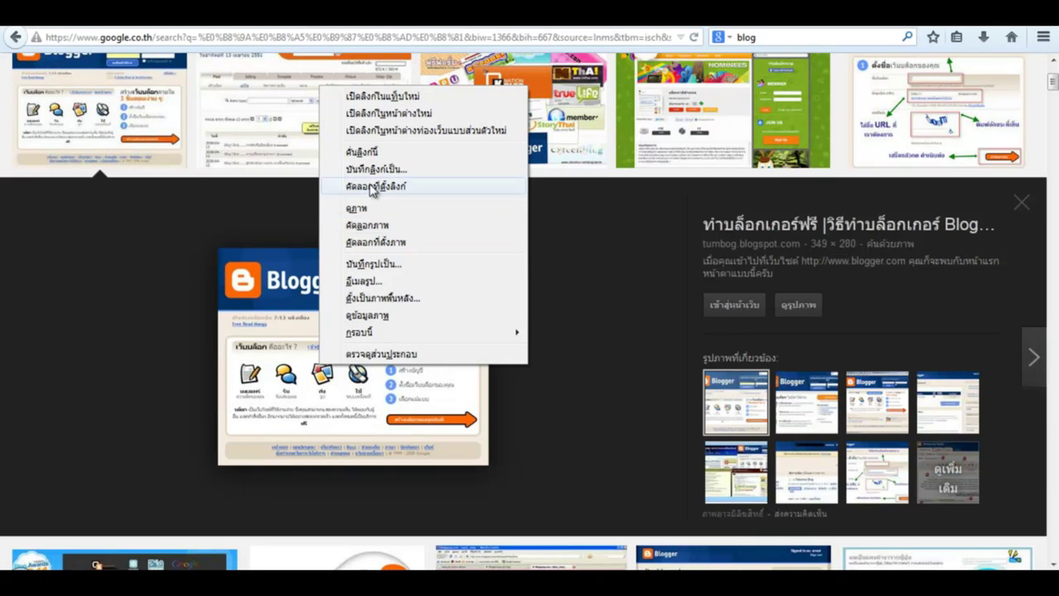
{"action": "left_click", "coordinate": [366, 242]}
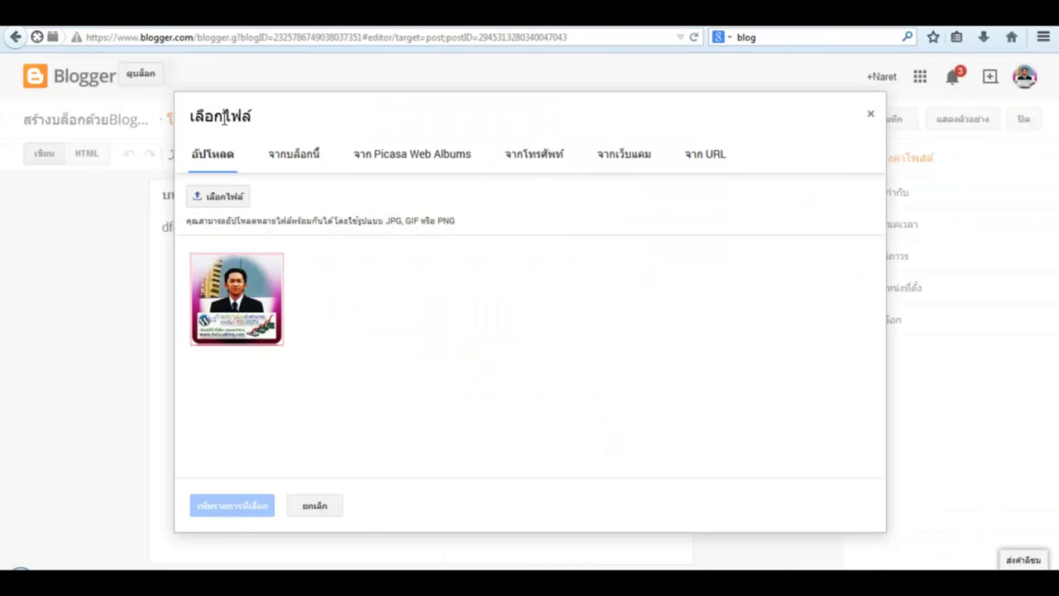
{"action": "left_click", "coordinate": [697, 161]}
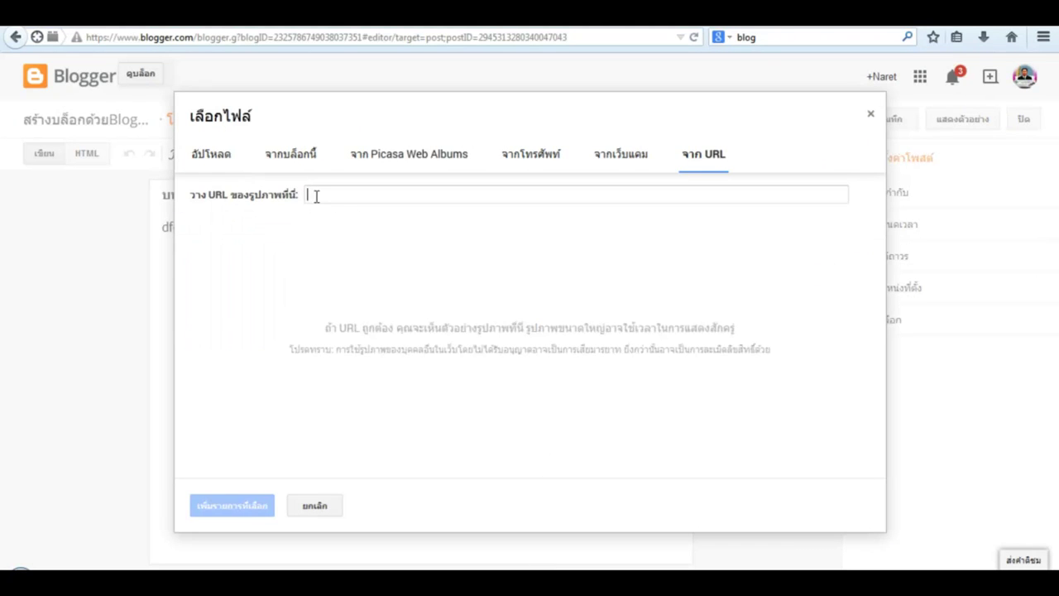
{"action": "key", "text": "ctrl+v"}
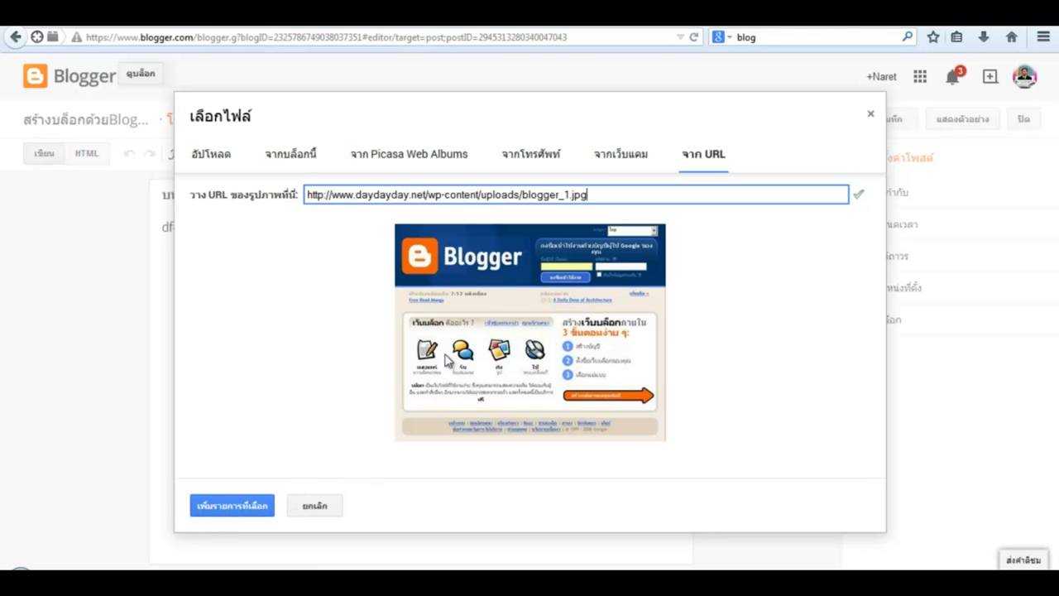
{"action": "left_click", "coordinate": [232, 505]}
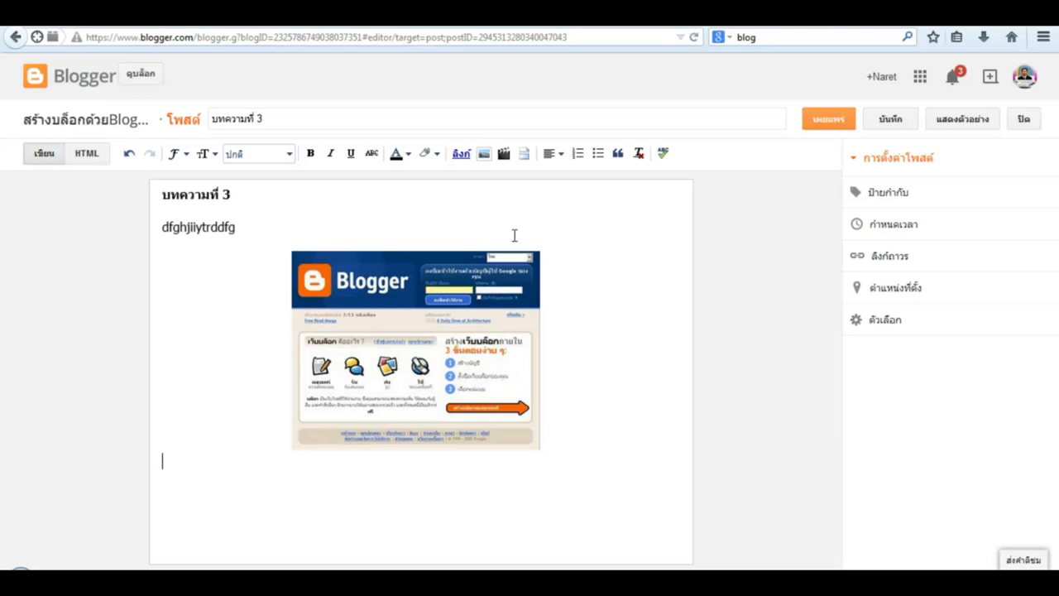
- Add the labels บล็อก and การเขียนบล็อก to the post
{"action": "left_click", "coordinate": [867, 198]}
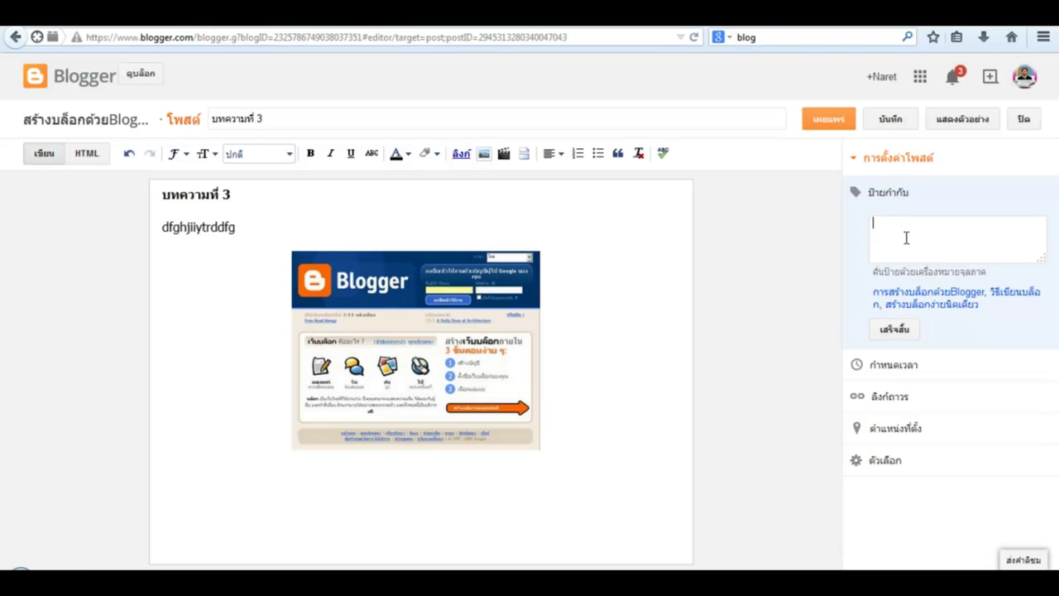
{"action": "type", "text": "บล็อก"}
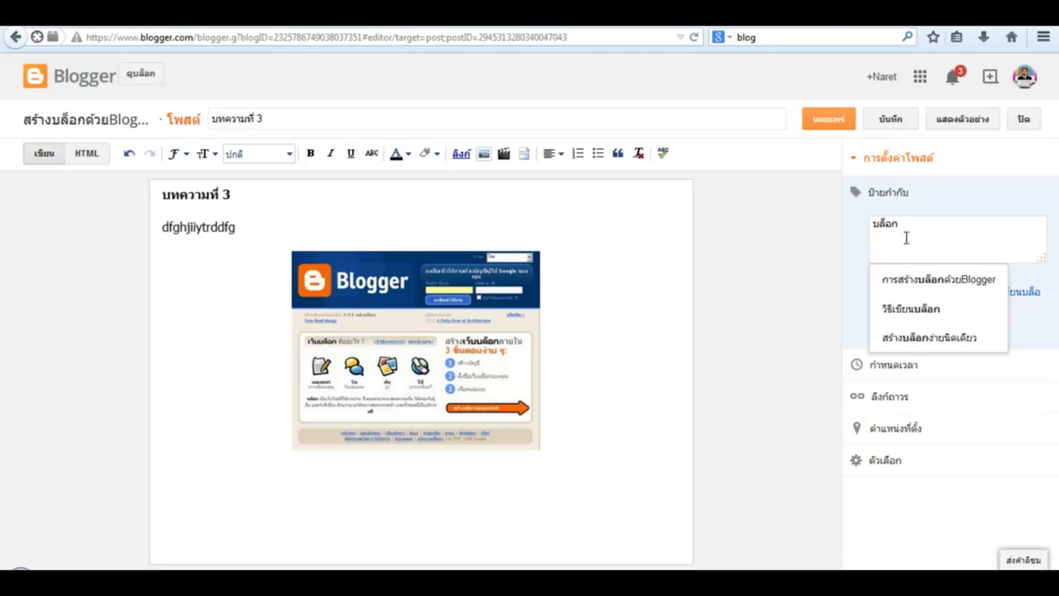
{"action": "type", "text": ",ก"}
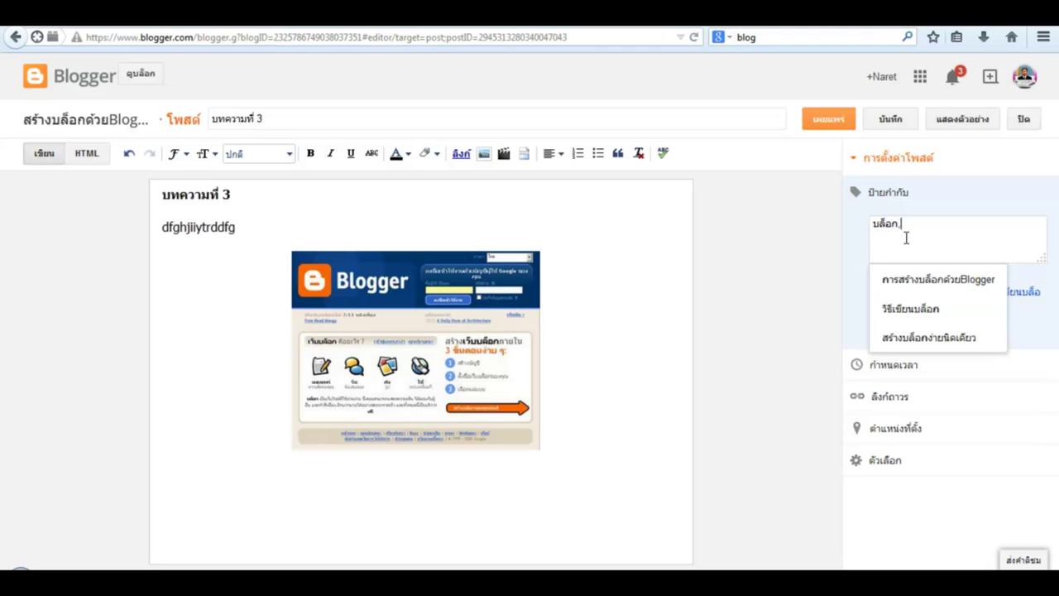
{"action": "type", "text": "การเขียนบล็อก"}
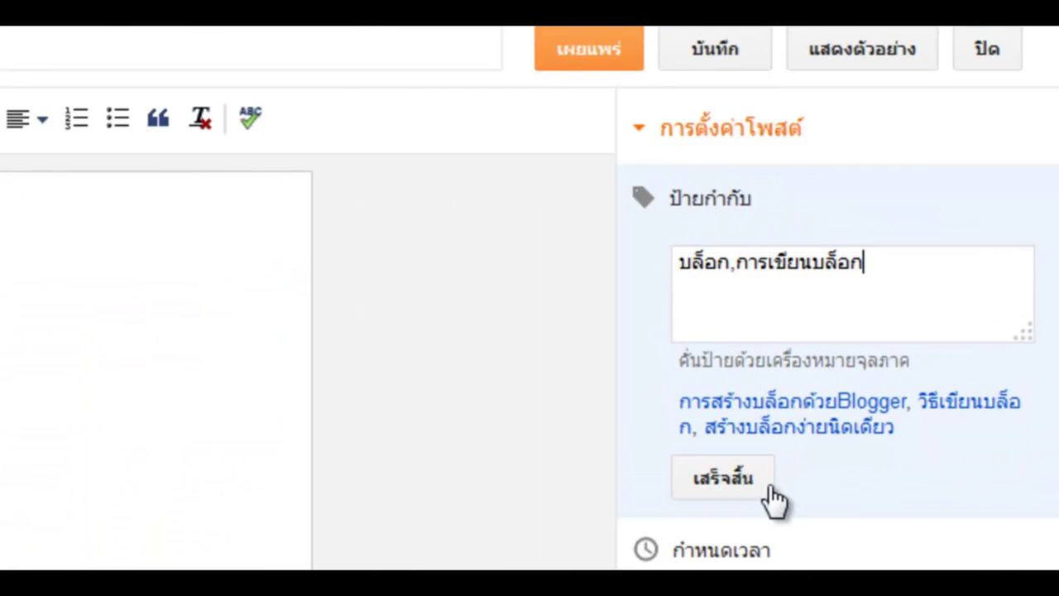
{"action": "left_click", "coordinate": [893, 328]}
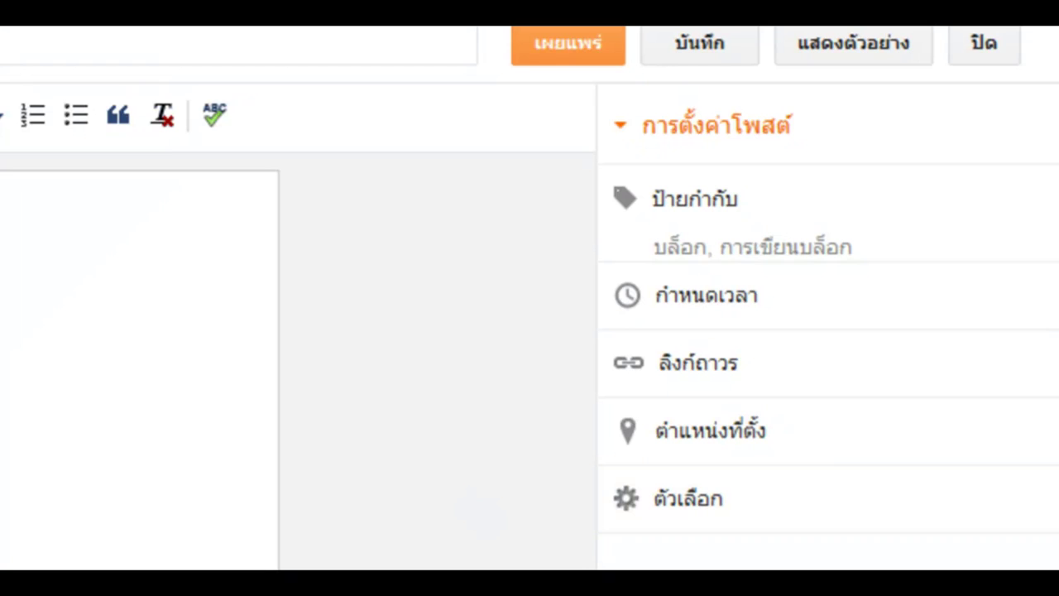
- Publish the บทความที่ 3 post and decline sharing it on Google+
{"action": "left_click", "coordinate": [563, 47]}
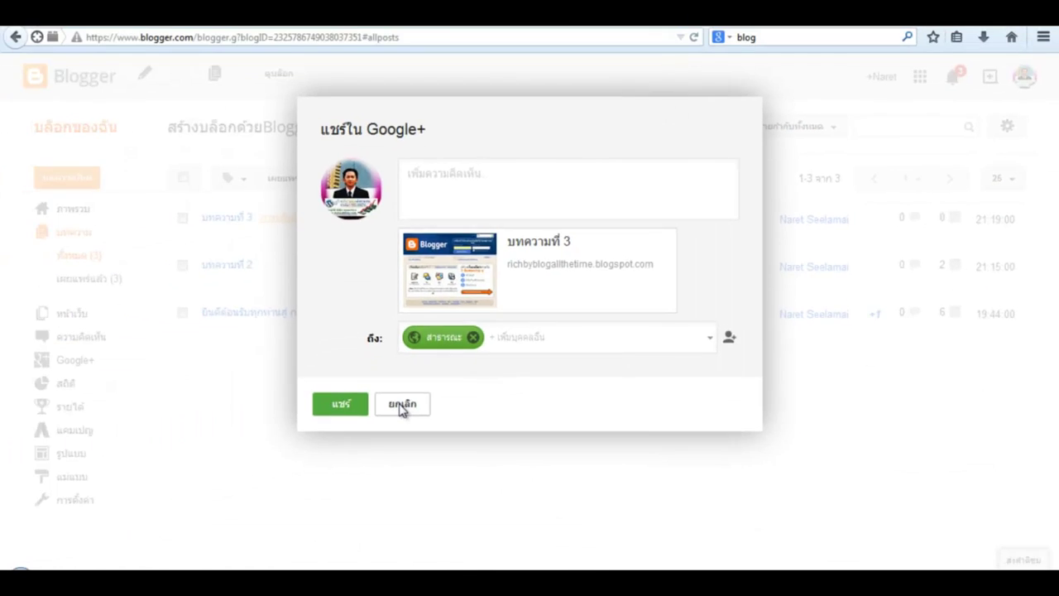
{"action": "left_click", "coordinate": [400, 406]}
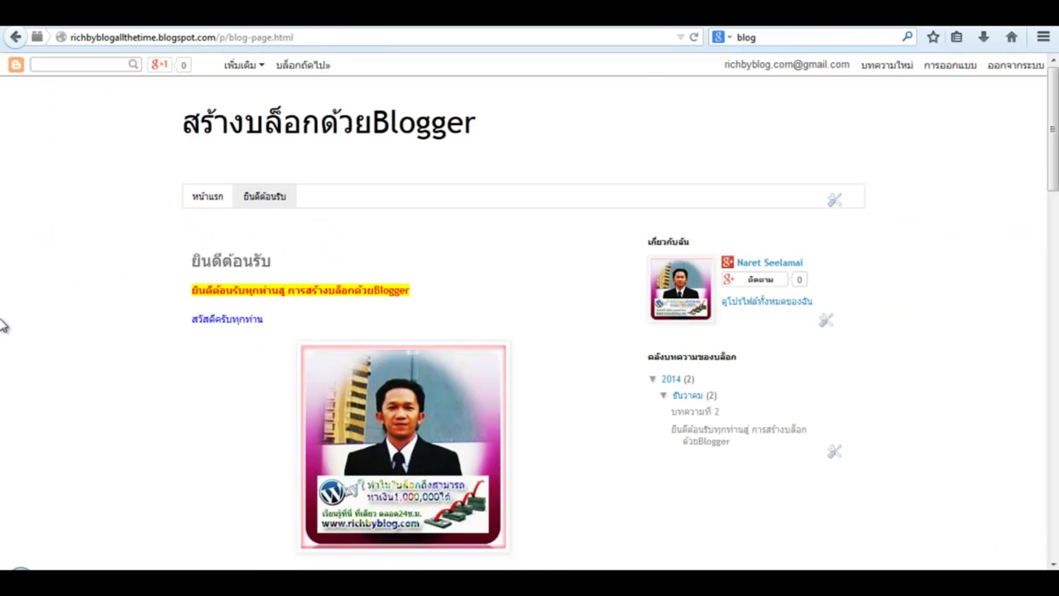
- Reload the published blog, open the บทความที่ 3 post, and review its image, labels and archive entry
{"action": "scroll", "coordinate": [5, 323], "scroll_direction": "down", "scroll_amount": 4}
{"action": "scroll", "coordinate": [5, 323], "scroll_direction": "up", "scroll_amount": 2}
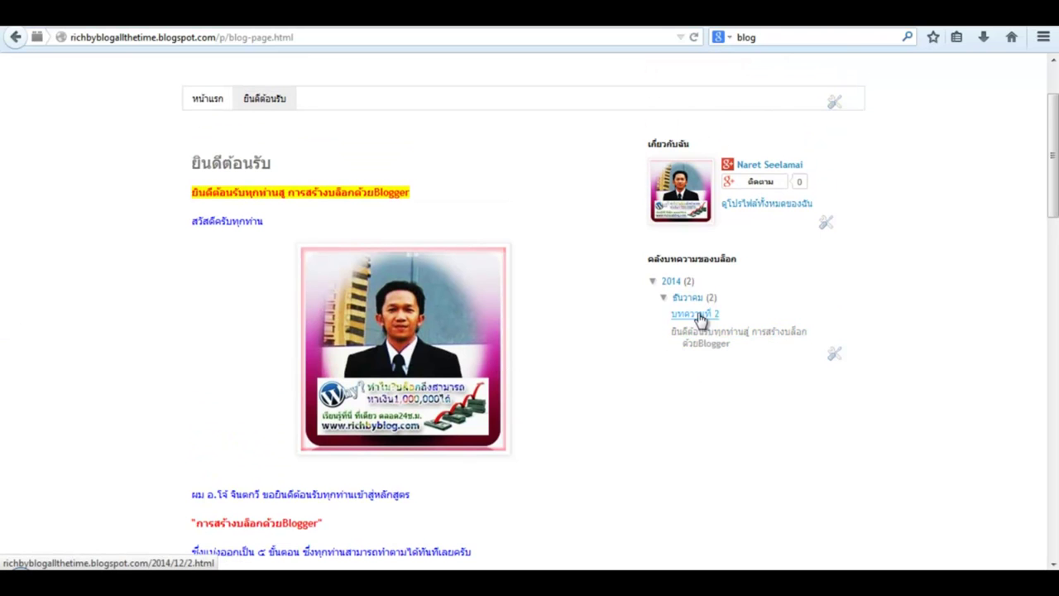
{"action": "left_click", "coordinate": [693, 37]}
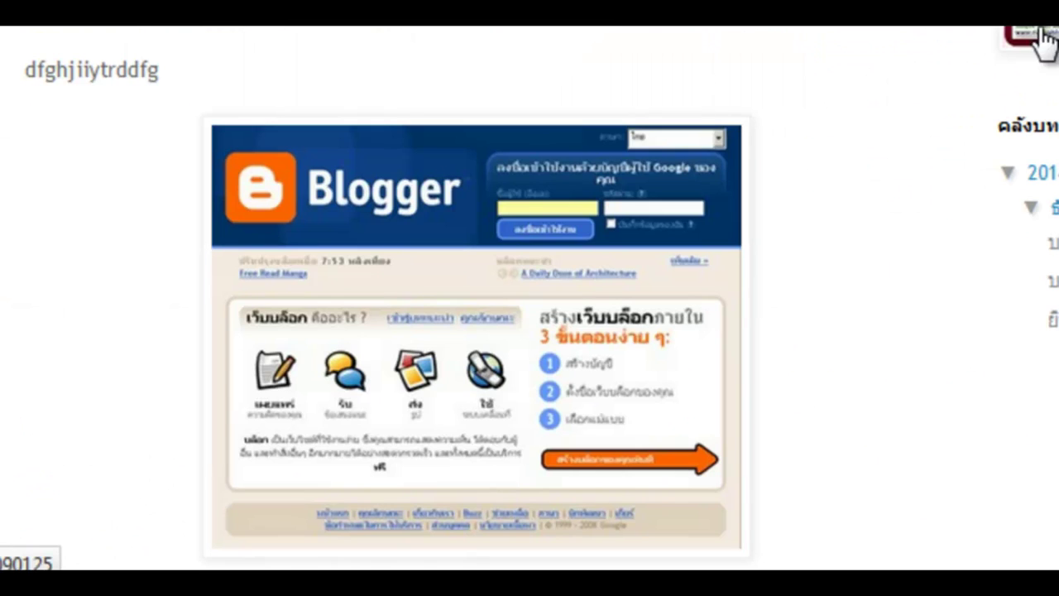
{"action": "scroll", "coordinate": [405, 50], "scroll_direction": "down", "scroll_amount": 5}
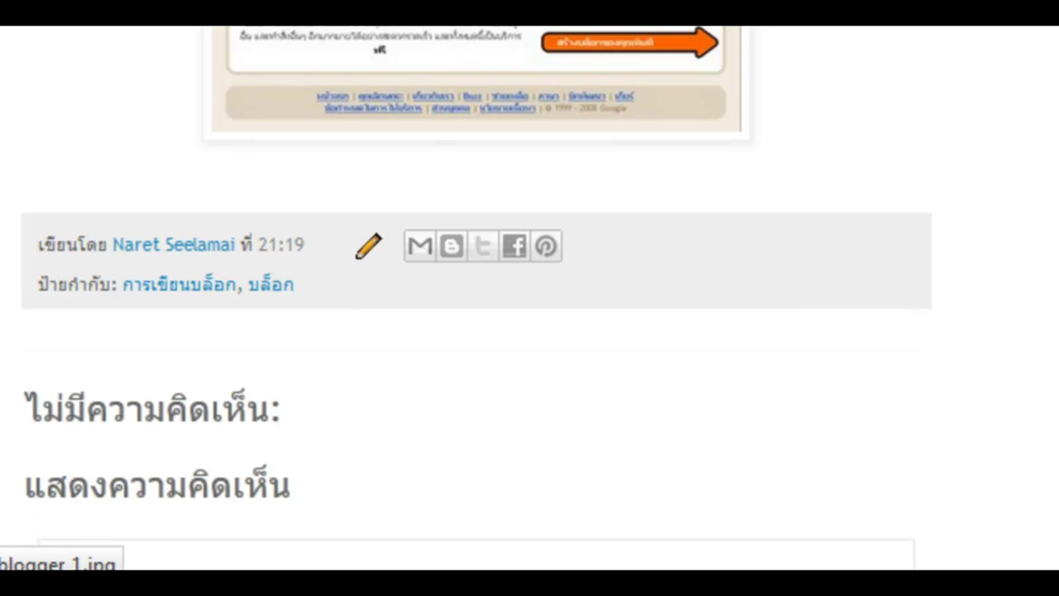
{"action": "scroll", "coordinate": [422, 294], "scroll_direction": "up", "scroll_amount": 2}
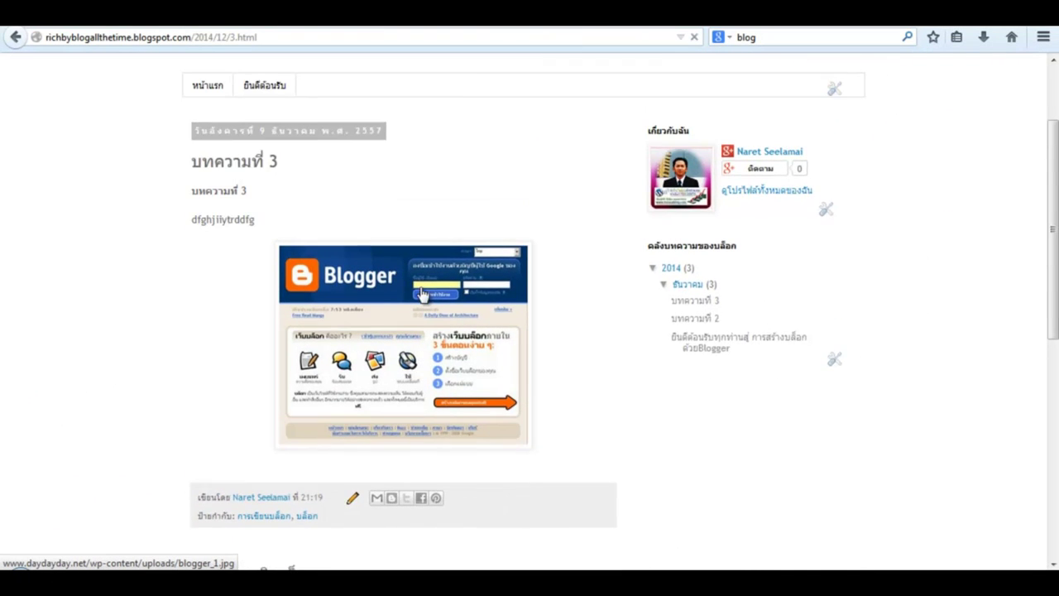
{"action": "scroll", "coordinate": [422, 294], "scroll_direction": "down", "scroll_amount": 3}
{"action": "scroll", "coordinate": [421, 298], "scroll_direction": "up", "scroll_amount": 3}
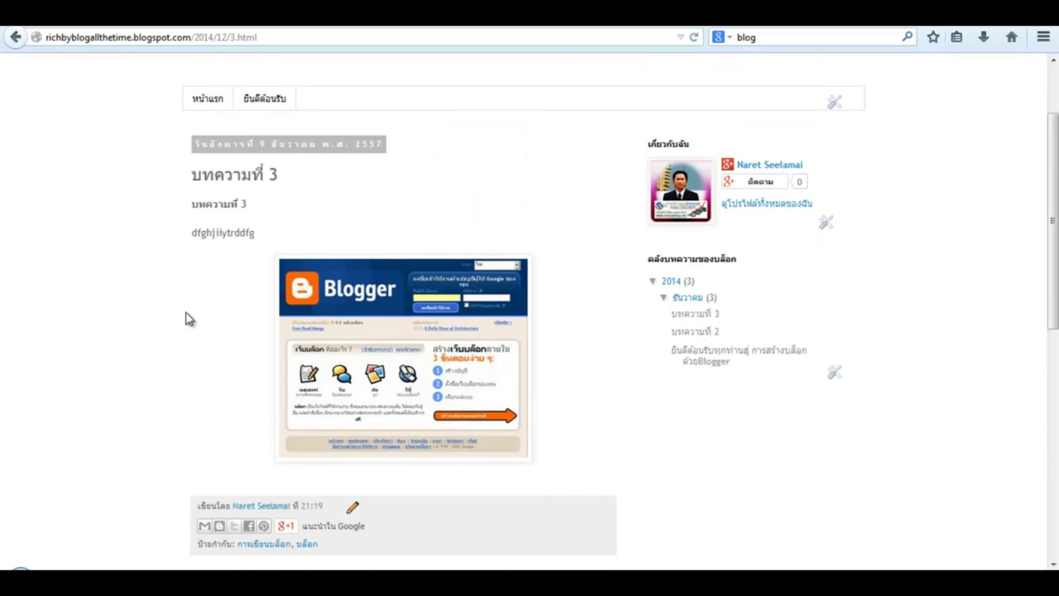
{"action": "scroll", "coordinate": [190, 317], "scroll_direction": "up", "scroll_amount": 3}
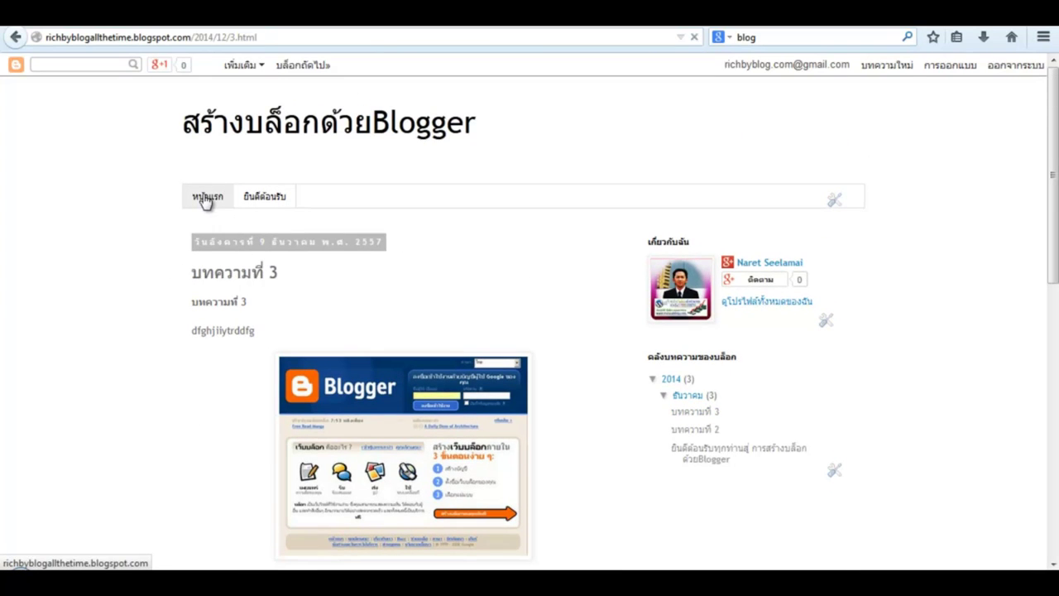
- Open the blog's หน้าแรก page and look through all the published posts
{"action": "left_click", "coordinate": [206, 199]}
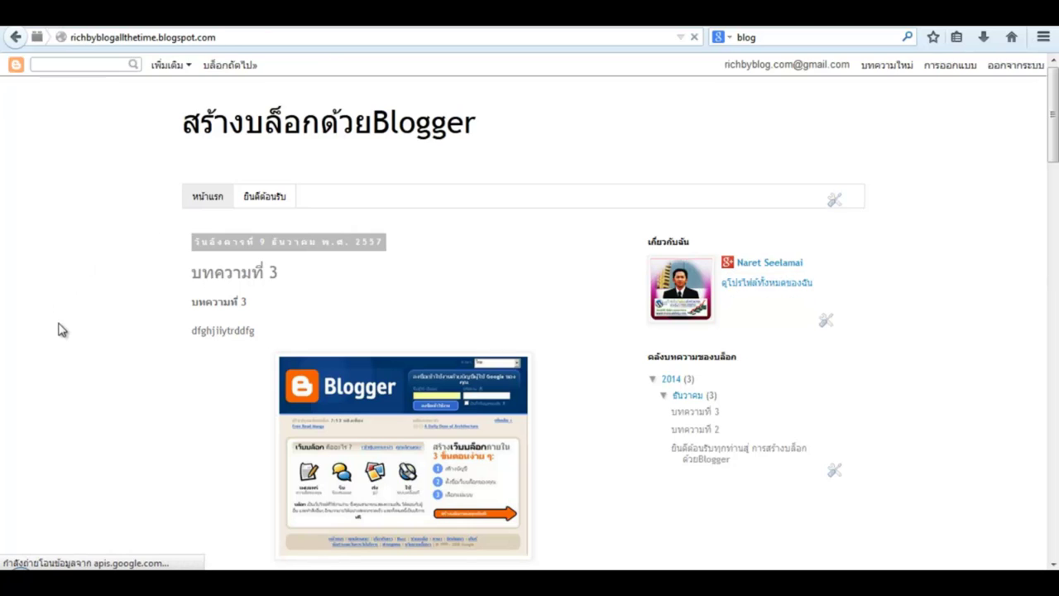
{"action": "scroll", "coordinate": [67, 327], "scroll_direction": "down", "scroll_amount": 4}
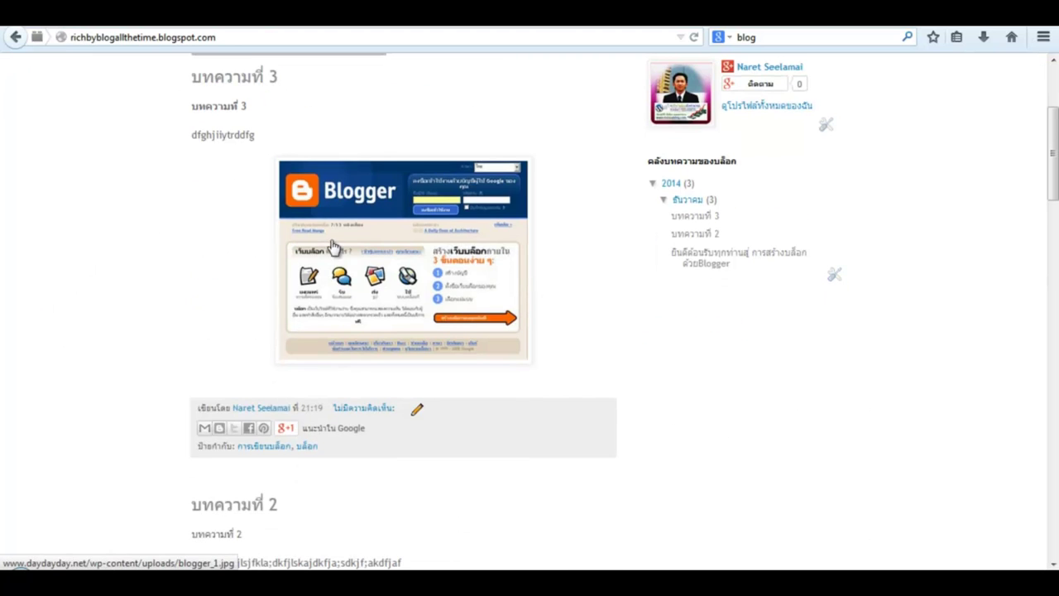
{"action": "scroll", "coordinate": [48, 373], "scroll_direction": "down", "scroll_amount": 6}
{"action": "scroll", "coordinate": [94, 381], "scroll_direction": "down", "scroll_amount": 6}
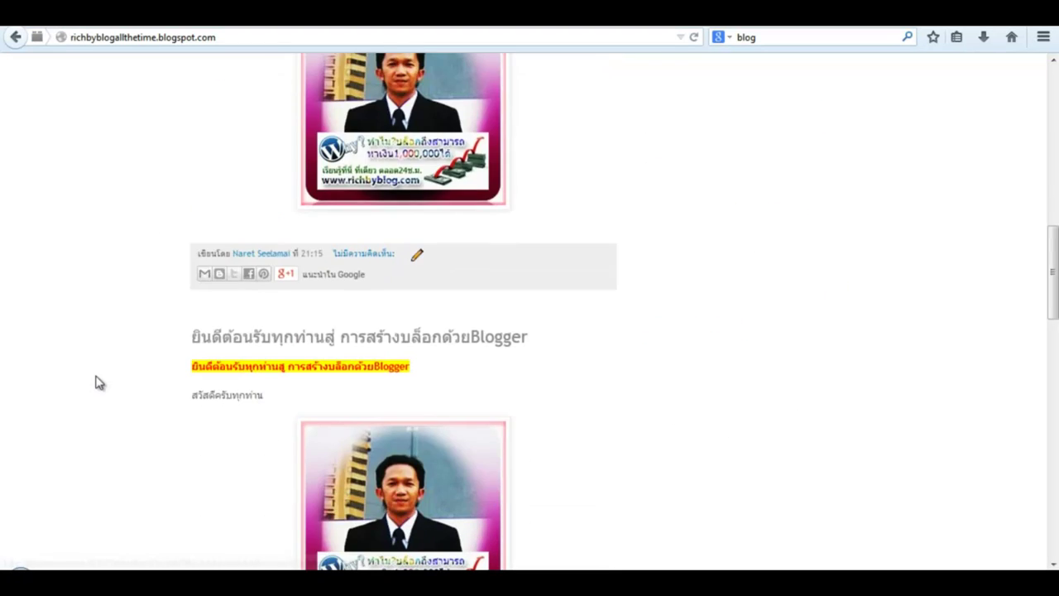
{"action": "scroll", "coordinate": [286, 401], "scroll_direction": "down", "scroll_amount": 4}
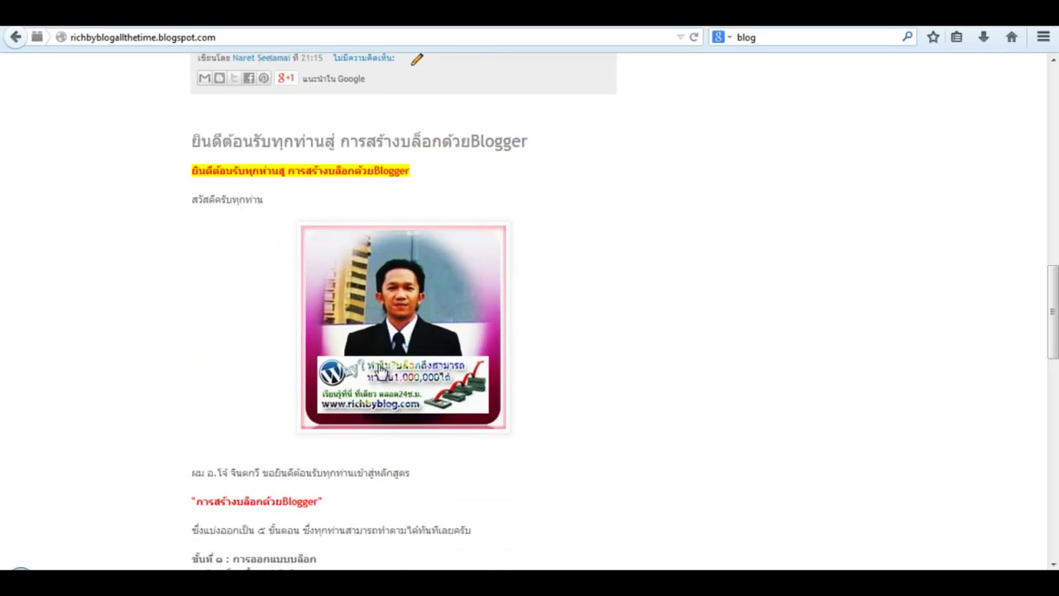
{"action": "scroll", "coordinate": [315, 350], "scroll_direction": "down", "scroll_amount": 10}
{"action": "scroll", "coordinate": [151, 389], "scroll_direction": "up", "scroll_amount": 20}
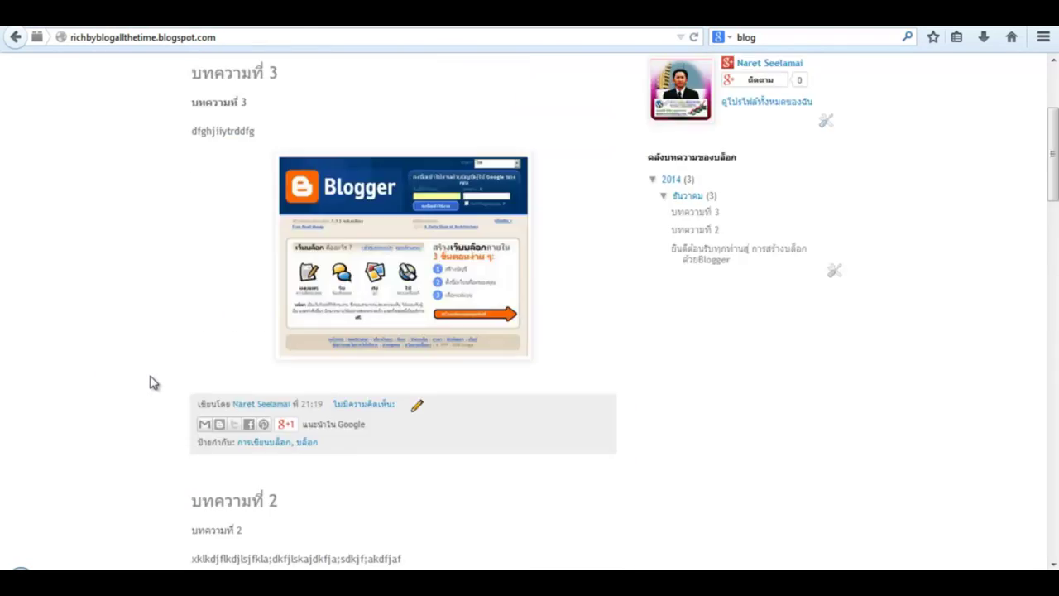
- Open the blog's layout in the Blogger dashboard and move the เกี่ยวกับฉัน gadget below คลังบทความของบล็อก
{"action": "left_click", "coordinate": [950, 64]}
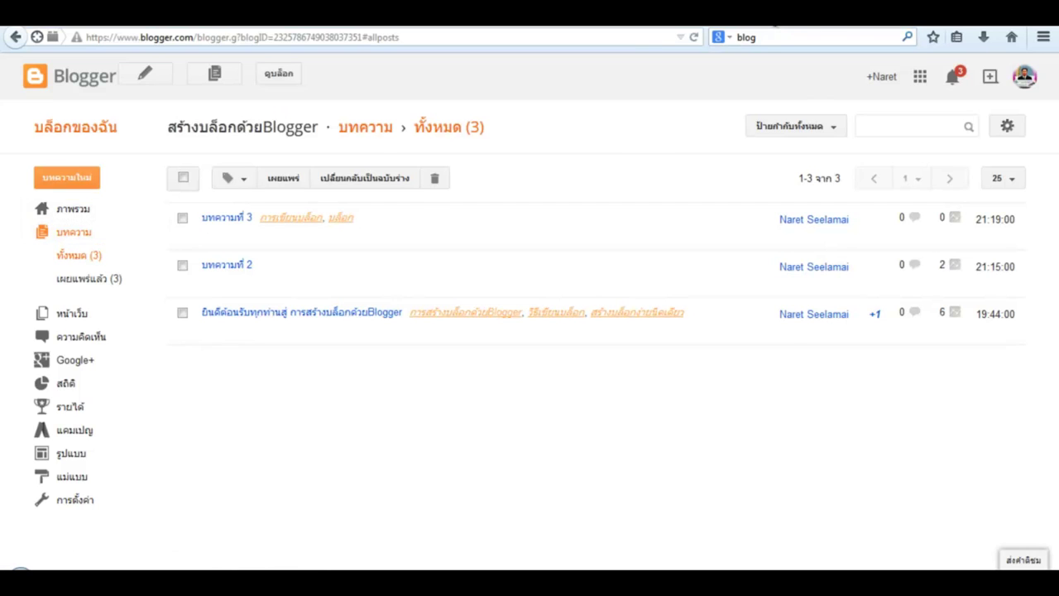
{"action": "key", "text": "alt+Left"}
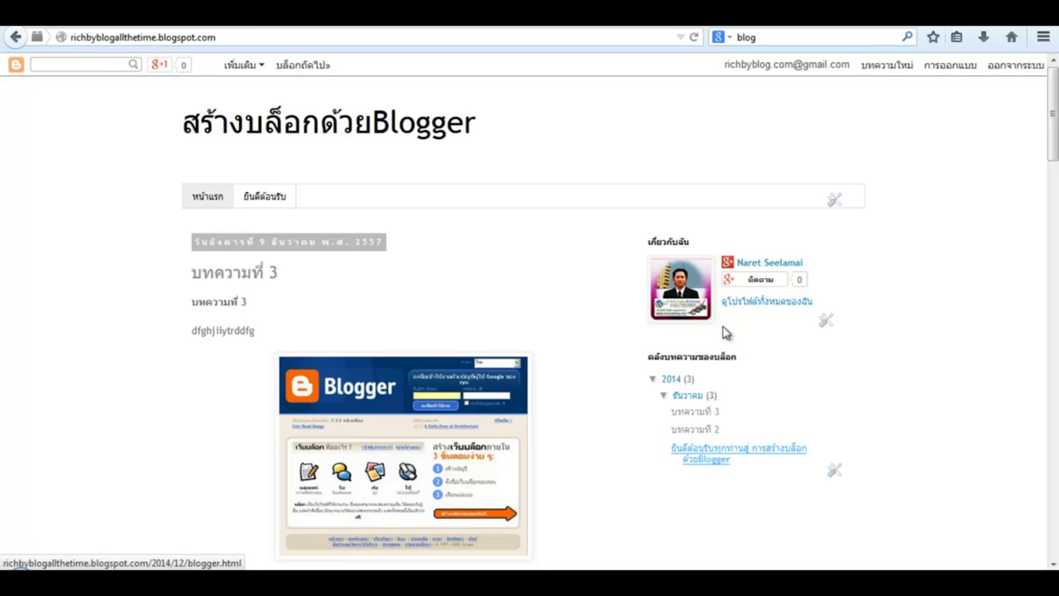
{"action": "key", "text": "alt+Right"}
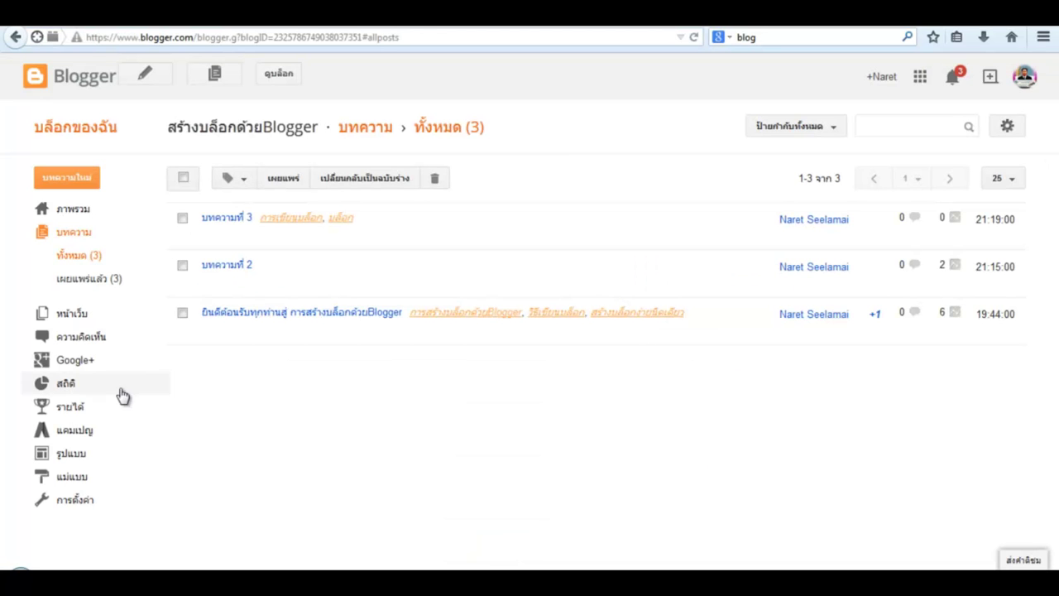
{"action": "left_click", "coordinate": [48, 455]}
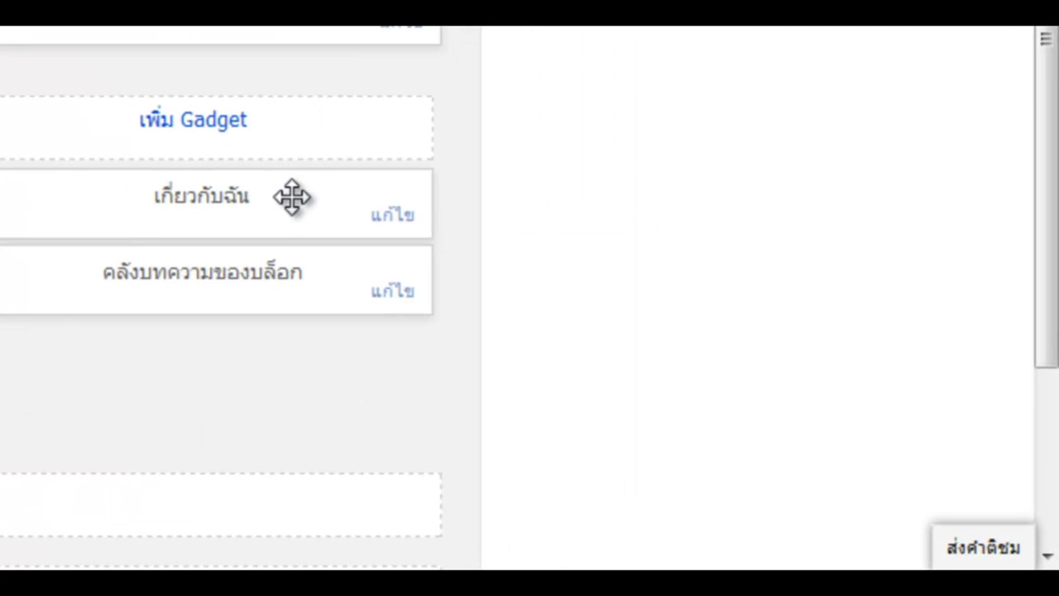
{"action": "left_click_drag", "start_coordinate": [292, 196], "coordinate": [294, 297]}
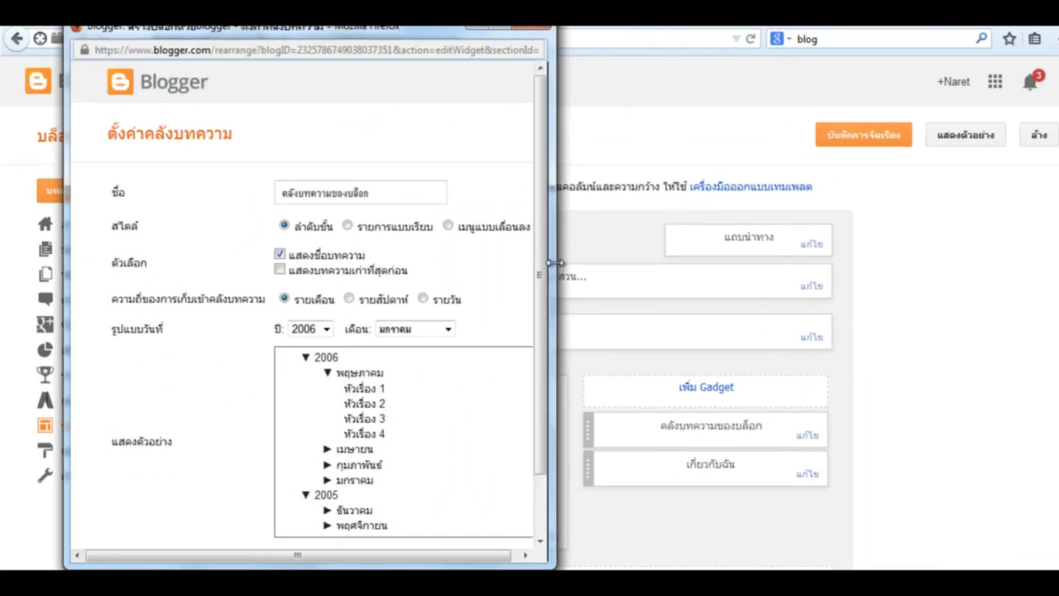
- Set the คลังบทความของบล็อก gadget to list the oldest posts first, then save the gadget and the layout arrangement
{"action": "left_click_drag", "start_coordinate": [548, 262], "coordinate": [674, 290]}
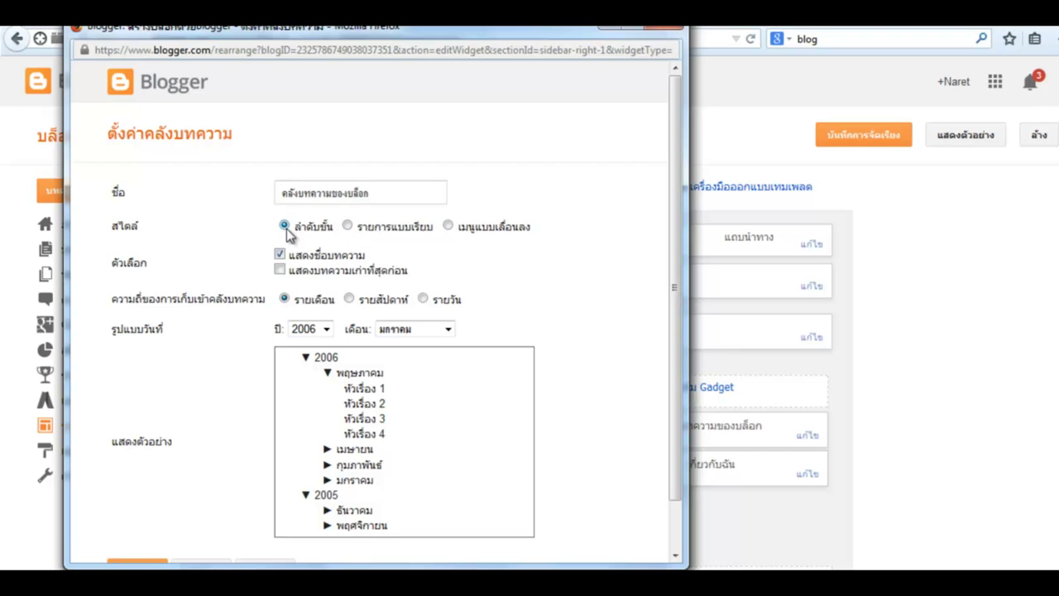
{"action": "left_click", "coordinate": [279, 271]}
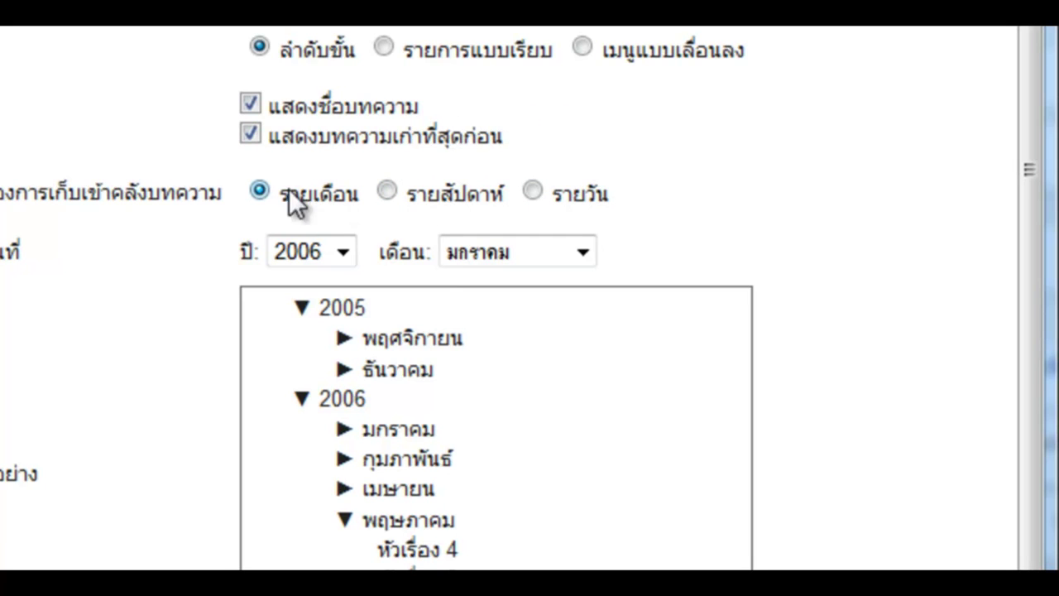
{"action": "left_click", "coordinate": [340, 252]}
{"action": "left_click", "coordinate": [341, 252]}
{"action": "left_click", "coordinate": [581, 253]}
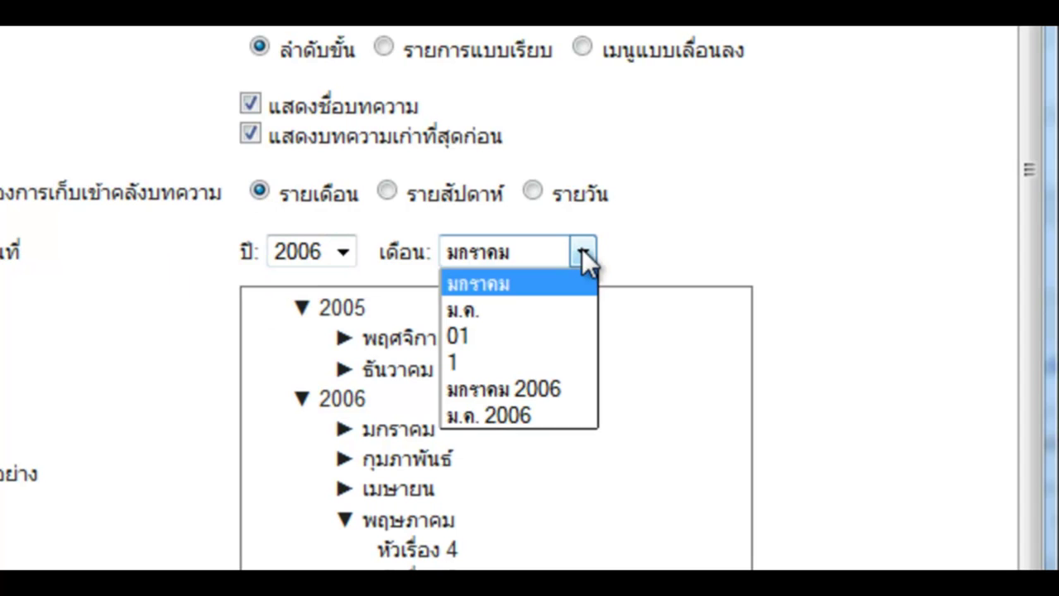
{"action": "left_click", "coordinate": [753, 287]}
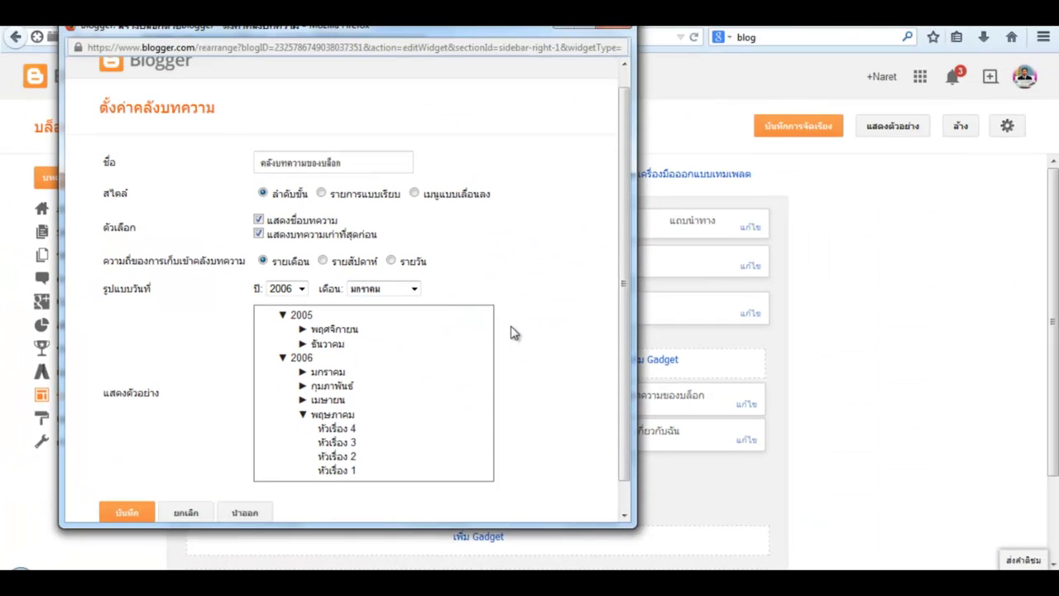
{"action": "scroll", "coordinate": [513, 332], "scroll_direction": "down", "scroll_amount": 1}
{"action": "scroll", "coordinate": [513, 332], "scroll_direction": "up", "scroll_amount": 1}
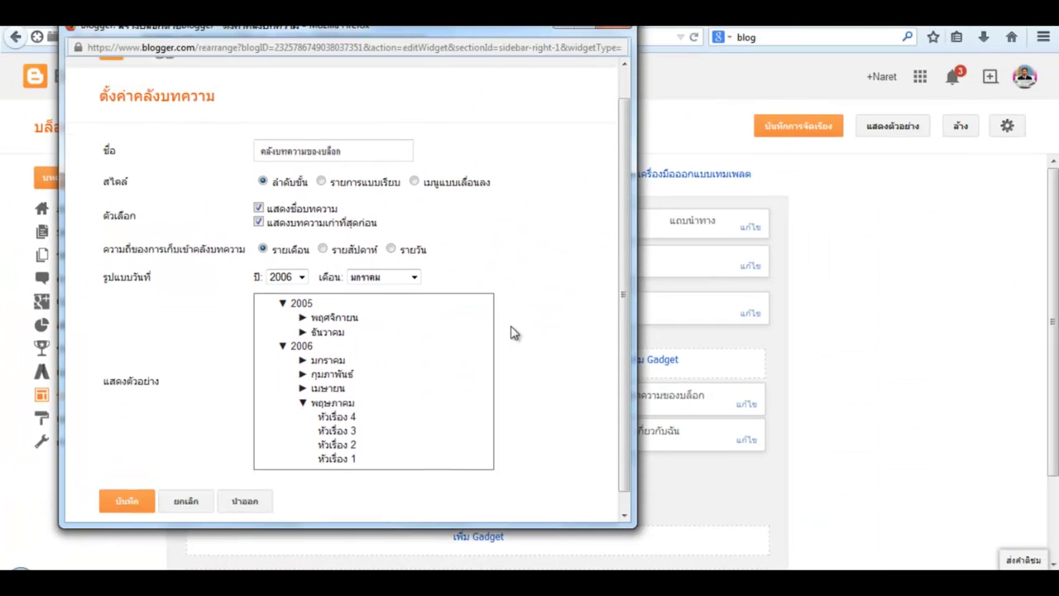
{"action": "scroll", "coordinate": [489, 316], "scroll_direction": "down", "scroll_amount": 1}
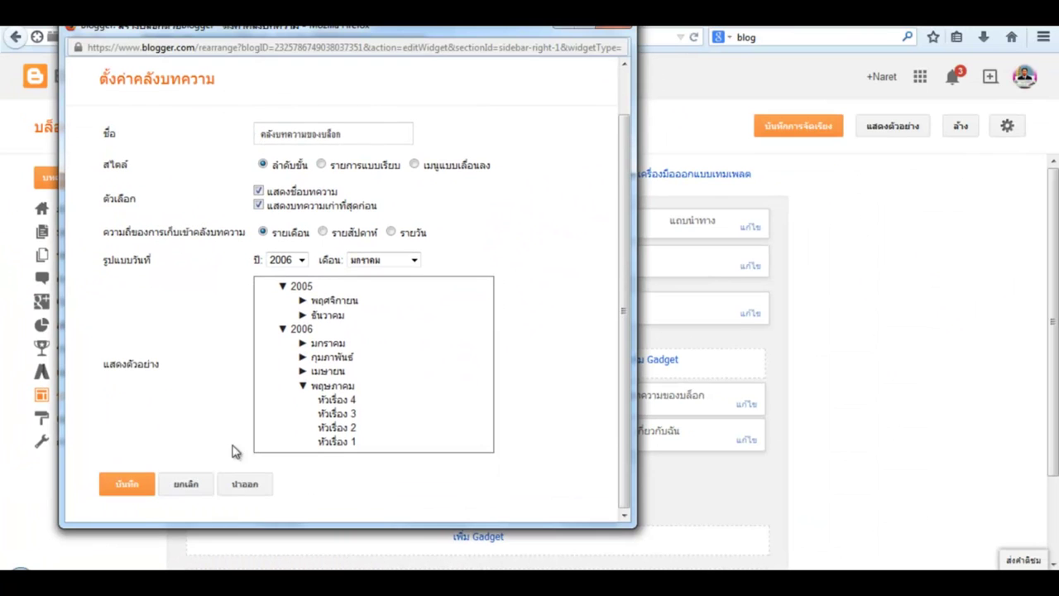
{"action": "left_click", "coordinate": [128, 487]}
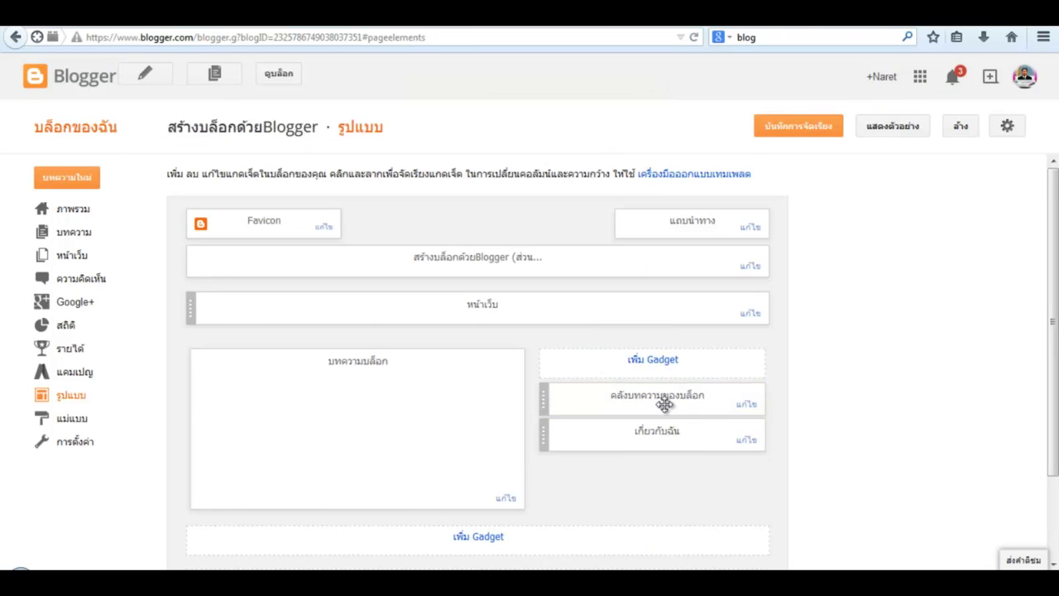
{"action": "left_click", "coordinate": [793, 129]}
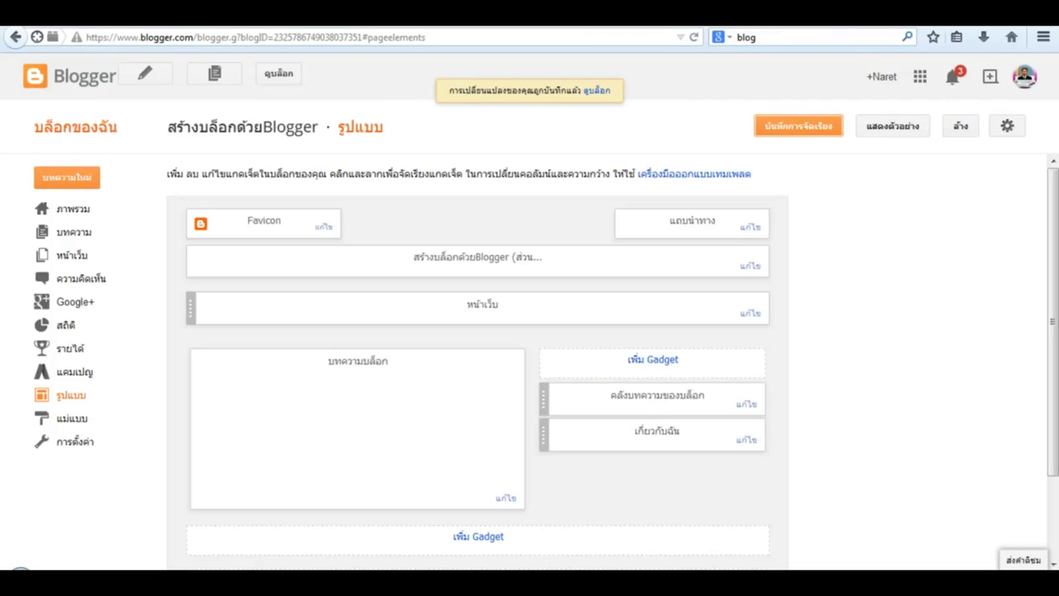
- Switch to the published blog and reload its home page to load the saved layout
{"action": "key", "text": "ctrl+Tab"}
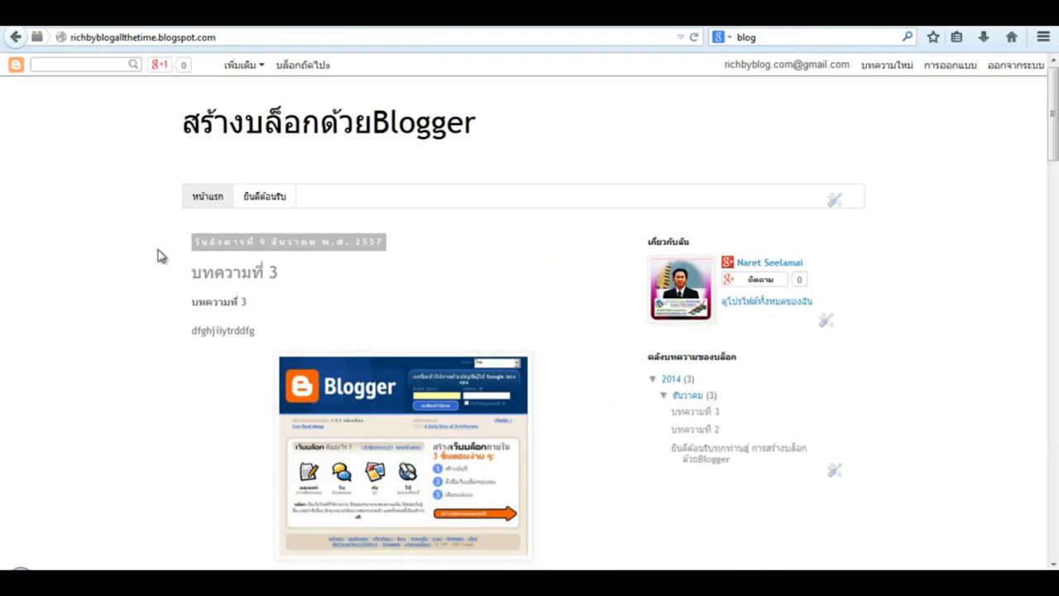
{"action": "scroll", "coordinate": [948, 338], "scroll_direction": "down", "scroll_amount": 3}
{"action": "scroll", "coordinate": [948, 338], "scroll_direction": "up", "scroll_amount": 3}
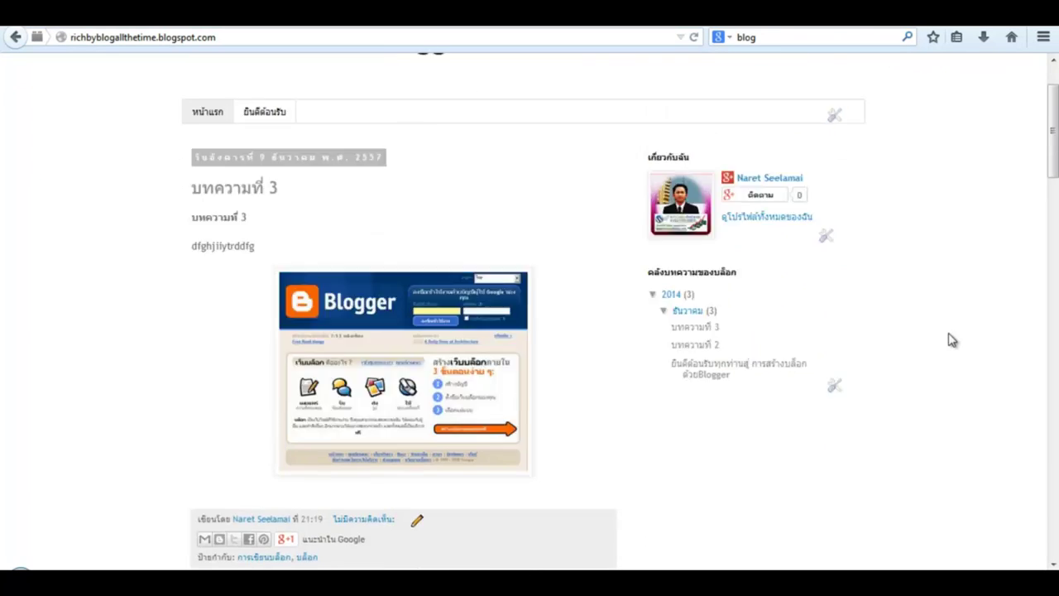
{"action": "scroll", "coordinate": [120, 346], "scroll_direction": "down", "scroll_amount": 10}
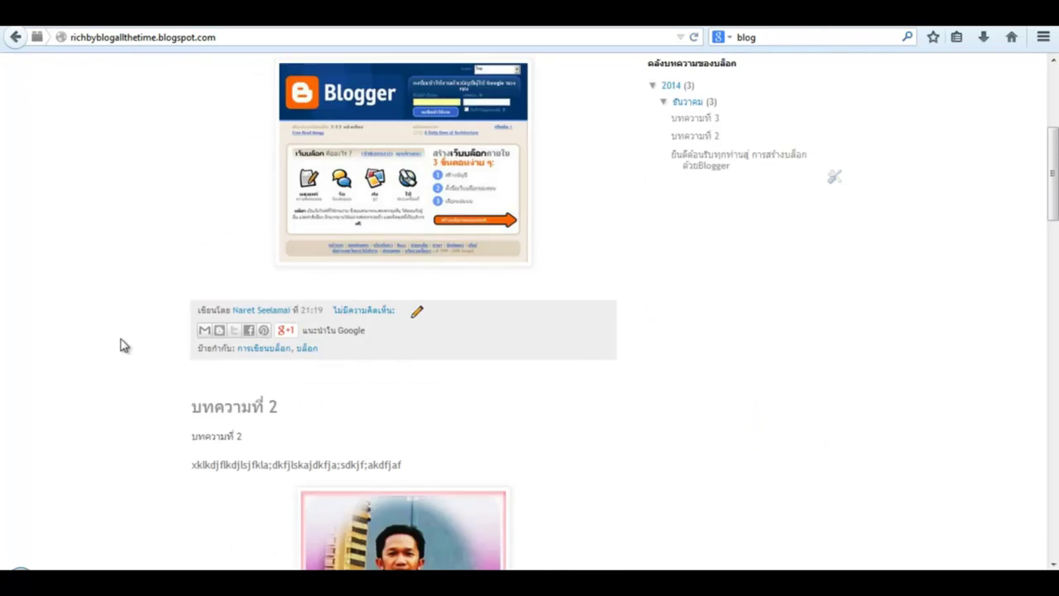
{"action": "scroll", "coordinate": [112, 350], "scroll_direction": "down", "scroll_amount": 2}
{"action": "scroll", "coordinate": [108, 350], "scroll_direction": "up", "scroll_amount": 12}
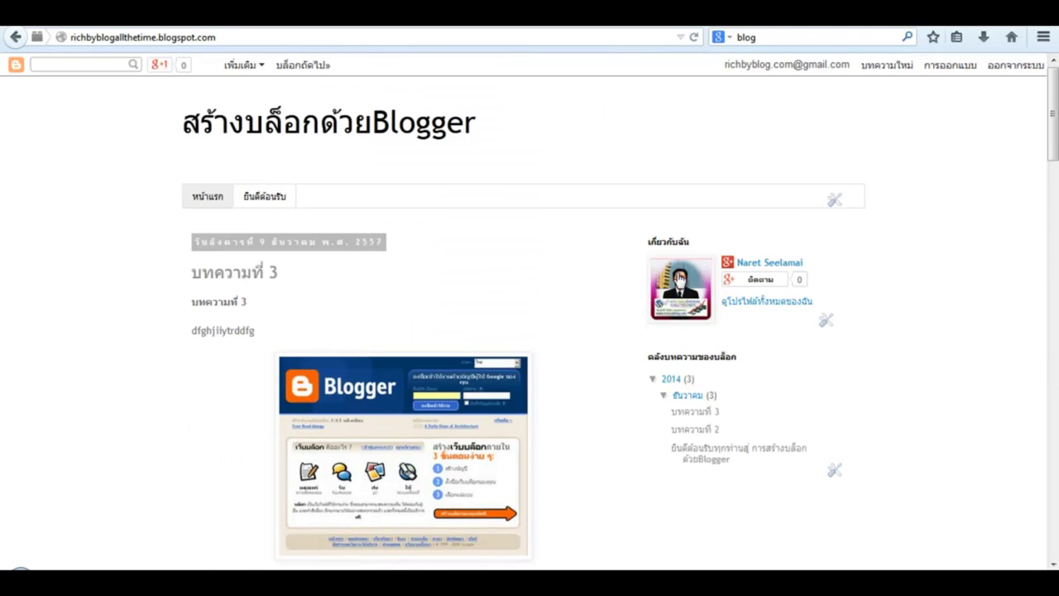
{"action": "left_click", "coordinate": [693, 38]}
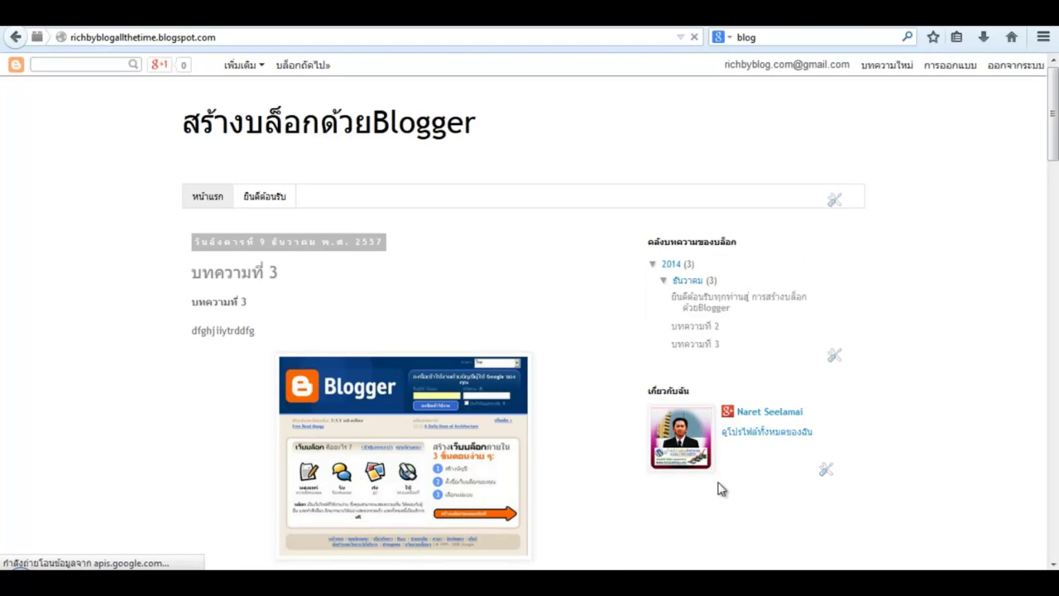
- Compare the order of posts on the home page with the sidebar's archive list and gadget order
{"action": "scroll", "coordinate": [135, 436], "scroll_direction": "down", "scroll_amount": 10}
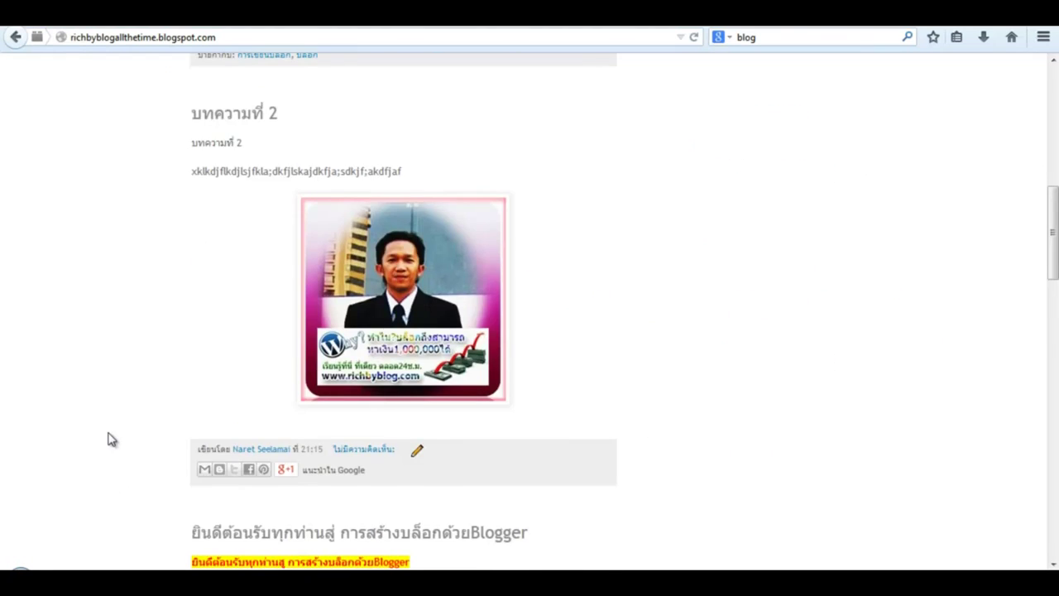
{"action": "scroll", "coordinate": [112, 438], "scroll_direction": "down", "scroll_amount": 3}
{"action": "scroll", "coordinate": [107, 437], "scroll_direction": "down", "scroll_amount": 4}
{"action": "scroll", "coordinate": [107, 437], "scroll_direction": "up", "scroll_amount": 17}
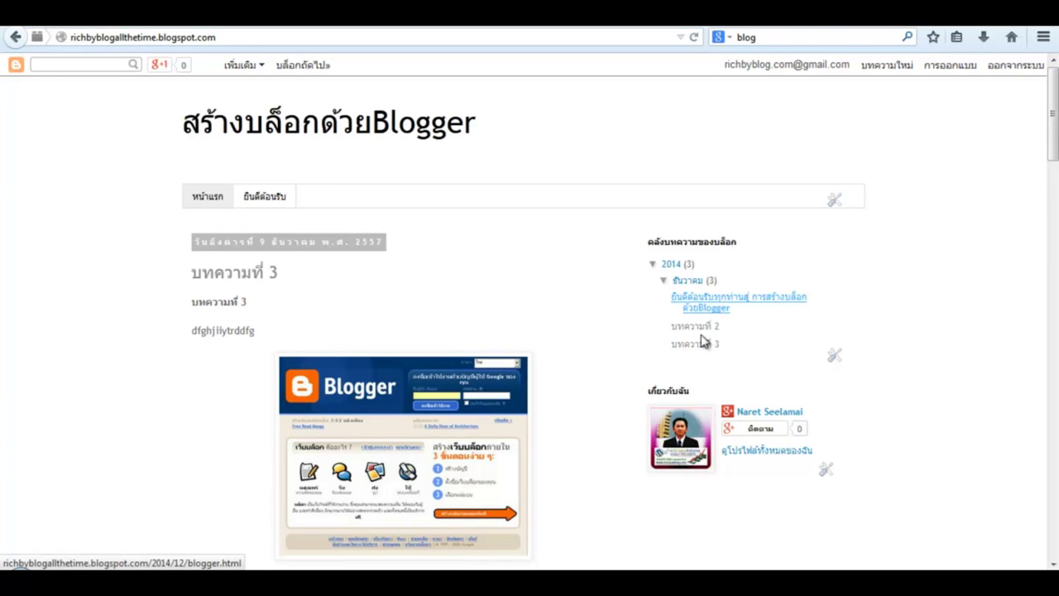
{"action": "scroll", "coordinate": [209, 352], "scroll_direction": "down", "scroll_amount": 2}
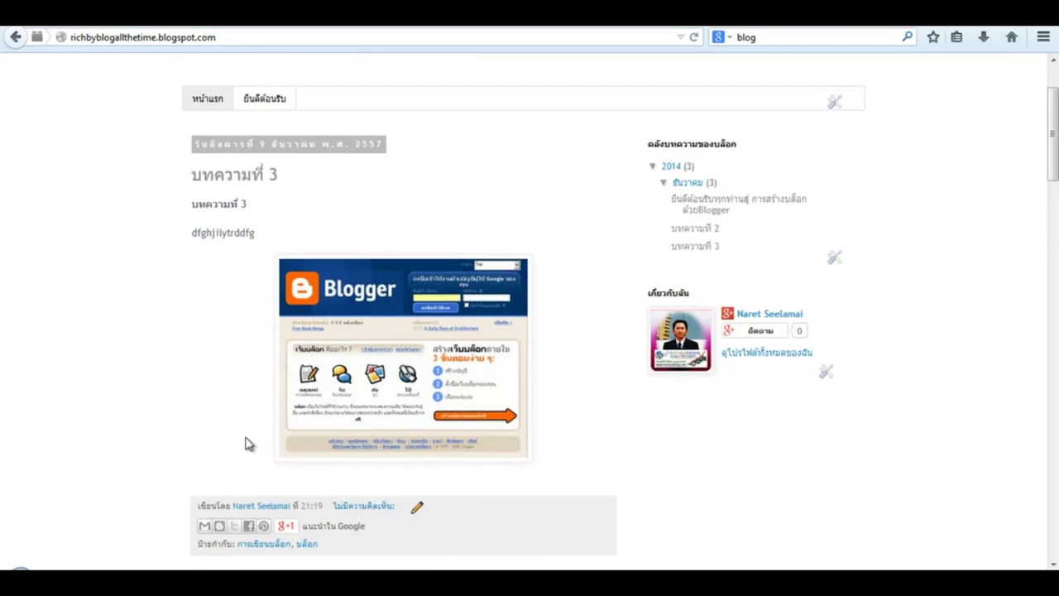
{"action": "scroll", "coordinate": [132, 439], "scroll_direction": "down", "scroll_amount": 5}
{"action": "scroll", "coordinate": [137, 379], "scroll_direction": "down", "scroll_amount": 9}
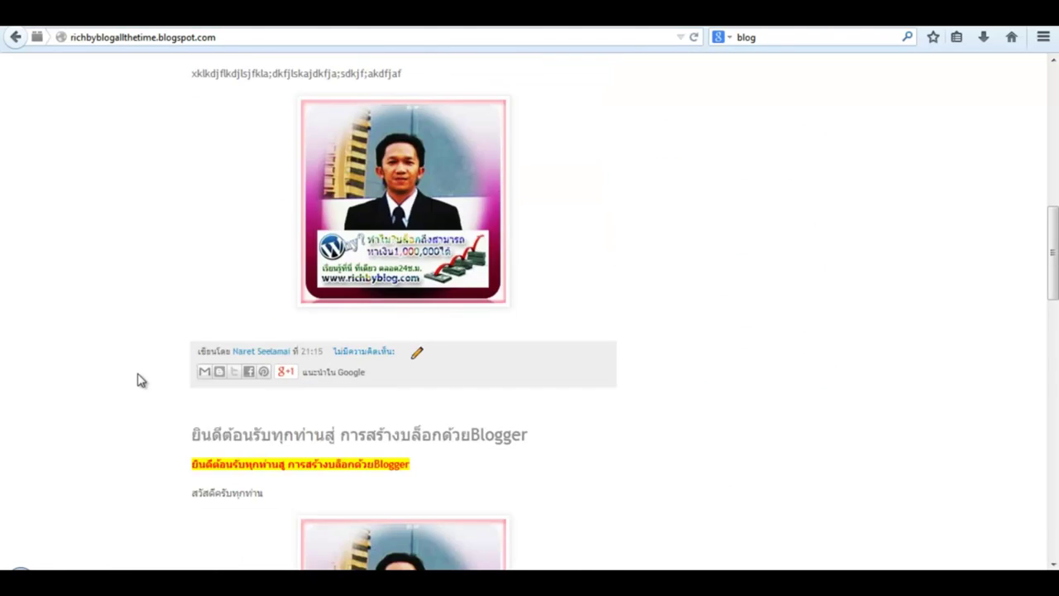
{"action": "scroll", "coordinate": [137, 381], "scroll_direction": "up", "scroll_amount": 10}
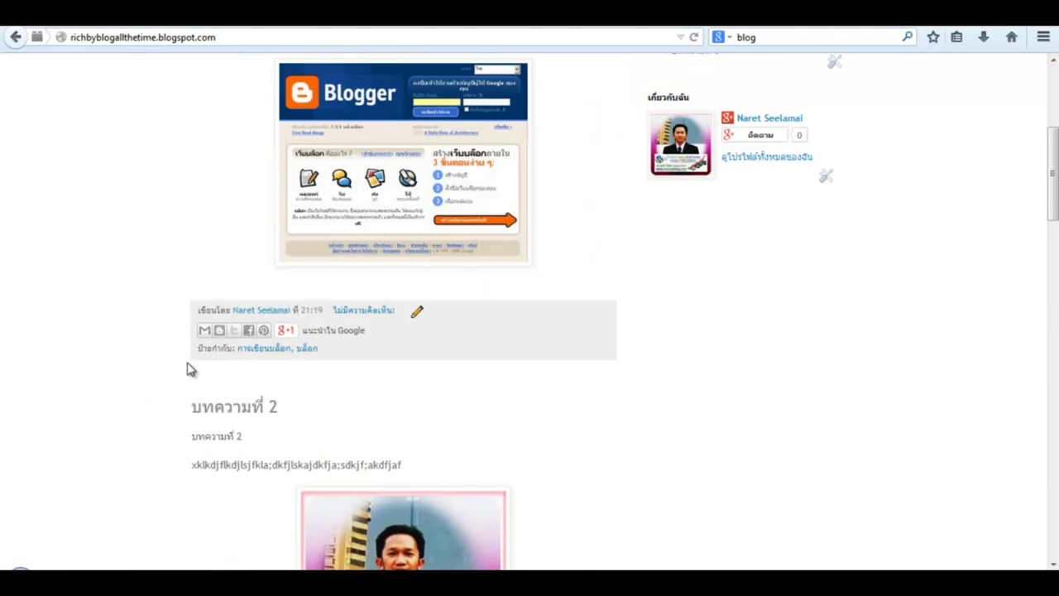
{"action": "scroll", "coordinate": [186, 369], "scroll_direction": "up", "scroll_amount": 4}
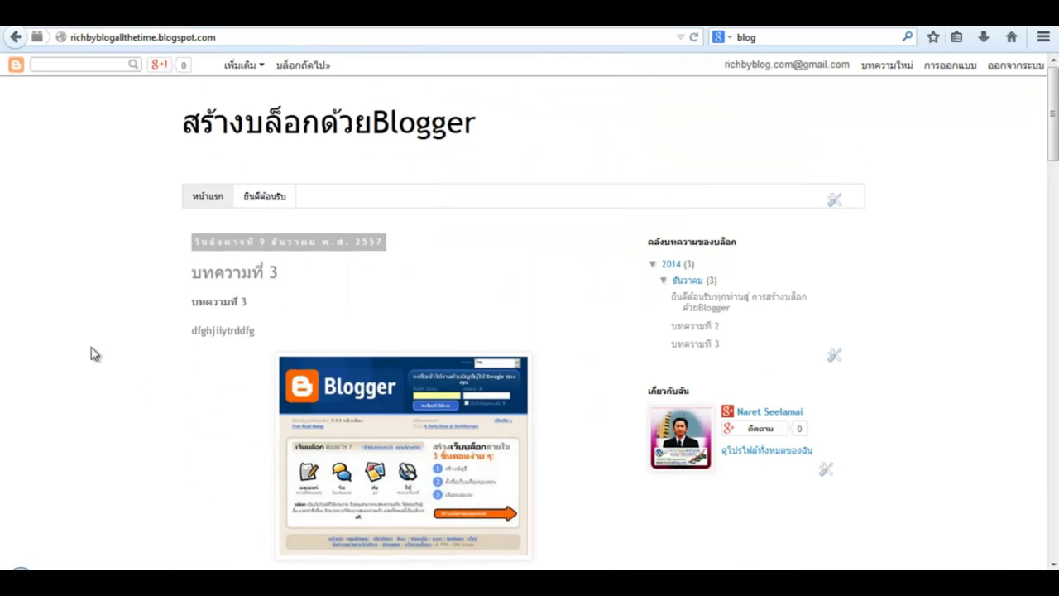
- Review all the posts on the blog's home page, from บทความที่ 3 down to the embedded YouTube video in the welcome post
{"action": "scroll", "coordinate": [94, 355], "scroll_direction": "down", "scroll_amount": 4}
{"action": "scroll", "coordinate": [306, 372], "scroll_direction": "down", "scroll_amount": 14}
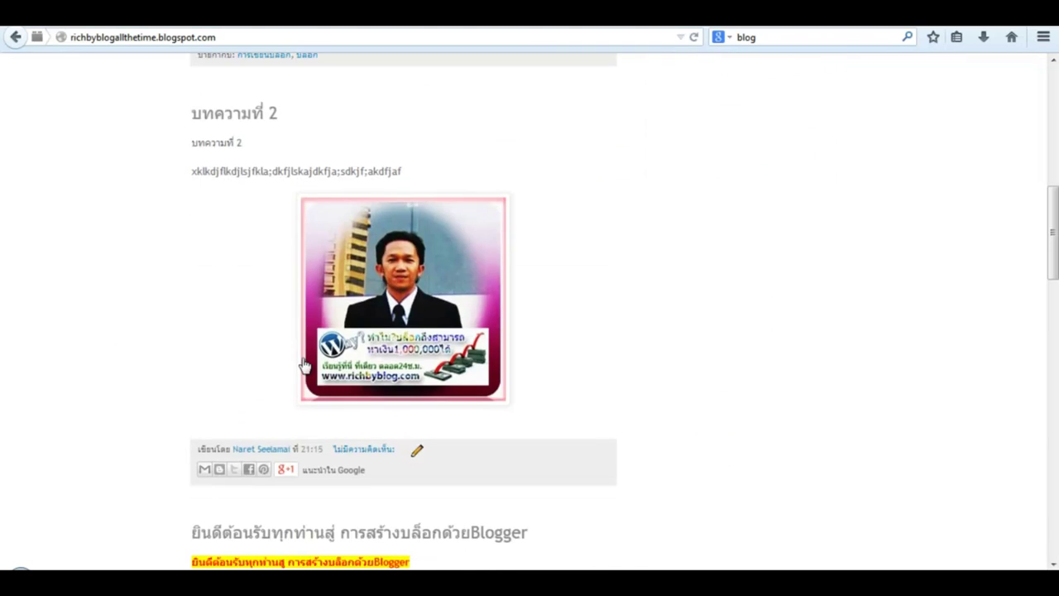
{"action": "scroll", "coordinate": [385, 422], "scroll_direction": "down", "scroll_amount": 8}
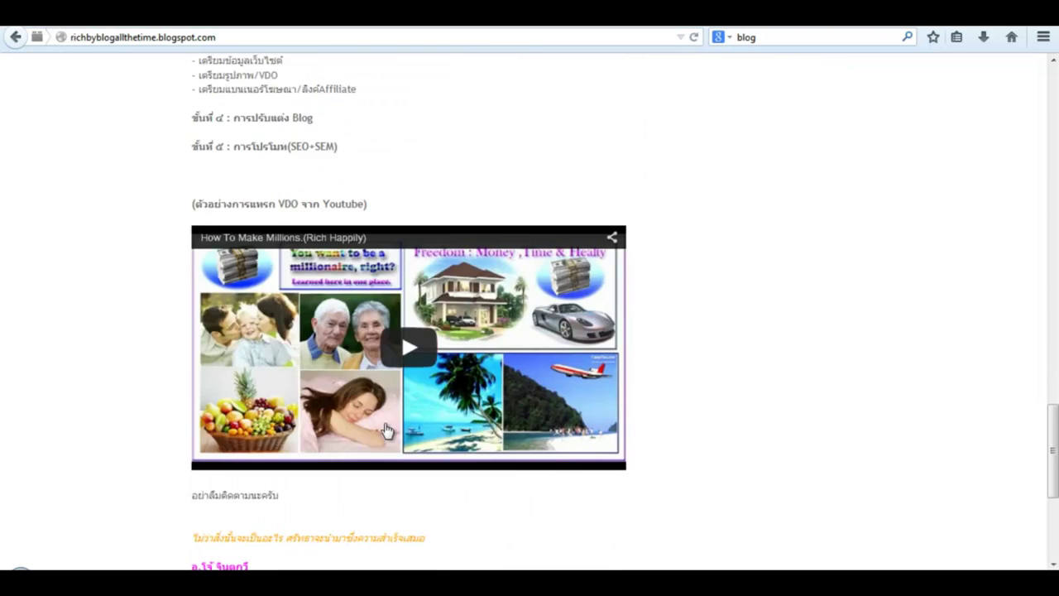
{"action": "scroll", "coordinate": [359, 446], "scroll_direction": "up", "scroll_amount": 11}
{"action": "scroll", "coordinate": [359, 451], "scroll_direction": "up", "scroll_amount": 20}
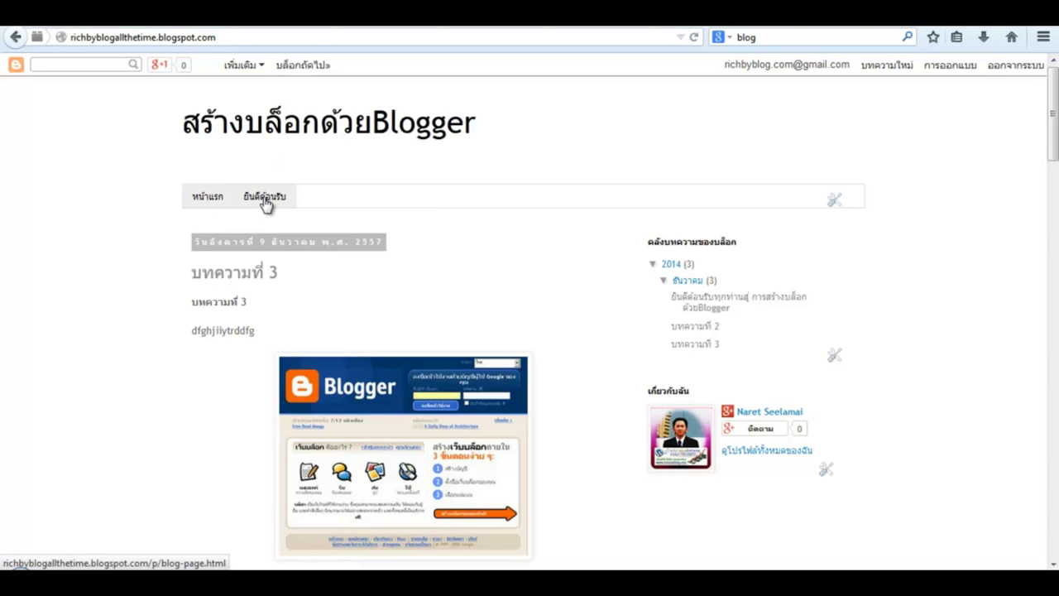
{"action": "scroll", "coordinate": [509, 306], "scroll_direction": "down", "scroll_amount": 15}
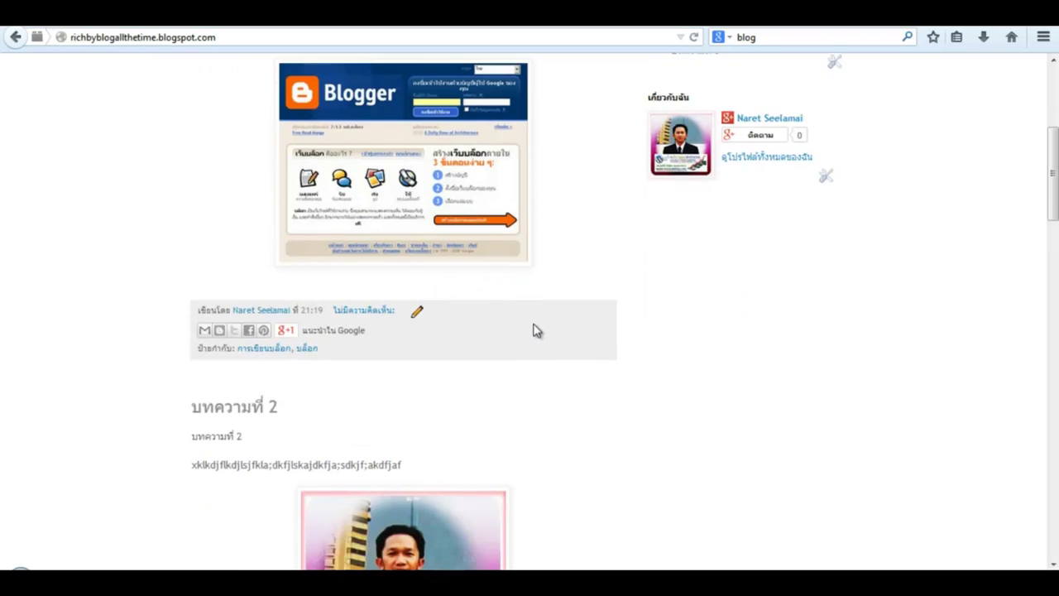
{"action": "scroll", "coordinate": [636, 376], "scroll_direction": "up", "scroll_amount": 5}
{"action": "scroll", "coordinate": [636, 377], "scroll_direction": "up", "scroll_amount": 10}
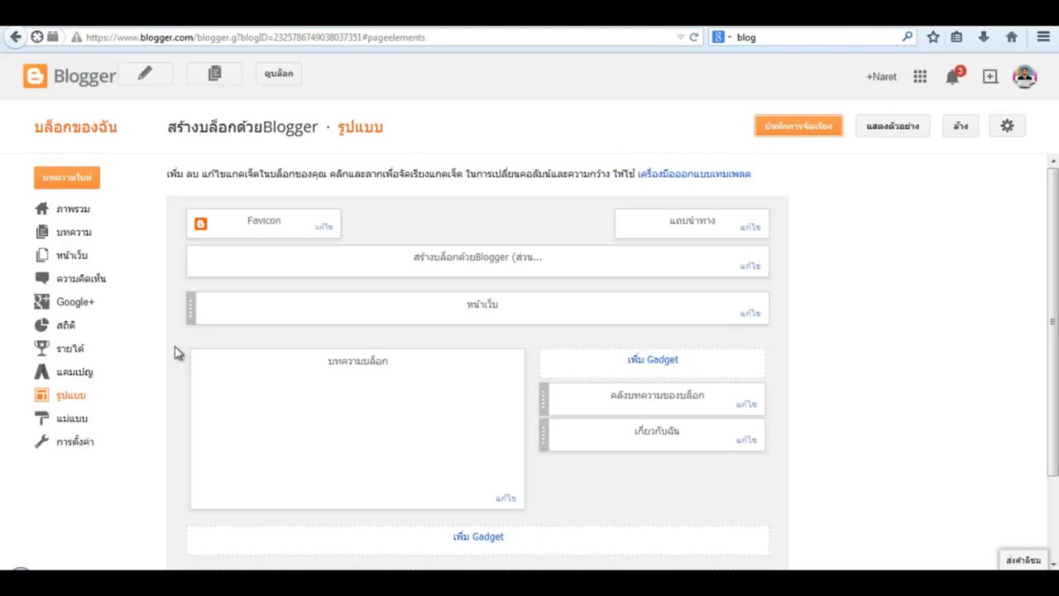
- Switch to the Blogger dashboard and view the blog's overview, its list of posts and its list of pages
{"action": "left_click", "coordinate": [70, 215]}
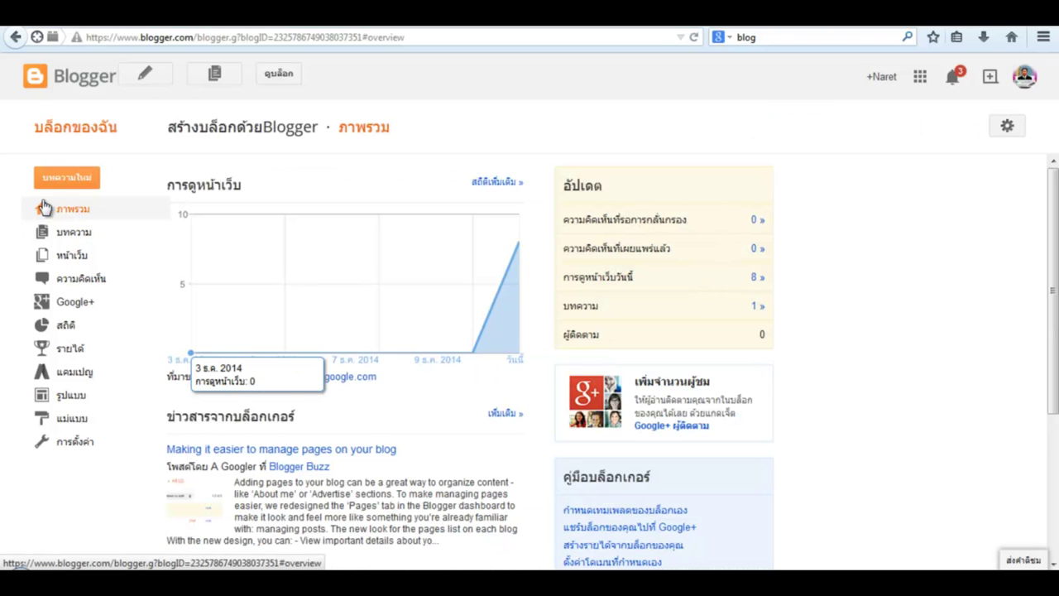
{"action": "left_click", "coordinate": [71, 235]}
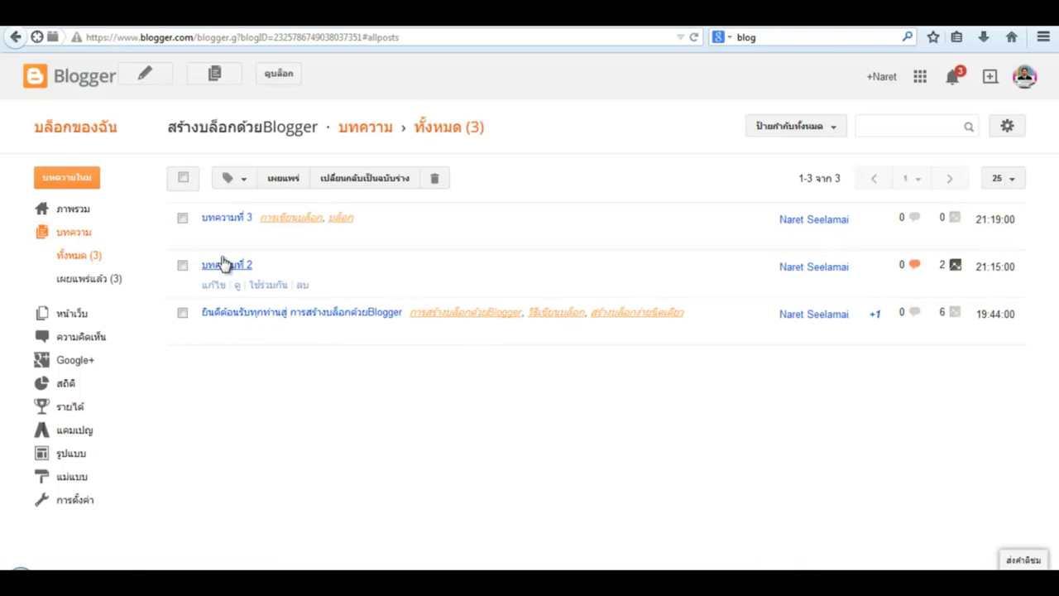
{"action": "left_click", "coordinate": [71, 313]}
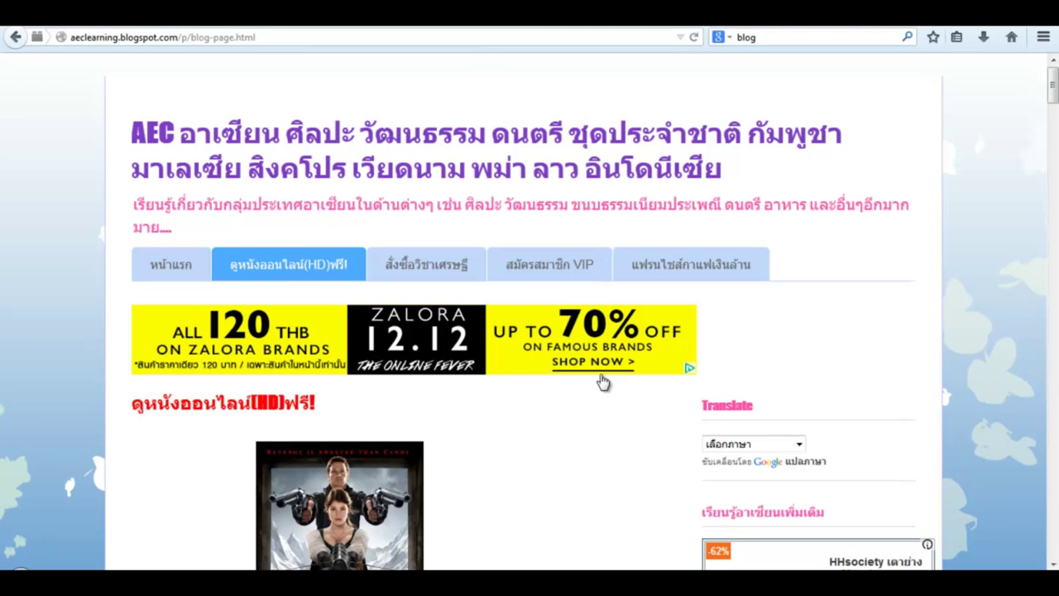
- Browse the AEC example blog's ดูหนังออนไลน์(HD)ฟรี! page and home page, then open its แฟรนไชส์กาแฟเงินล้าน external link
{"action": "scroll", "coordinate": [213, 420], "scroll_direction": "down", "scroll_amount": 4}
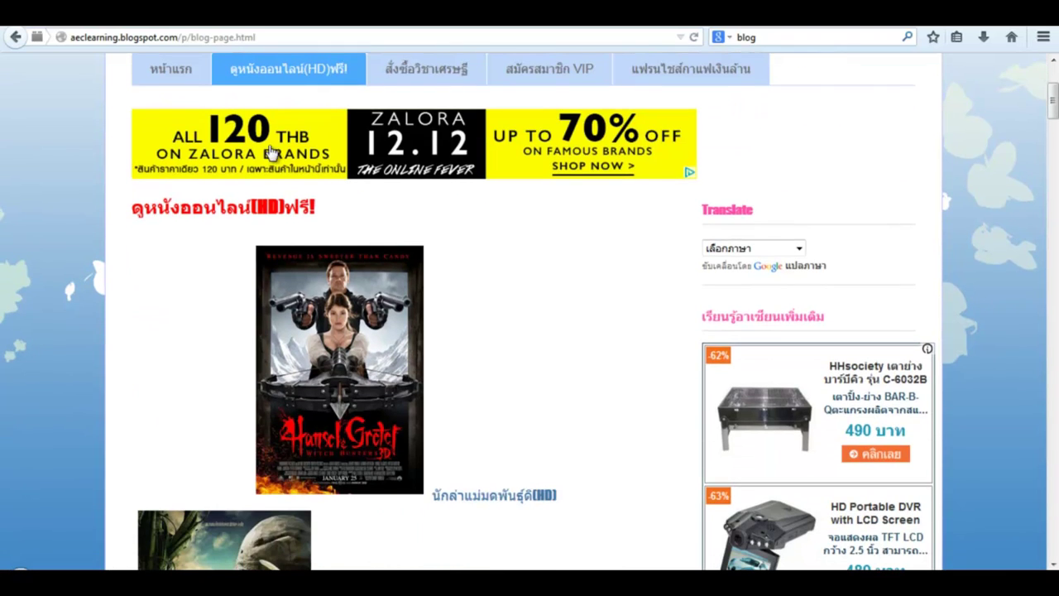
{"action": "scroll", "coordinate": [380, 445], "scroll_direction": "down", "scroll_amount": 8}
{"action": "scroll", "coordinate": [380, 445], "scroll_direction": "up", "scroll_amount": 12}
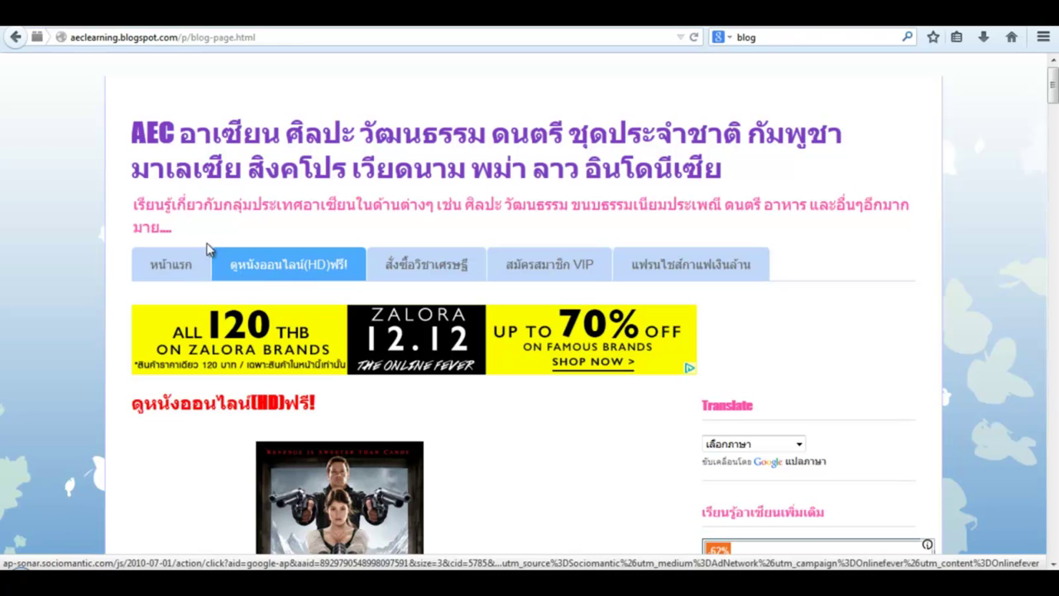
{"action": "left_click", "coordinate": [164, 268]}
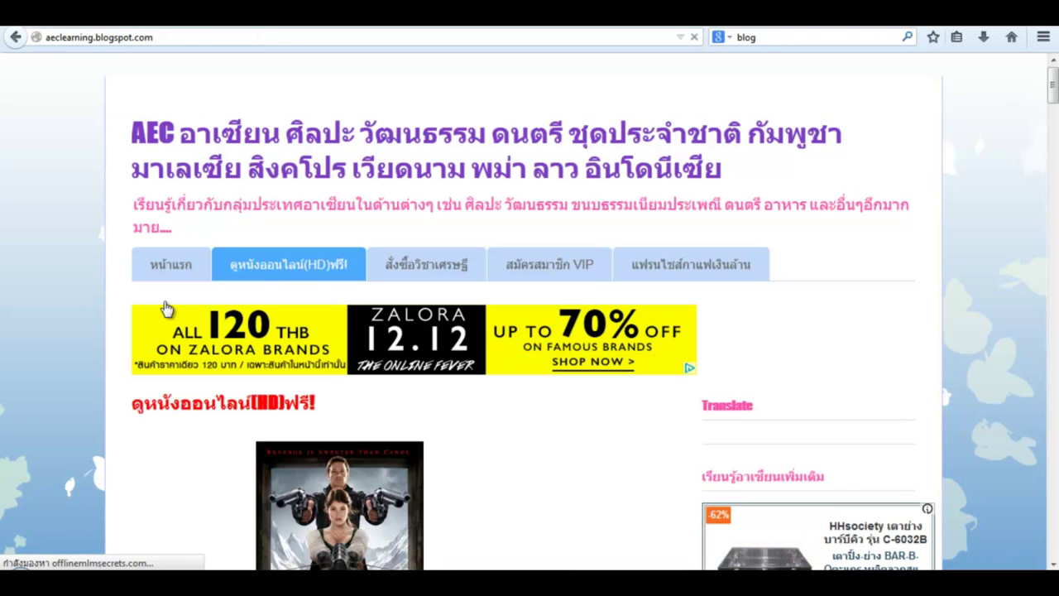
{"action": "left_click", "coordinate": [184, 267]}
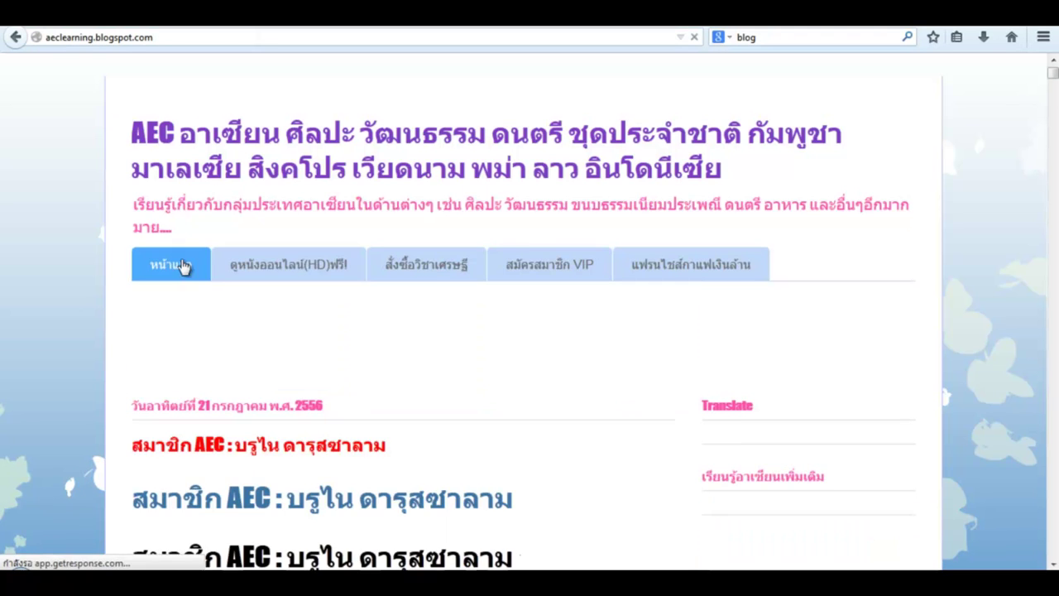
{"action": "scroll", "coordinate": [279, 397], "scroll_direction": "down", "scroll_amount": 4}
{"action": "scroll", "coordinate": [281, 400], "scroll_direction": "up", "scroll_amount": 5}
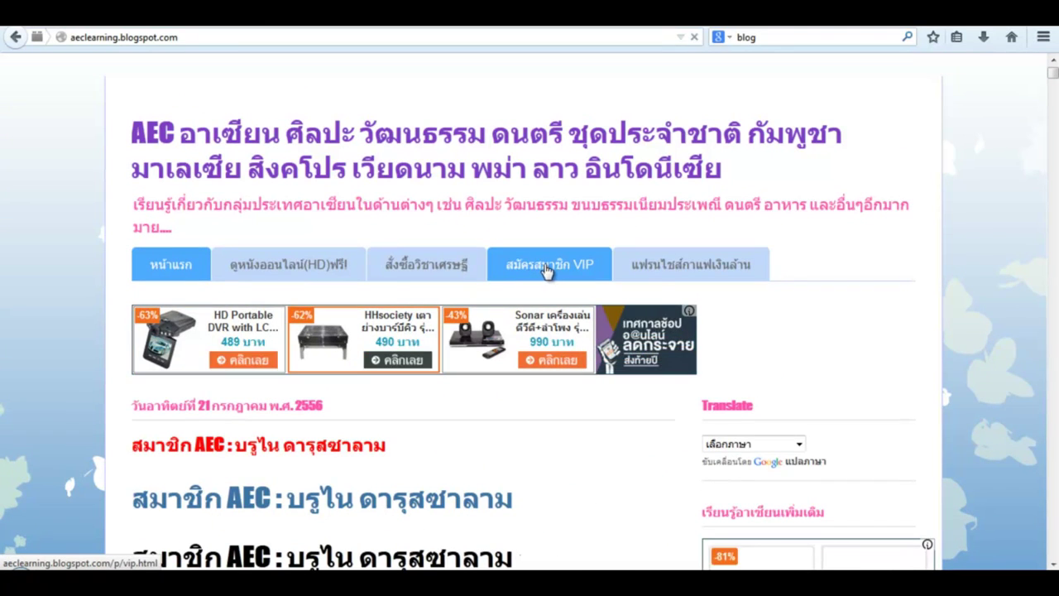
{"action": "left_click", "coordinate": [654, 270]}
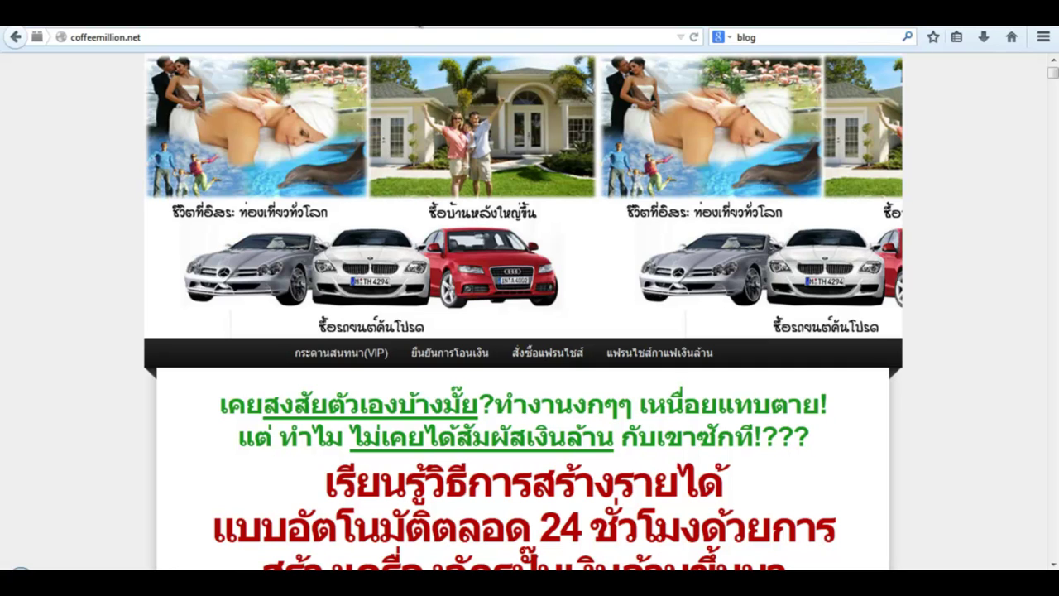
- Switch back to the Blogger dashboard and open the layout's หน้าเว็บ gadget for editing
{"action": "key", "text": "ctrl+Tab"}
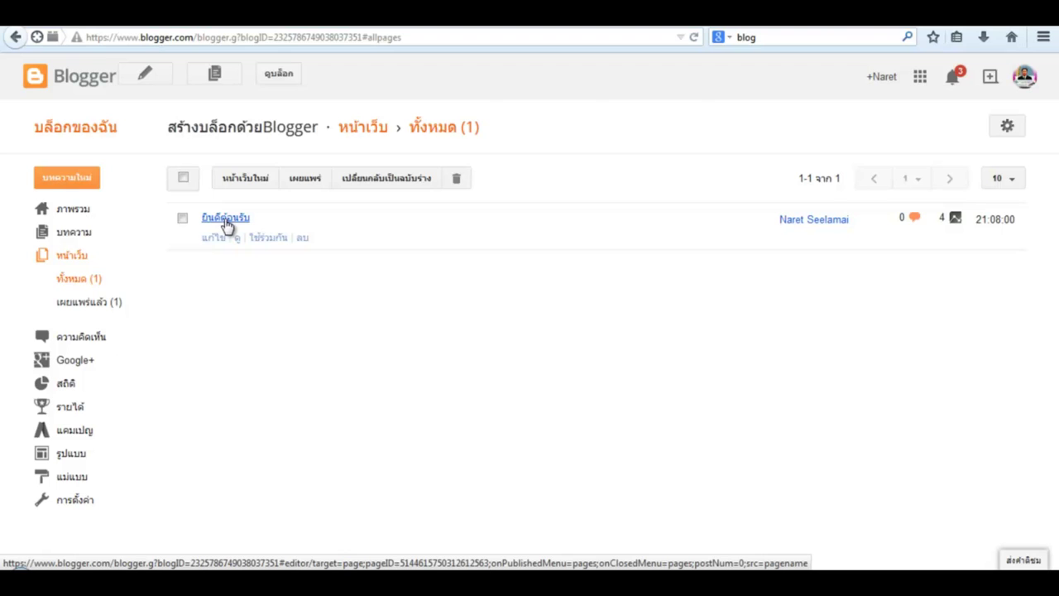
{"action": "left_click", "coordinate": [66, 460]}
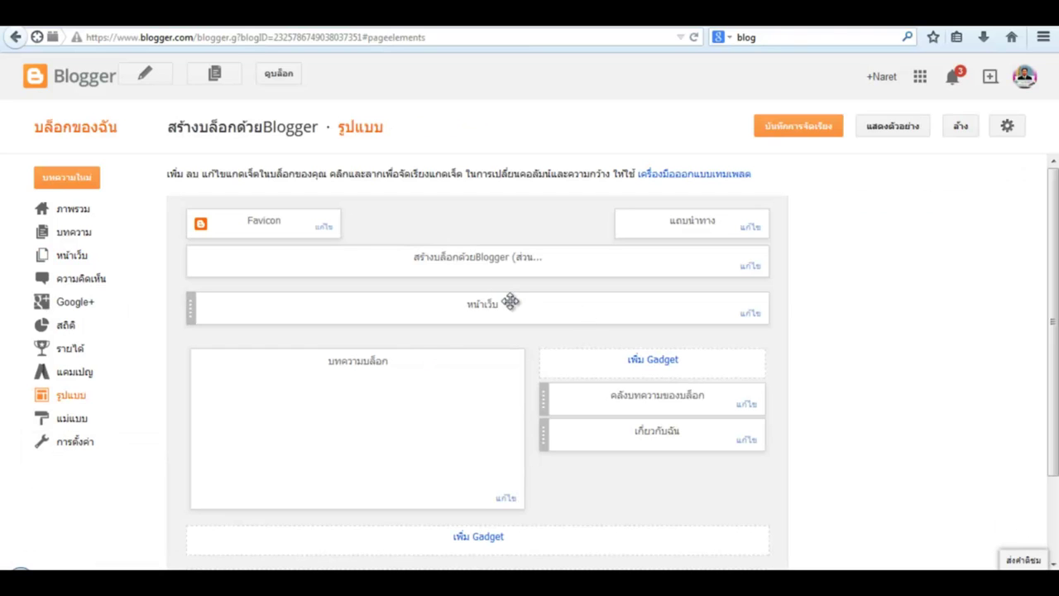
{"action": "left_click", "coordinate": [750, 316]}
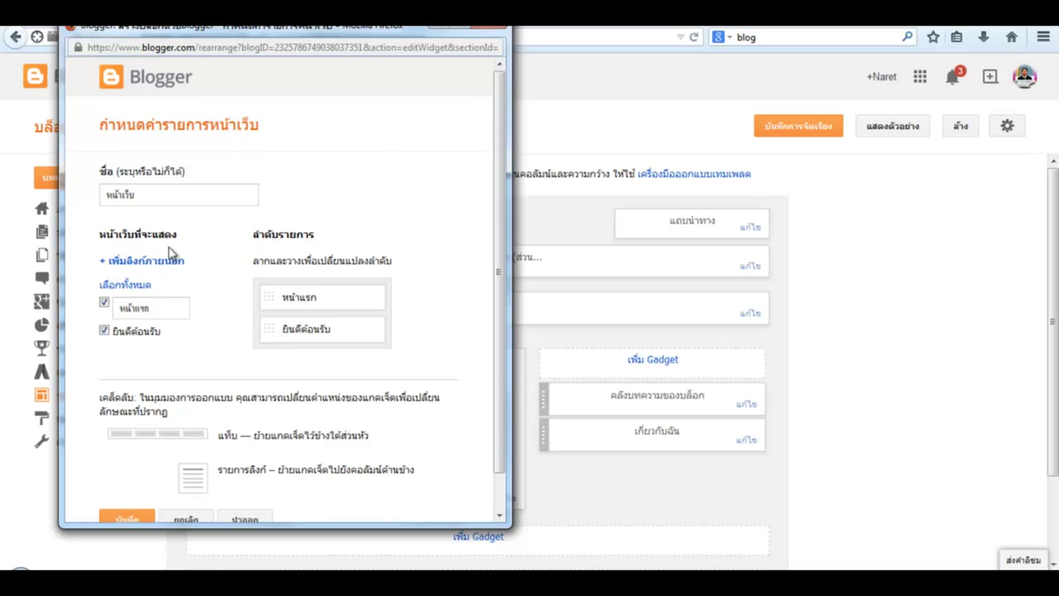
{"action": "left_click", "coordinate": [117, 261]}
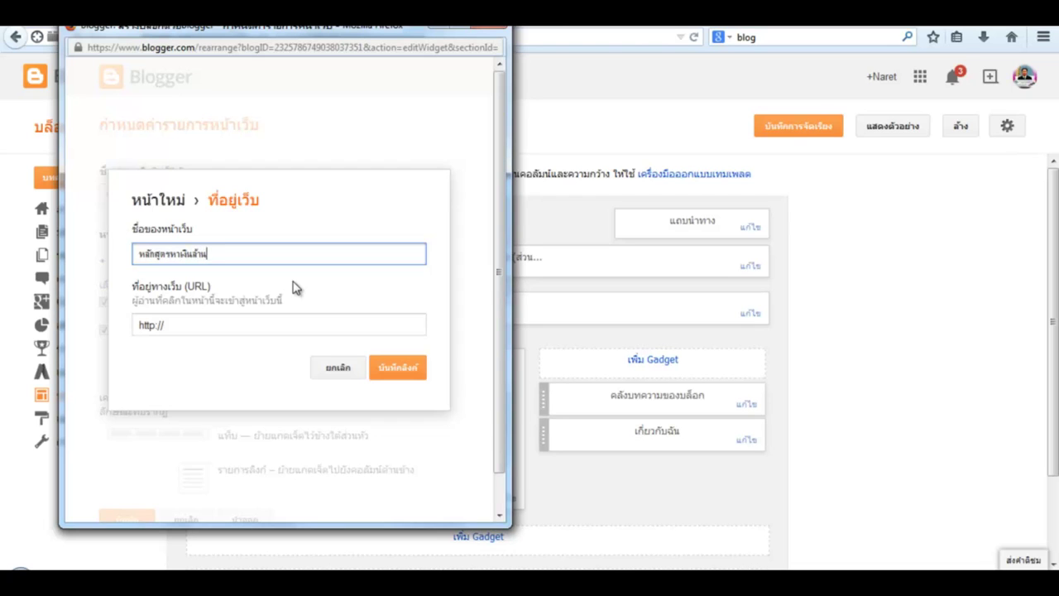
{"action": "left_click", "coordinate": [174, 325]}
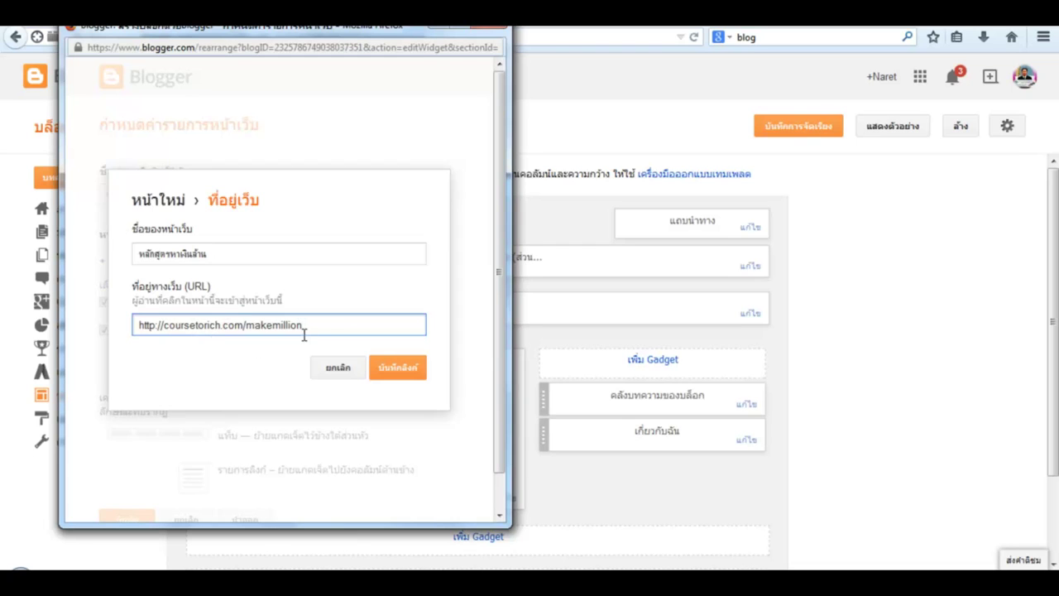
{"action": "left_click", "coordinate": [401, 372]}
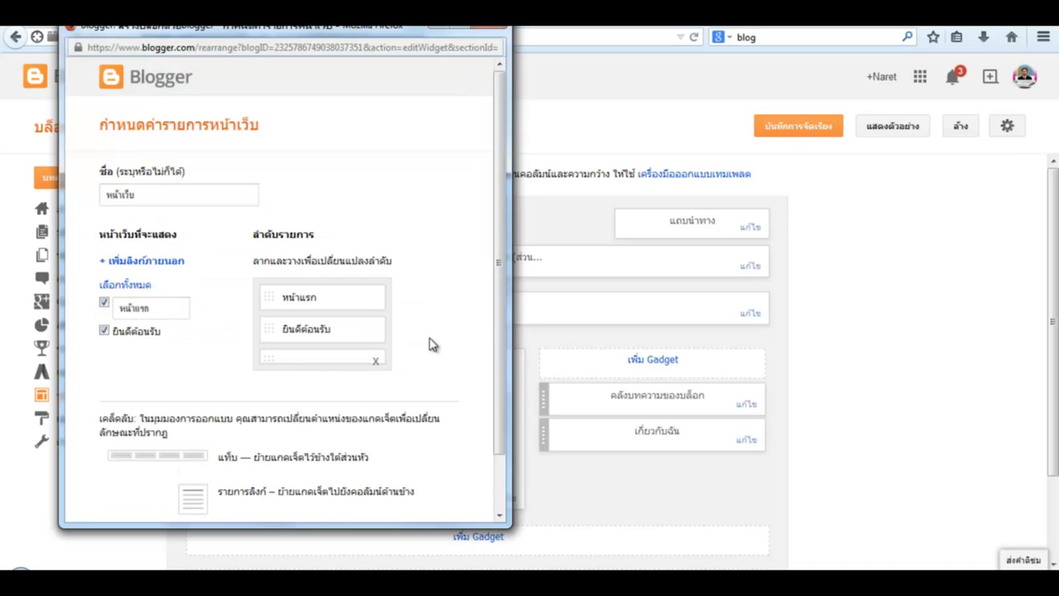
- Save the หน้าเว็บ gadget's configuration and the blog's layout arrangement
{"action": "scroll", "coordinate": [451, 314], "scroll_direction": "down", "scroll_amount": 3}
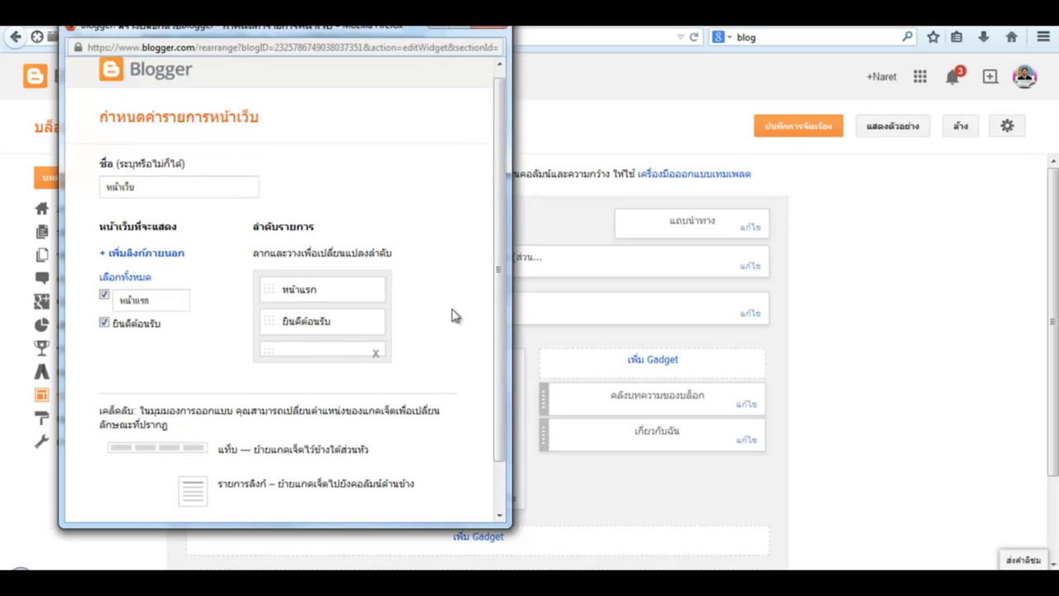
{"action": "scroll", "coordinate": [452, 315], "scroll_direction": "up", "scroll_amount": 3}
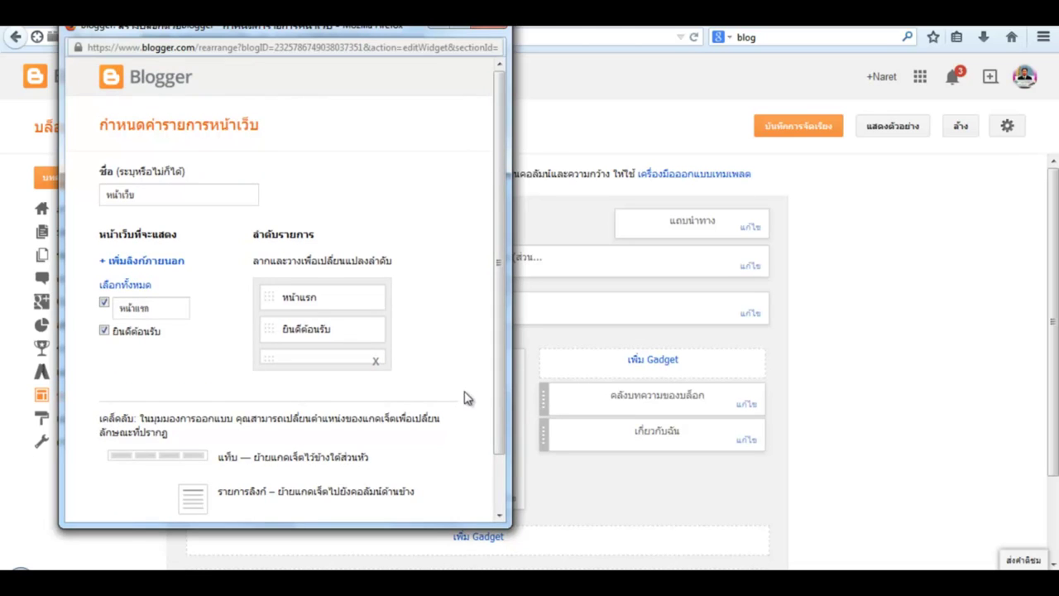
{"action": "scroll", "coordinate": [497, 406], "scroll_direction": "down", "scroll_amount": 2}
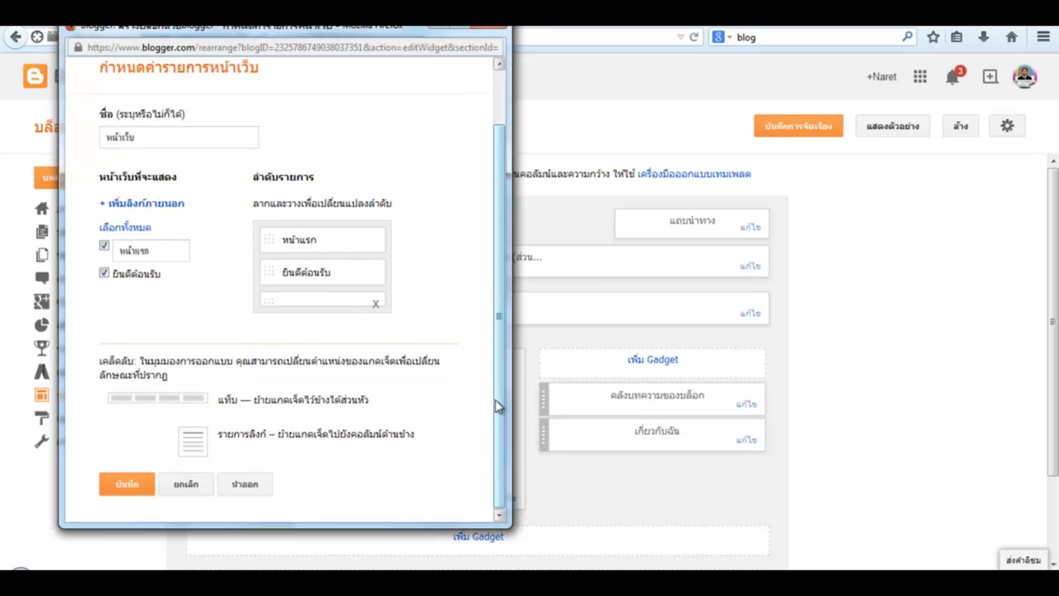
{"action": "left_click", "coordinate": [123, 486]}
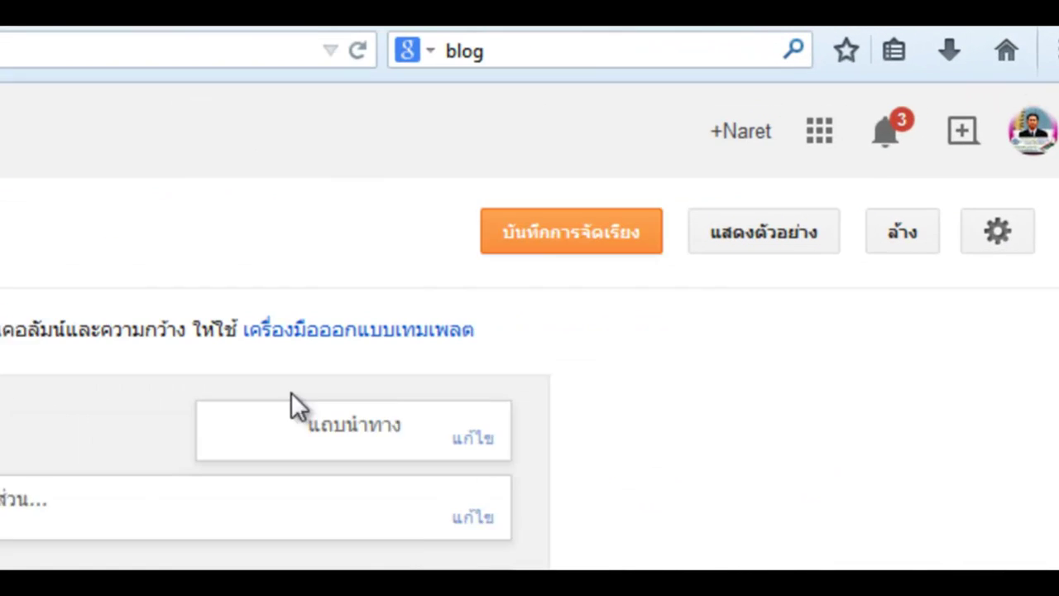
{"action": "left_click", "coordinate": [536, 256]}
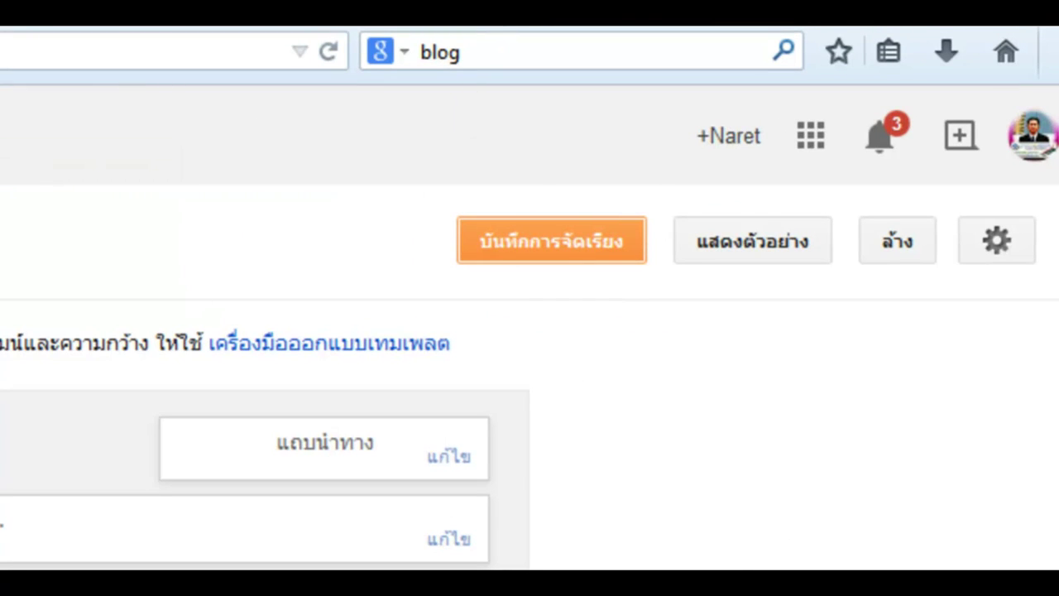
- View the published blog's home page and check the entries in its page menu
{"action": "left_click", "coordinate": [107, 130]}
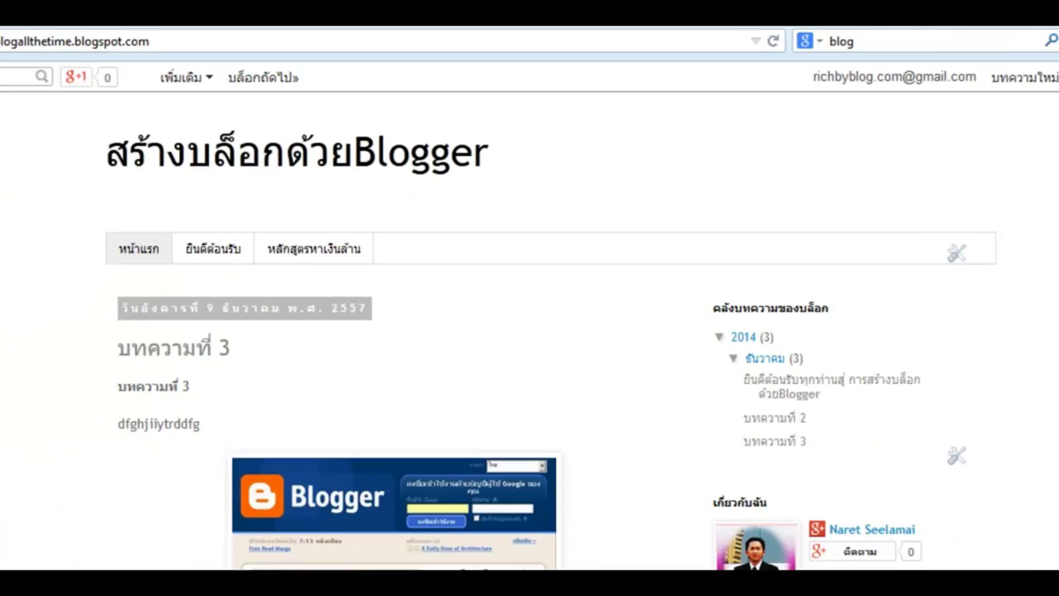
{"action": "scroll", "coordinate": [0, 485], "scroll_direction": "down", "scroll_amount": 10}
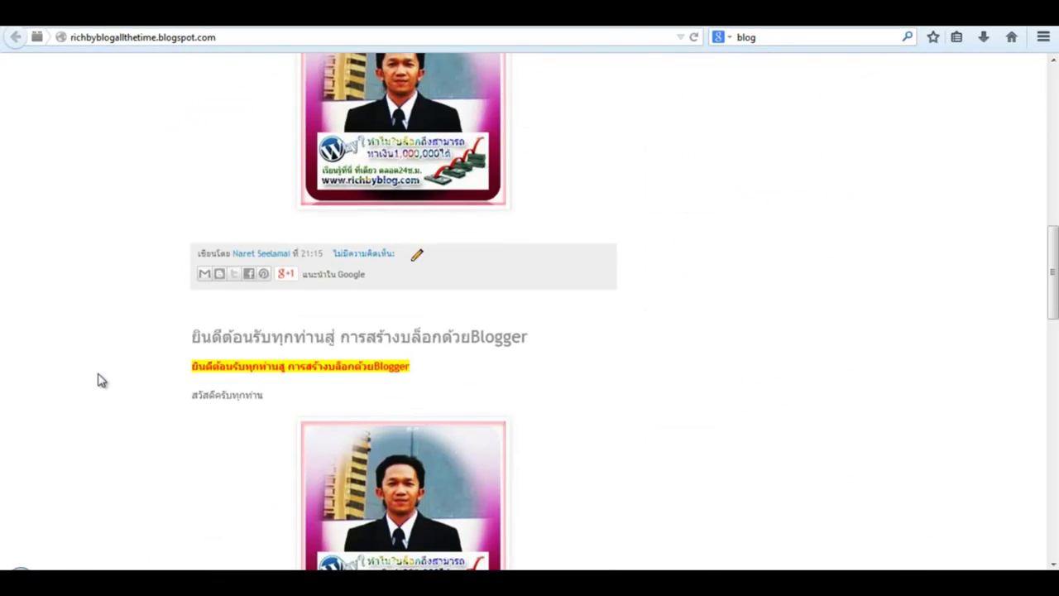
{"action": "scroll", "coordinate": [98, 380], "scroll_direction": "up", "scroll_amount": 10}
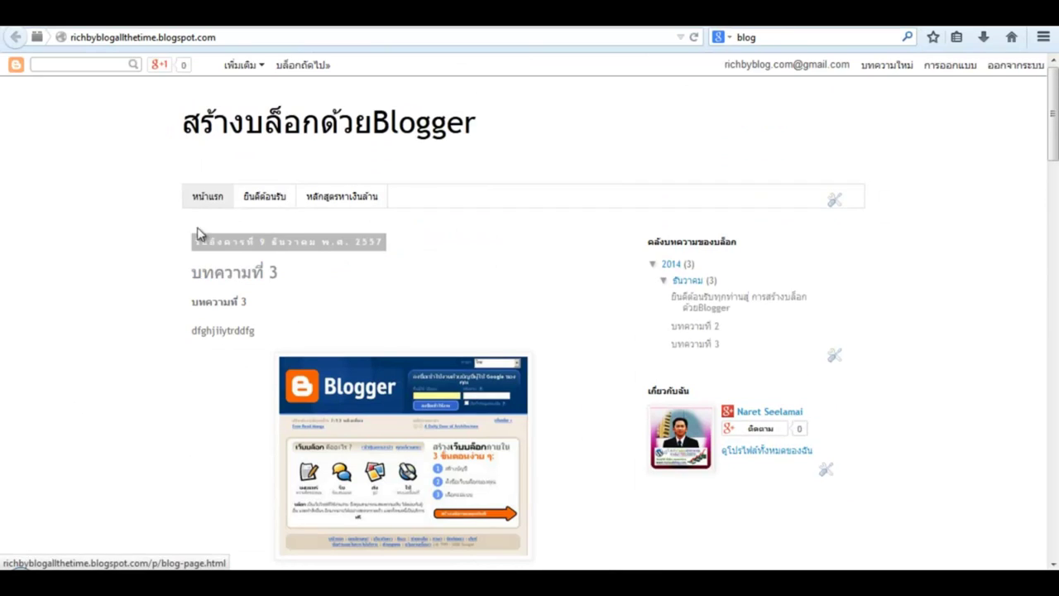
- Open the ยินดีต้อนรับ page on the published blog and look through it down to the comment form
{"action": "left_click", "coordinate": [264, 201]}
{"action": "scroll", "coordinate": [272, 480], "scroll_direction": "down", "scroll_amount": 12}
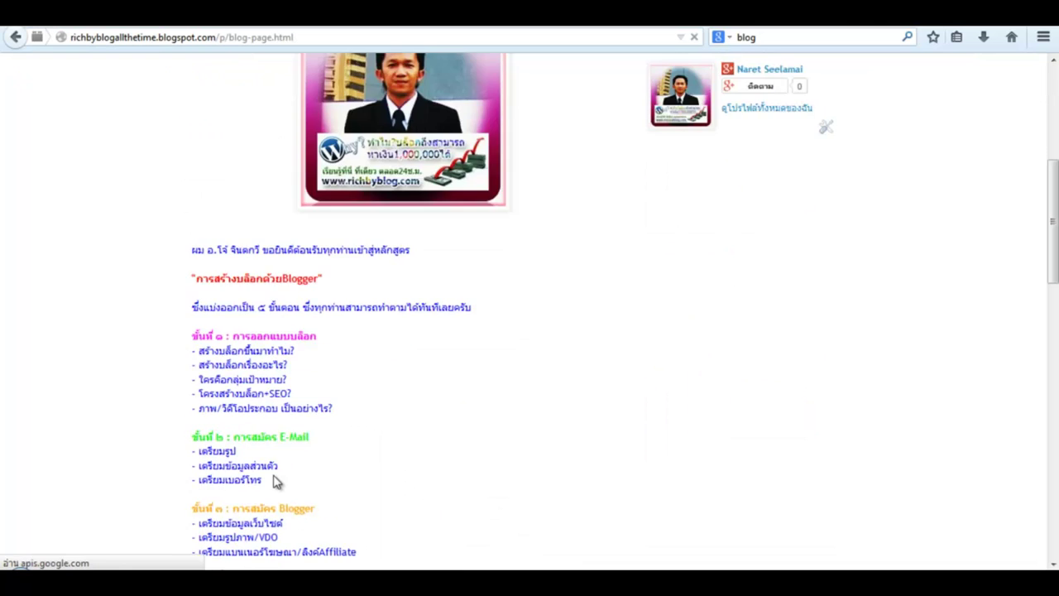
{"action": "scroll", "coordinate": [413, 468], "scroll_direction": "down", "scroll_amount": 4}
{"action": "scroll", "coordinate": [418, 456], "scroll_direction": "up", "scroll_amount": 15}
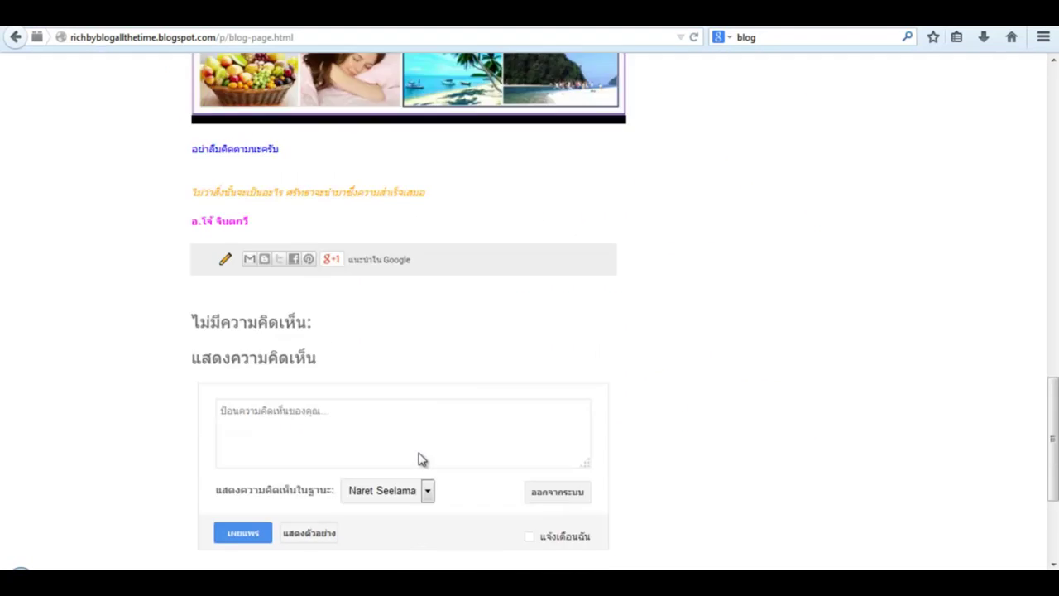
{"action": "scroll", "coordinate": [414, 451], "scroll_direction": "up", "scroll_amount": 2}
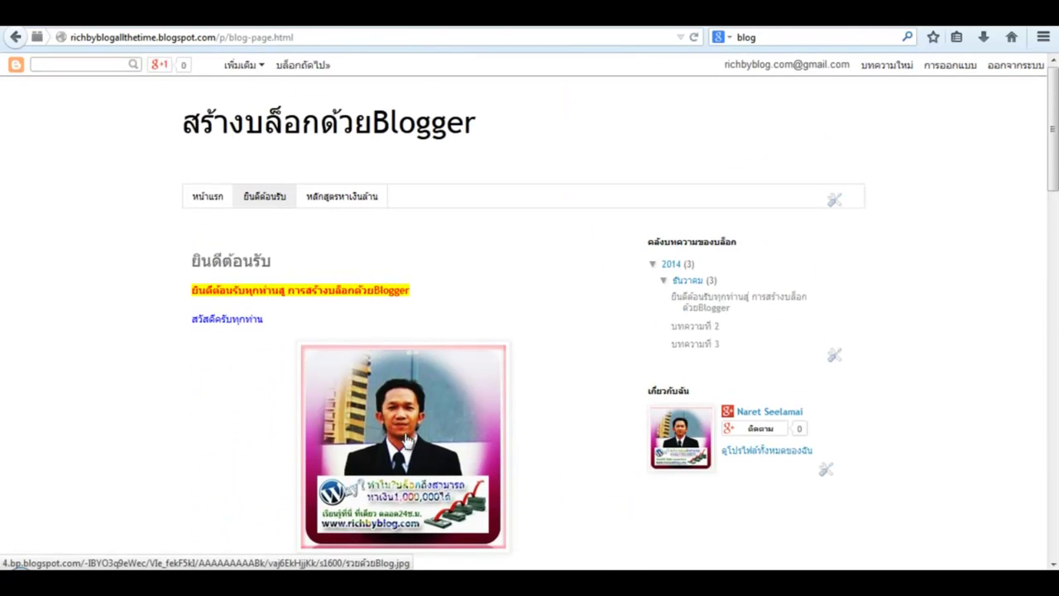
- Test the หลักสูตรหาเงินล้าน link on the published blog and look through the coursetorich.com/makemillion page it opens
{"action": "left_click", "coordinate": [341, 202]}
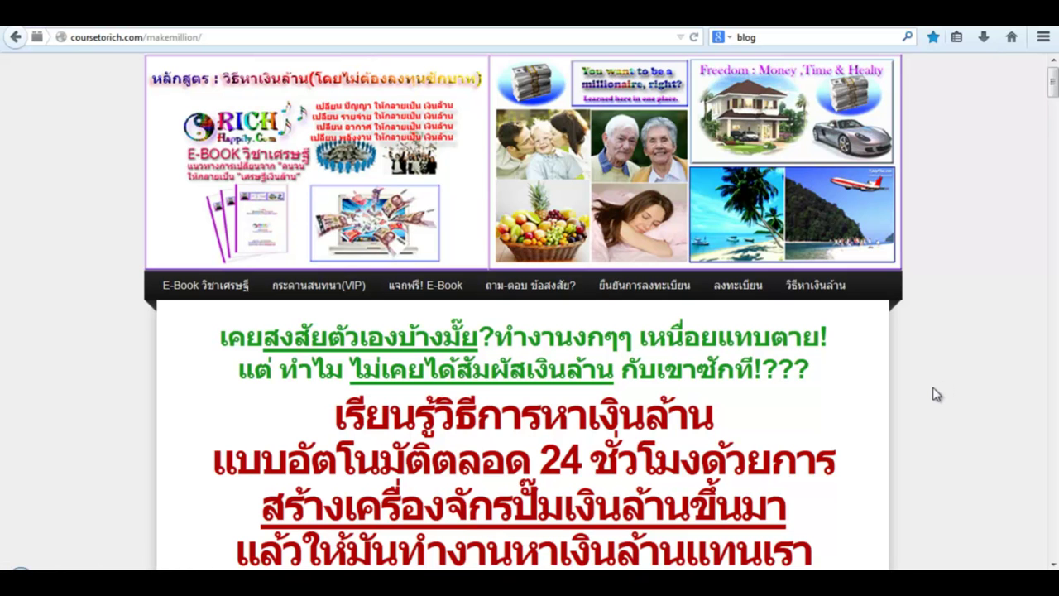
{"action": "scroll", "coordinate": [933, 395], "scroll_direction": "down", "scroll_amount": 15}
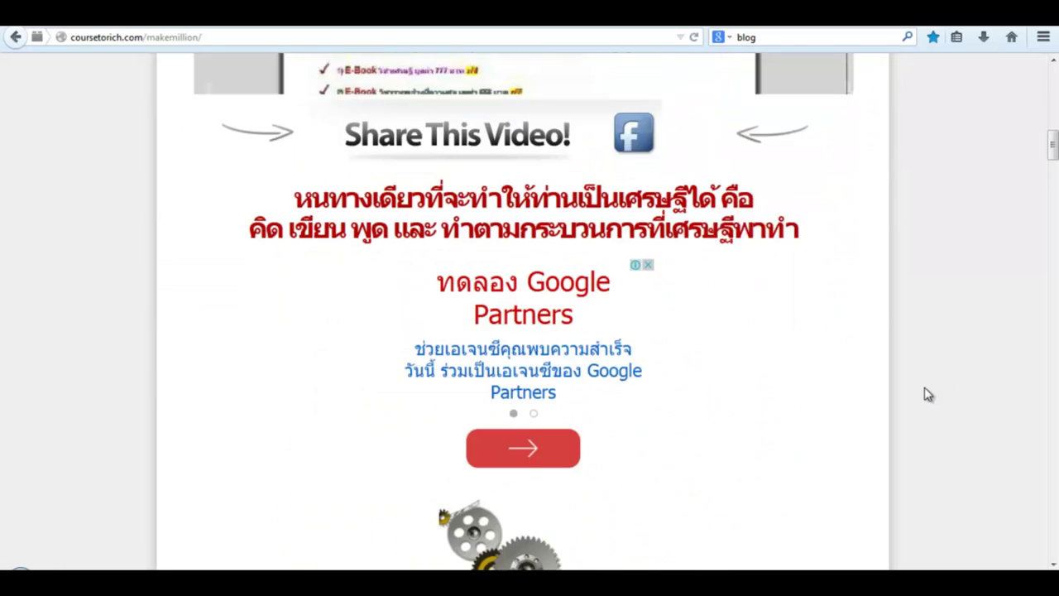
{"action": "scroll", "coordinate": [902, 396], "scroll_direction": "down", "scroll_amount": 10}
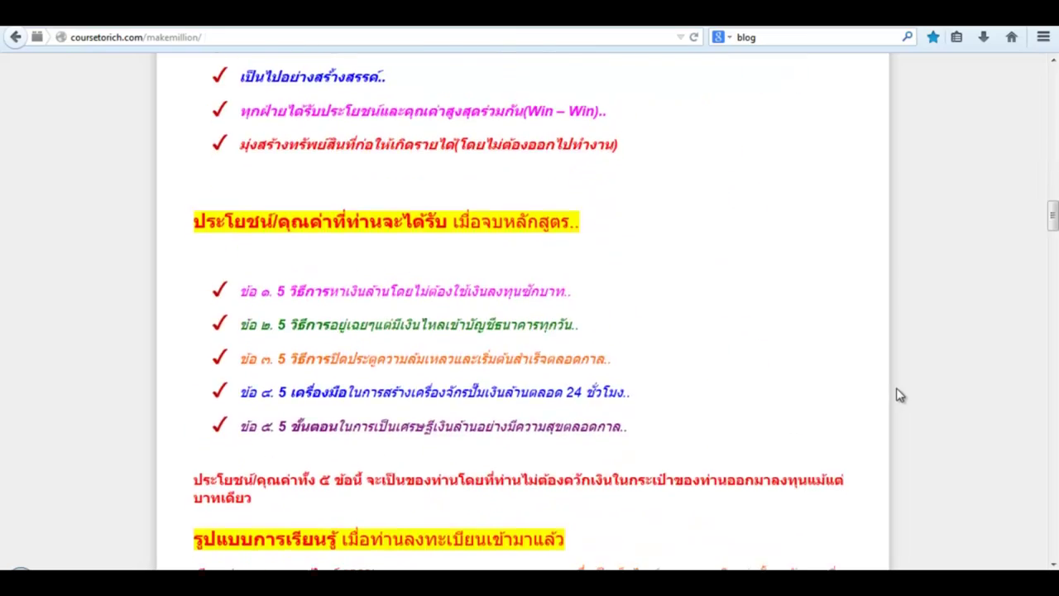
{"action": "scroll", "coordinate": [900, 396], "scroll_direction": "down", "scroll_amount": 15}
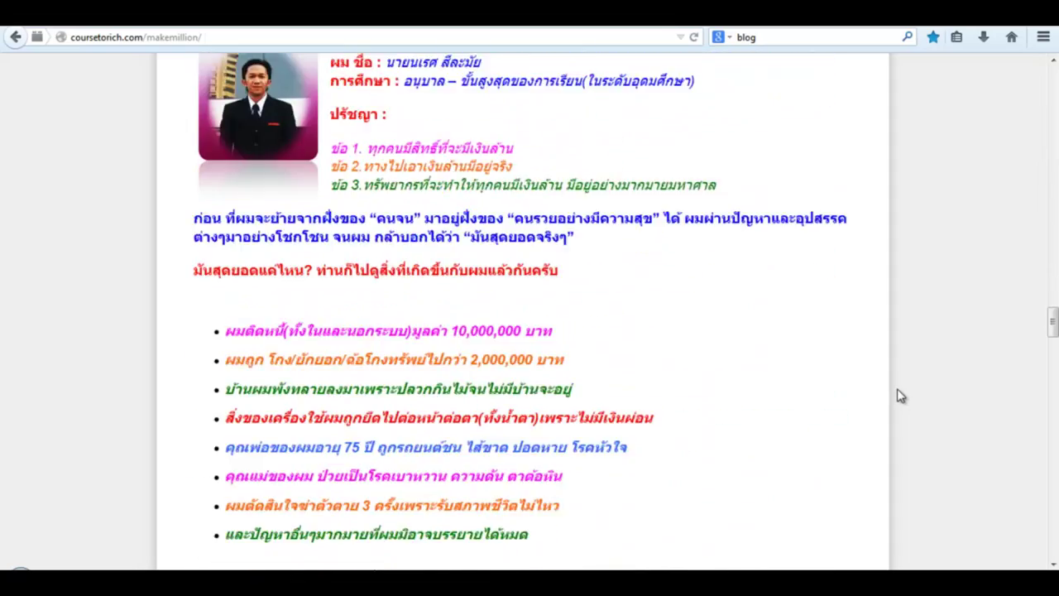
- Look through the rest of the coursetorich.com/makemillion page to its end, including the bonus and registration sections, and return to its header menu
{"action": "scroll", "coordinate": [900, 395], "scroll_direction": "down", "scroll_amount": 15}
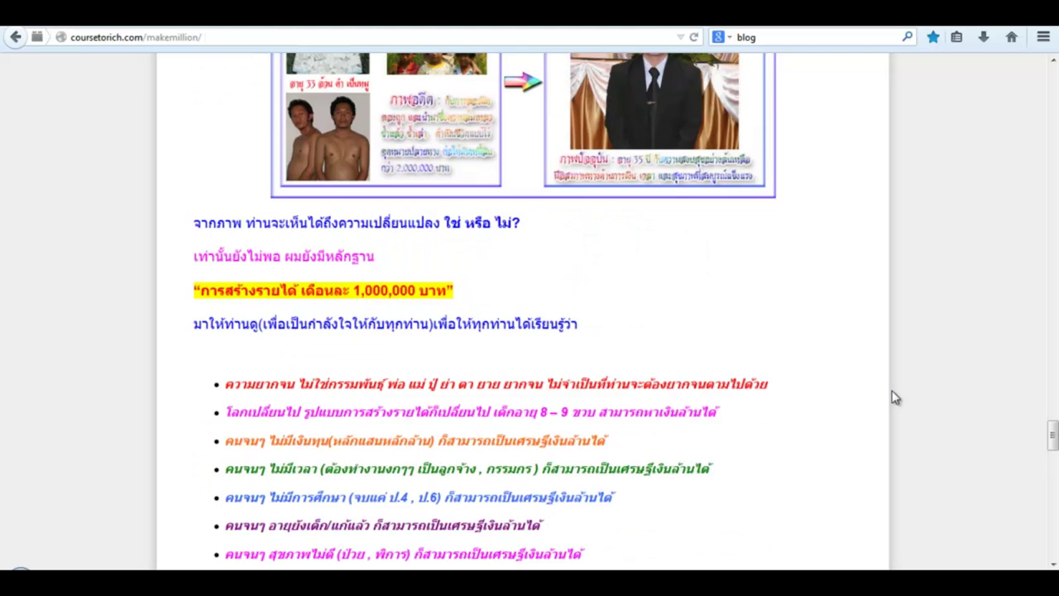
{"action": "scroll", "coordinate": [889, 395], "scroll_direction": "down", "scroll_amount": 8}
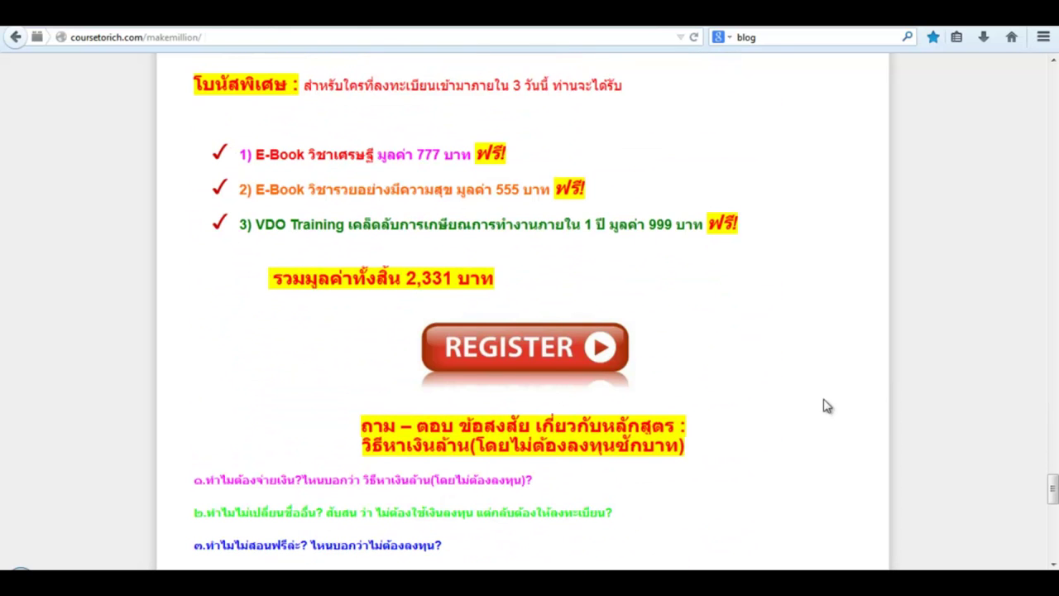
{"action": "scroll", "coordinate": [823, 407], "scroll_direction": "down", "scroll_amount": 6}
{"action": "scroll", "coordinate": [819, 407], "scroll_direction": "down", "scroll_amount": 5}
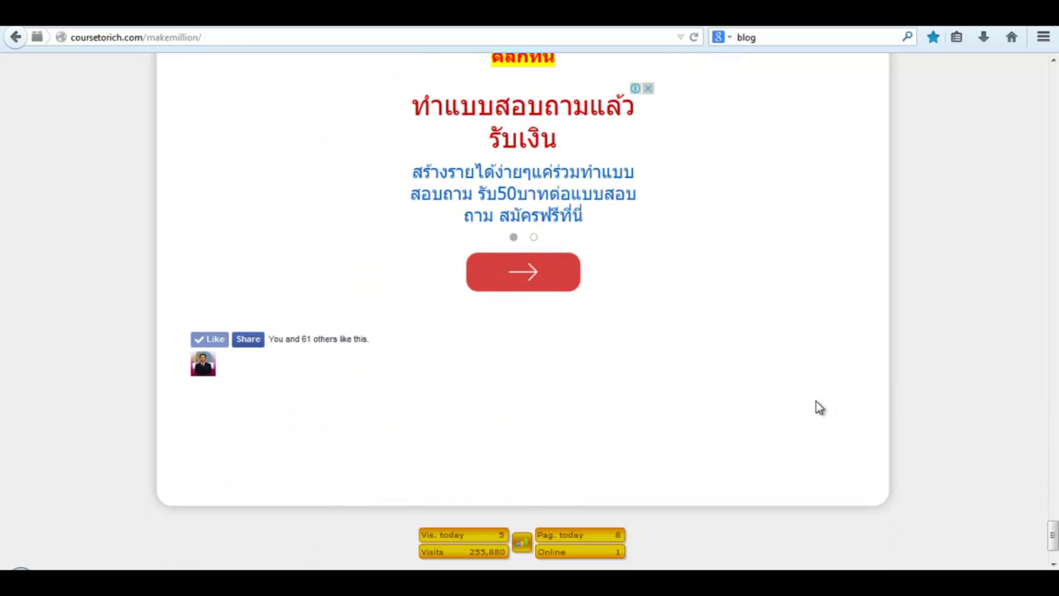
{"action": "scroll", "coordinate": [814, 373], "scroll_direction": "down", "scroll_amount": 3}
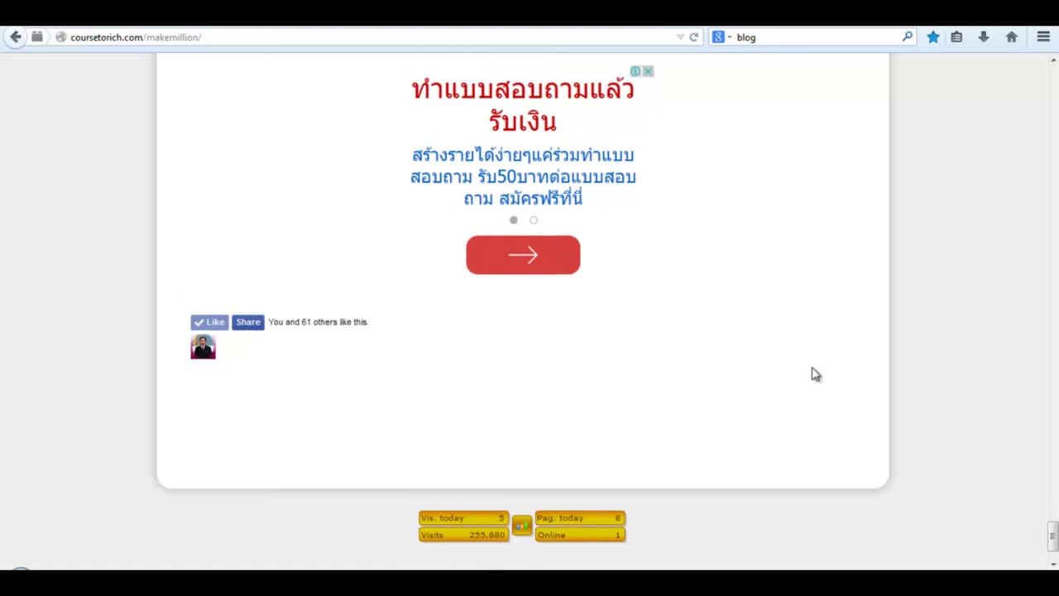
{"action": "scroll", "coordinate": [810, 376], "scroll_direction": "up", "scroll_amount": 20}
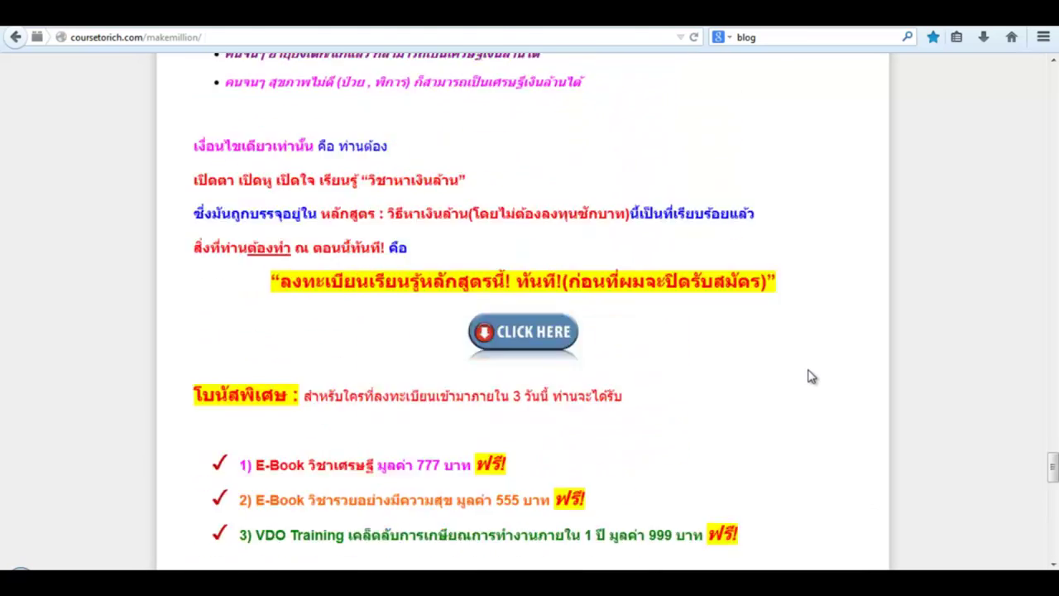
{"action": "scroll", "coordinate": [810, 377], "scroll_direction": "up", "scroll_amount": 20}
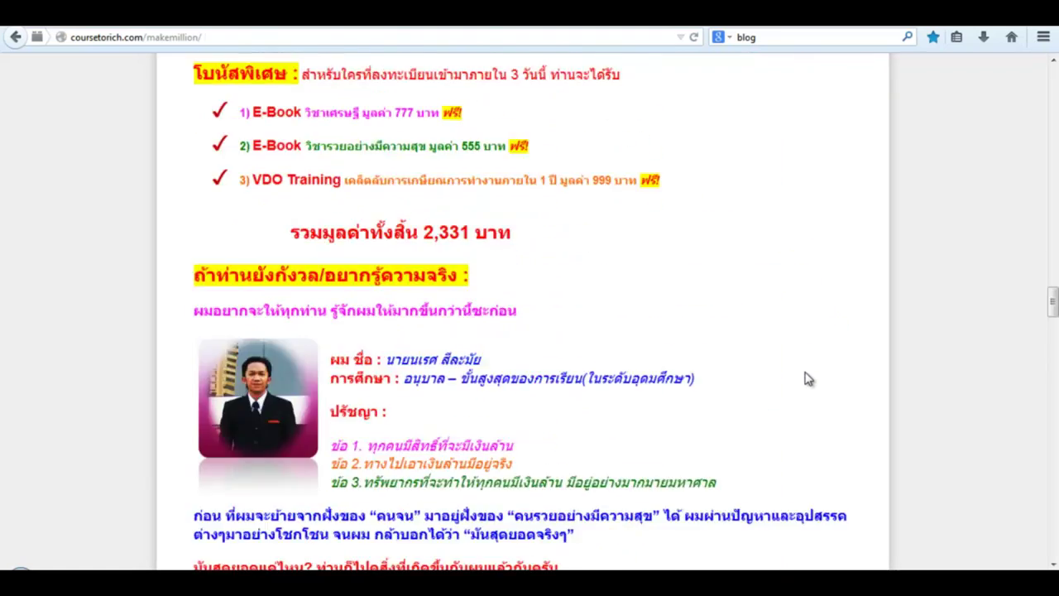
{"action": "scroll", "coordinate": [806, 379], "scroll_direction": "up", "scroll_amount": 20}
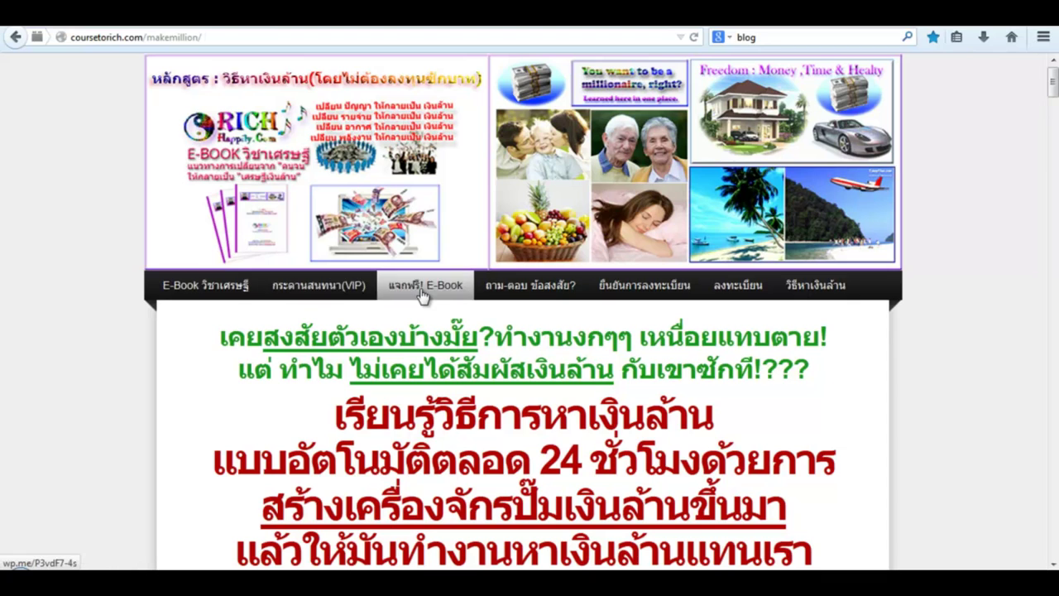
- Open the กระดานสนทนา(VIP) forum, look through its boards, and go back to the ยินดีต้อนรับ page of the published blog
{"action": "left_click", "coordinate": [296, 288]}
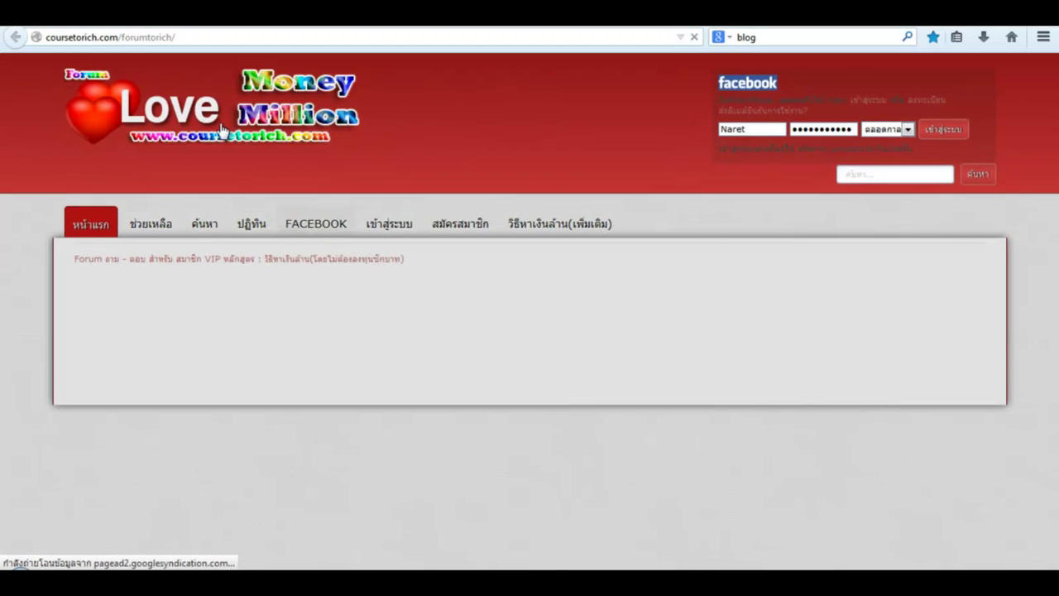
{"action": "scroll", "coordinate": [457, 372], "scroll_direction": "down", "scroll_amount": 5}
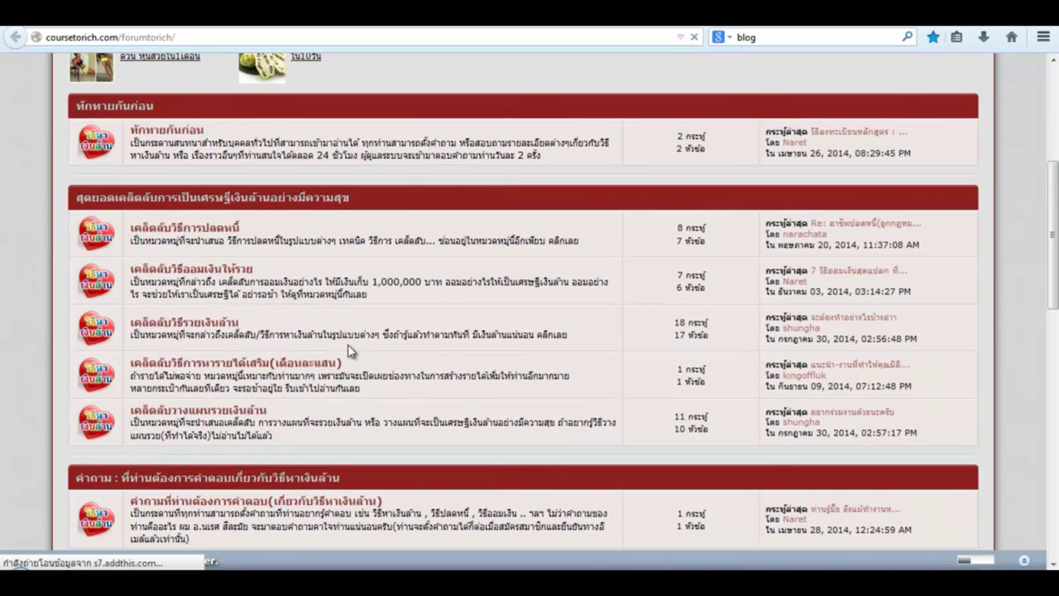
{"action": "scroll", "coordinate": [451, 358], "scroll_direction": "down", "scroll_amount": 5}
{"action": "scroll", "coordinate": [450, 357], "scroll_direction": "up", "scroll_amount": 10}
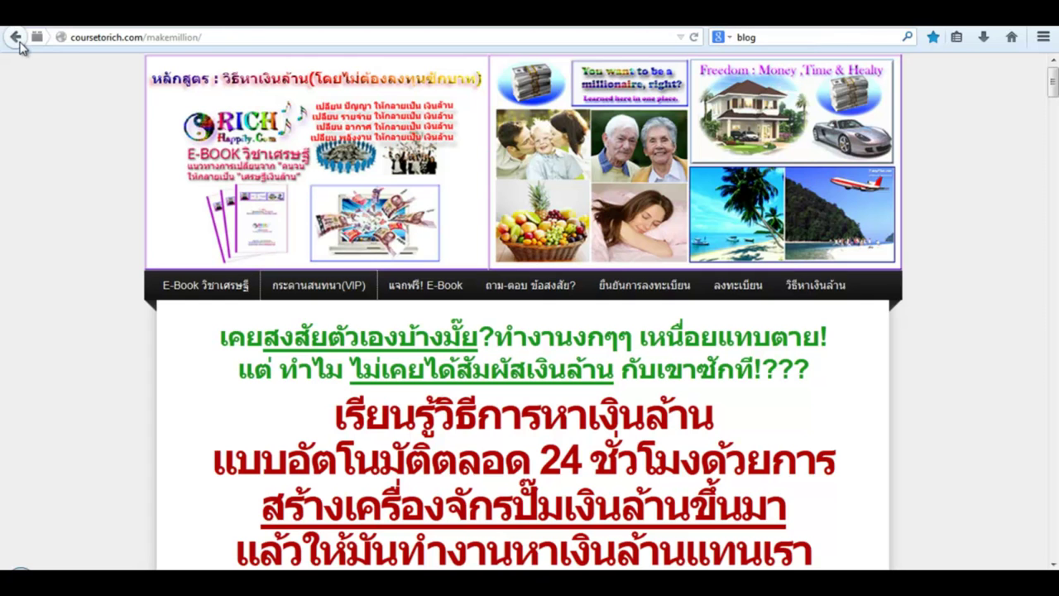
{"action": "left_click", "coordinate": [16, 38]}
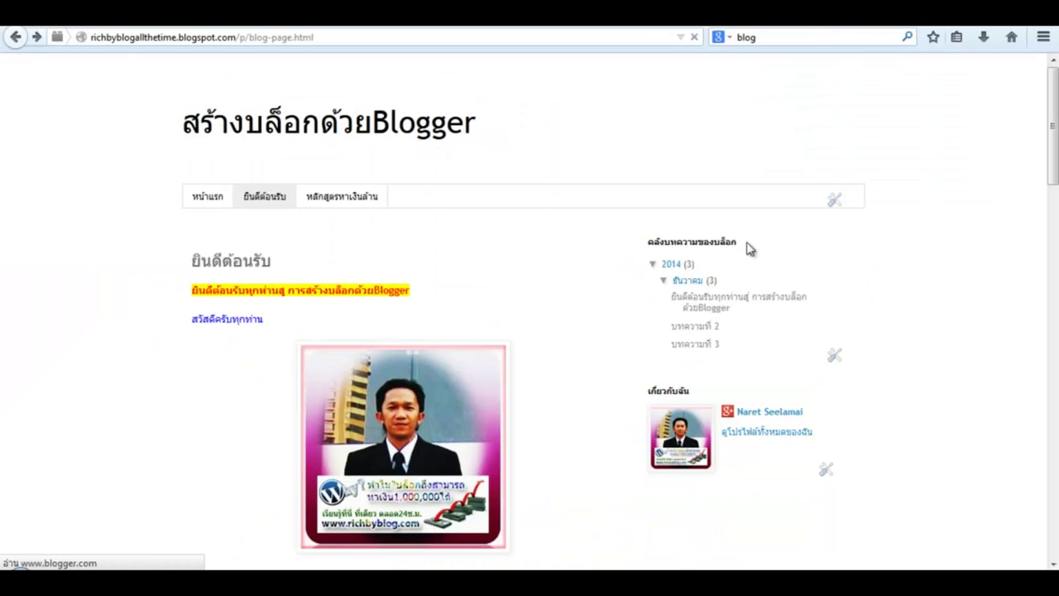